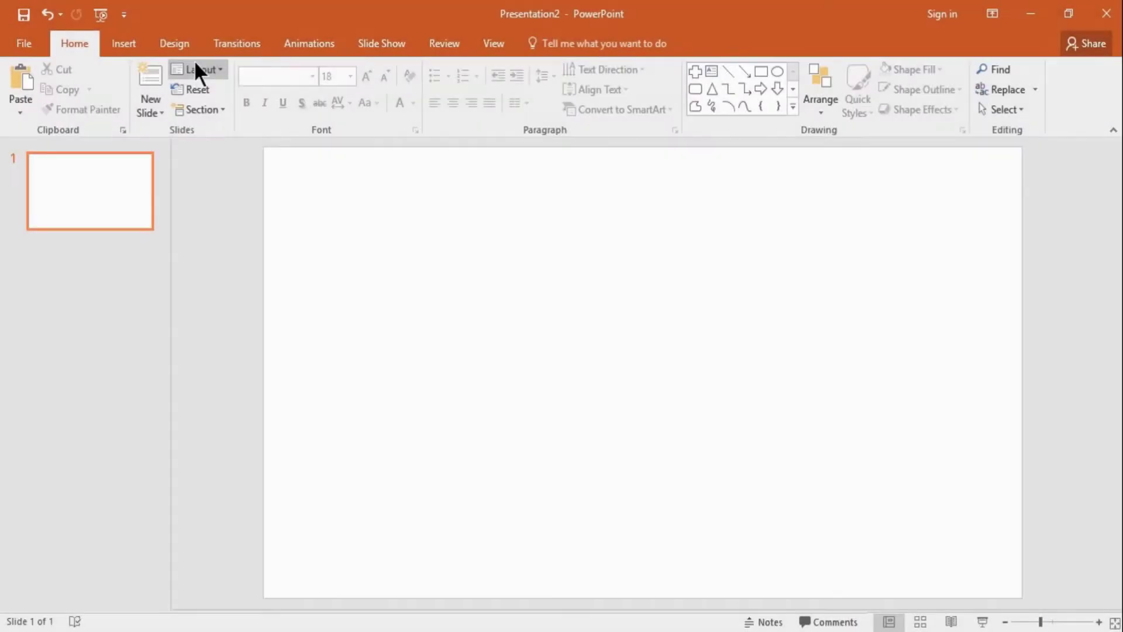
Set the slide background to a solid black fill through Format Background
click(177, 51)
click(1038, 106)
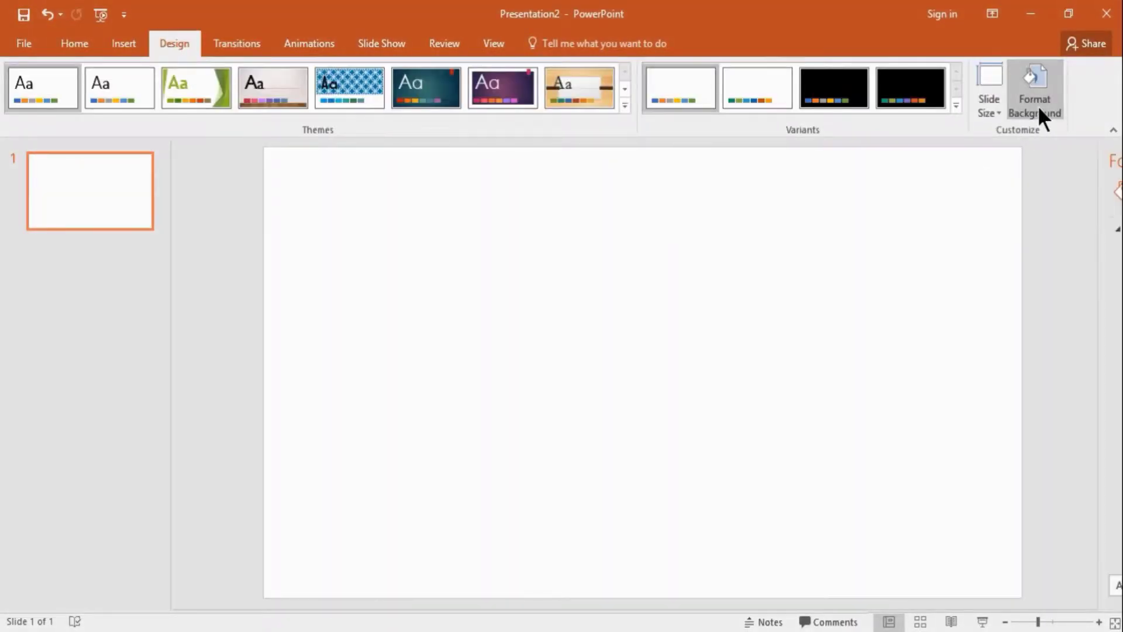
click(1072, 361)
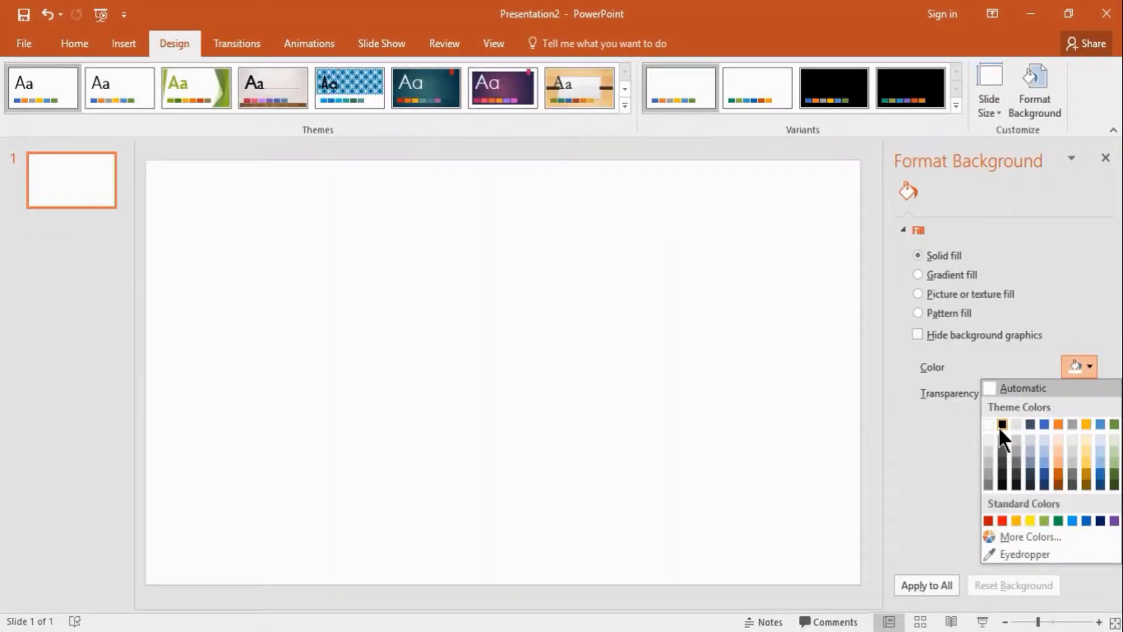
click(999, 426)
click(1104, 158)
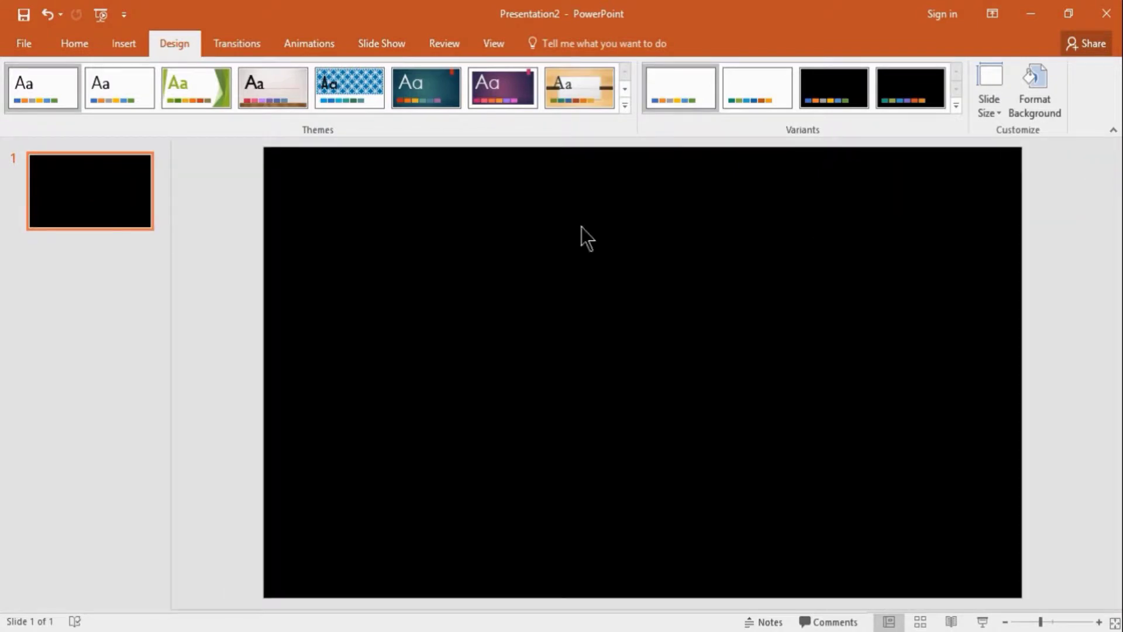
Draw a circle at the slide's lower left and size it to 4.5 × 4.5 cm
click(82, 49)
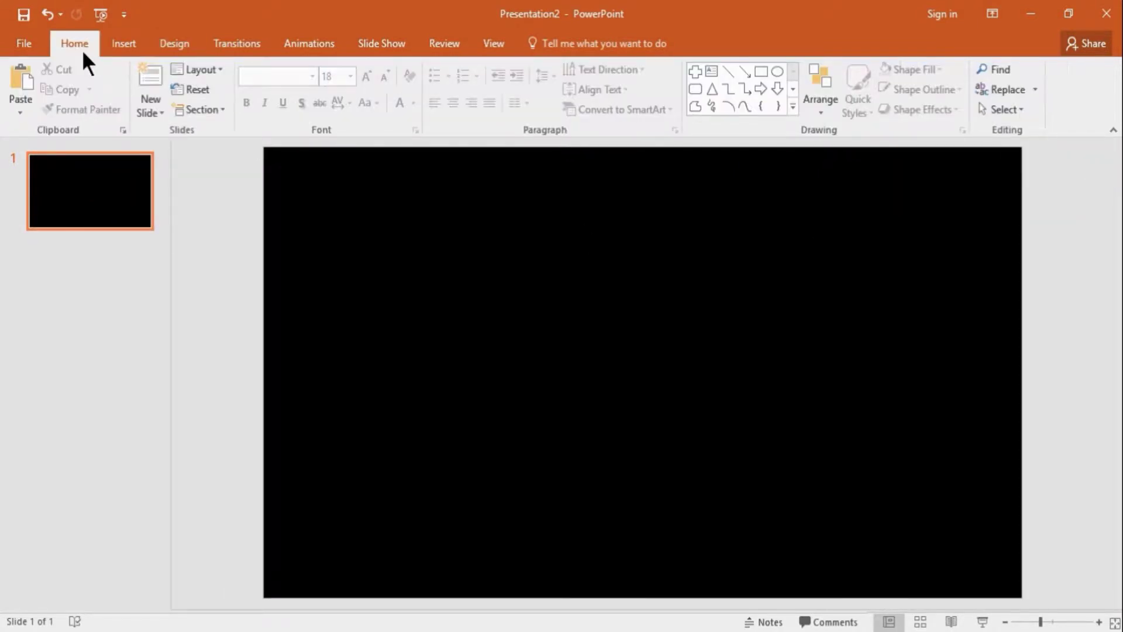
click(776, 72)
drag(301, 349, 360, 410)
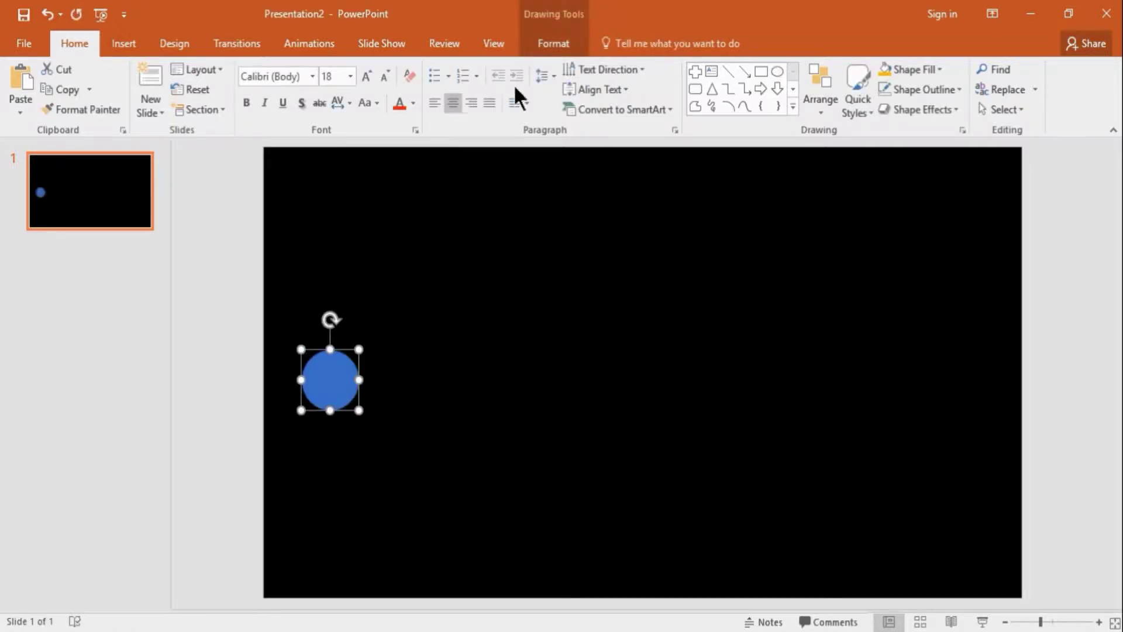
click(564, 47)
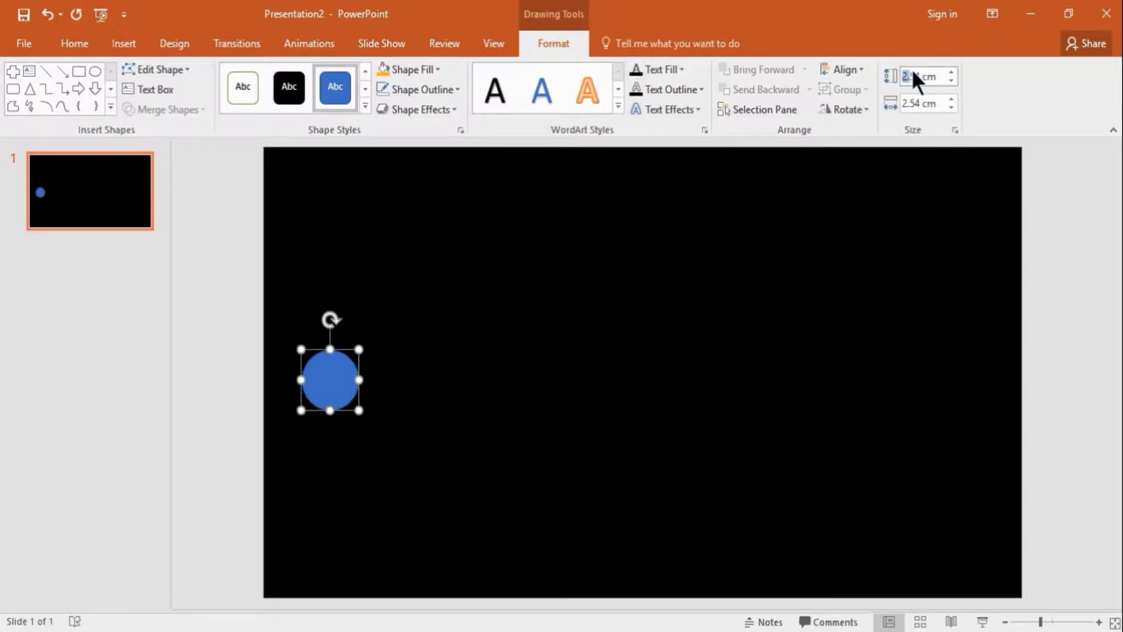
text(4.5)
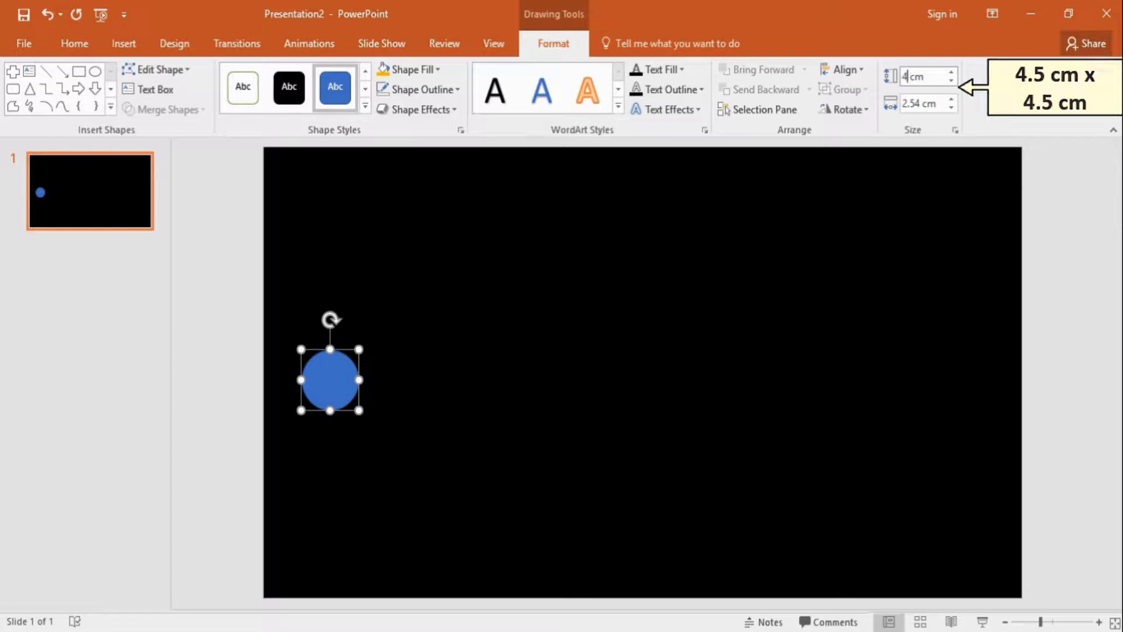
key(Tab)
text(4.5)
key(Return)
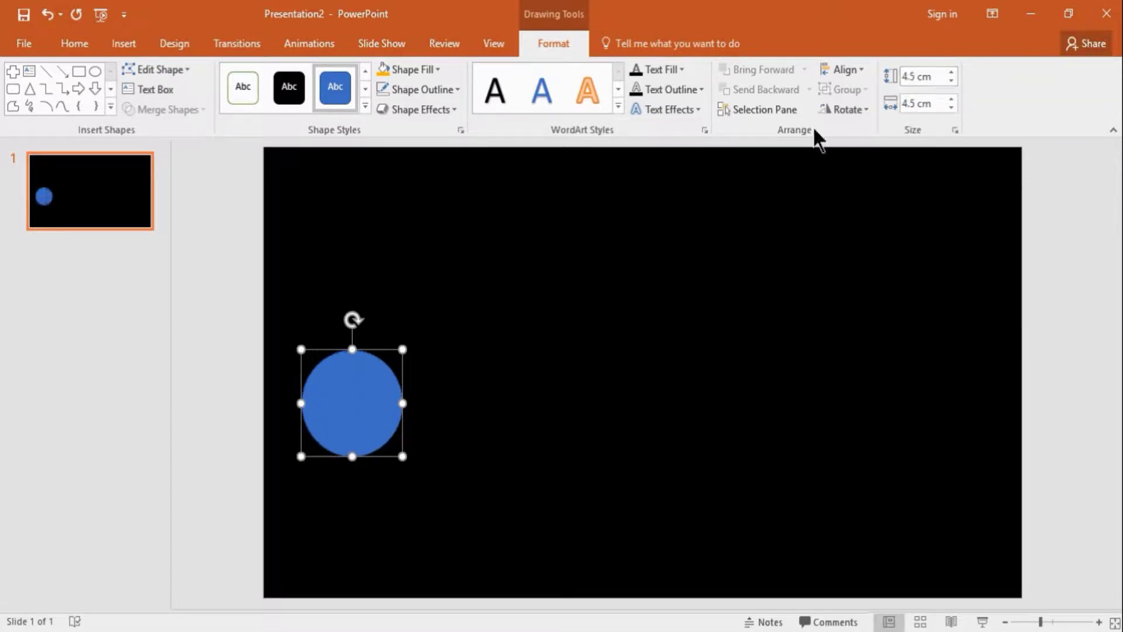
click(744, 205)
Add a second circle to its right, sized 2.5 × 2.5 cm
click(780, 69)
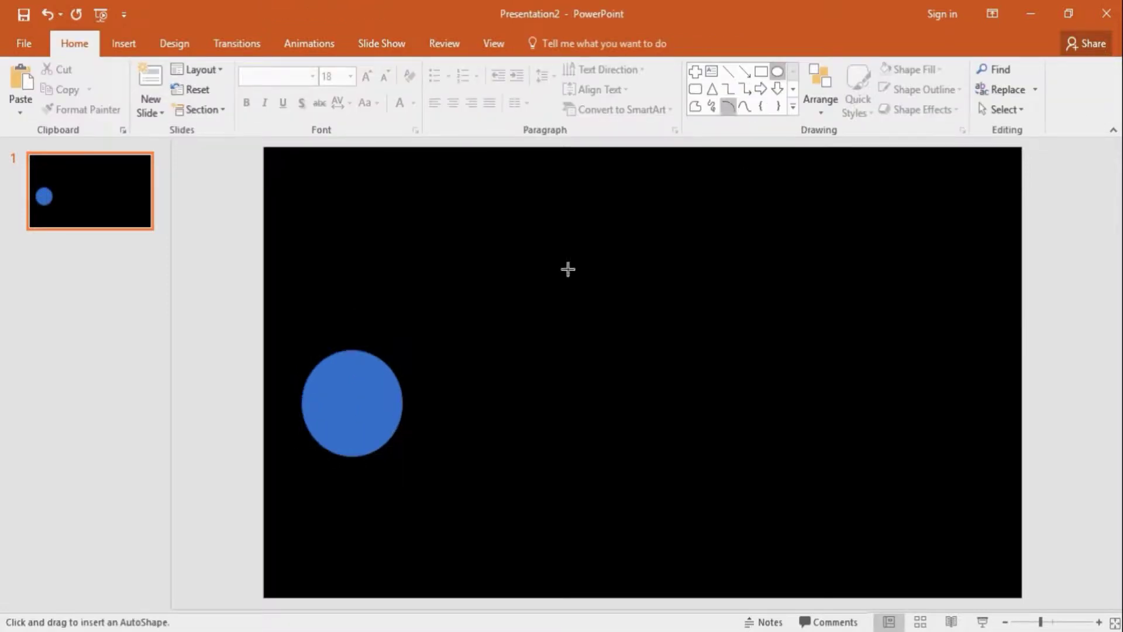
click(439, 379)
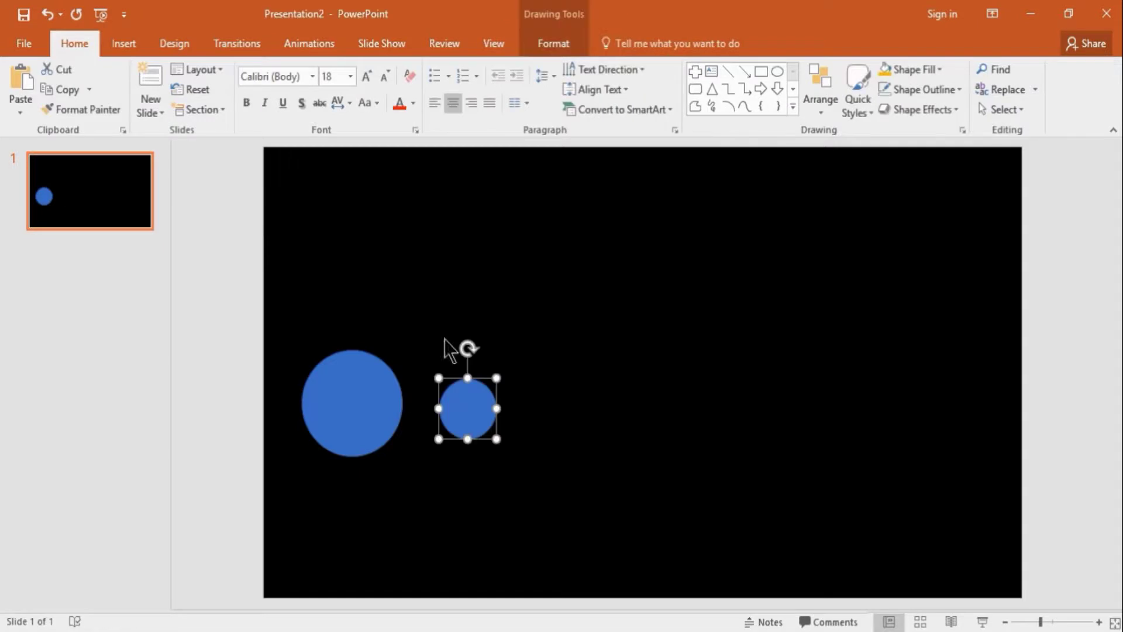
click(550, 40)
double_click(914, 77)
text(2.5)
key(Tab)
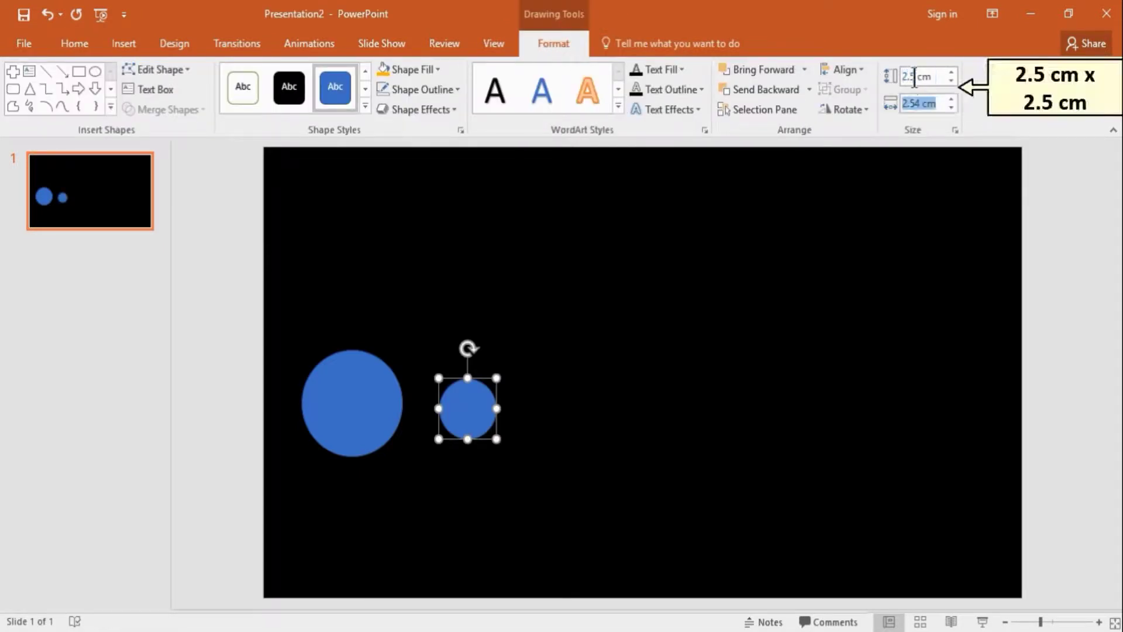
text(2.5)
key(Return)
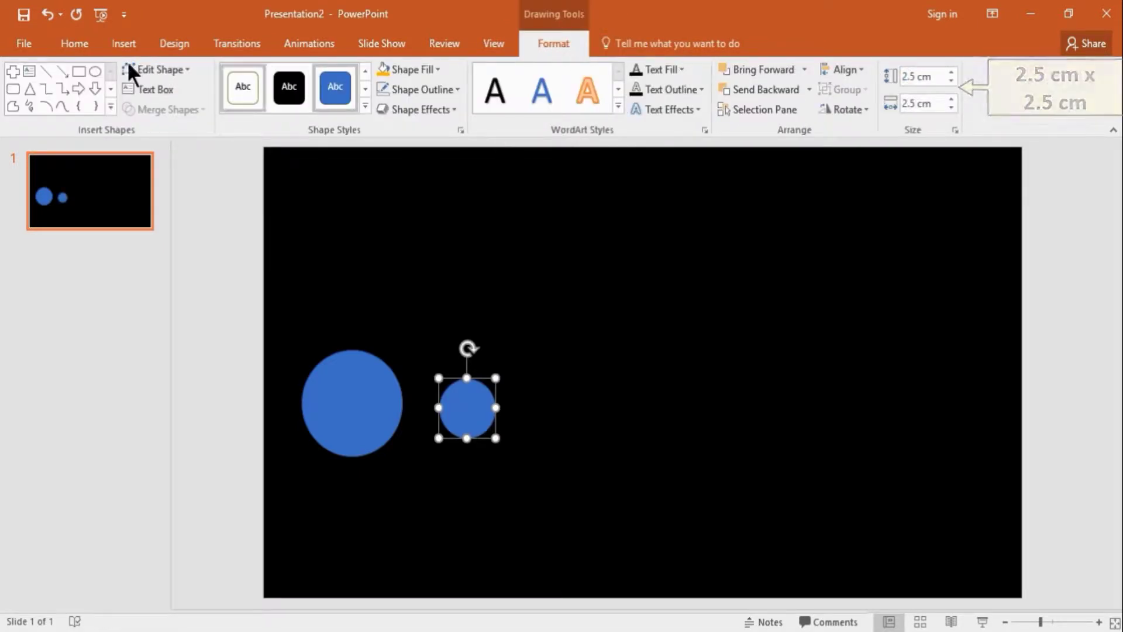
Duplicate the 2.5 cm circle and move the copy further right
click(82, 46)
click(88, 90)
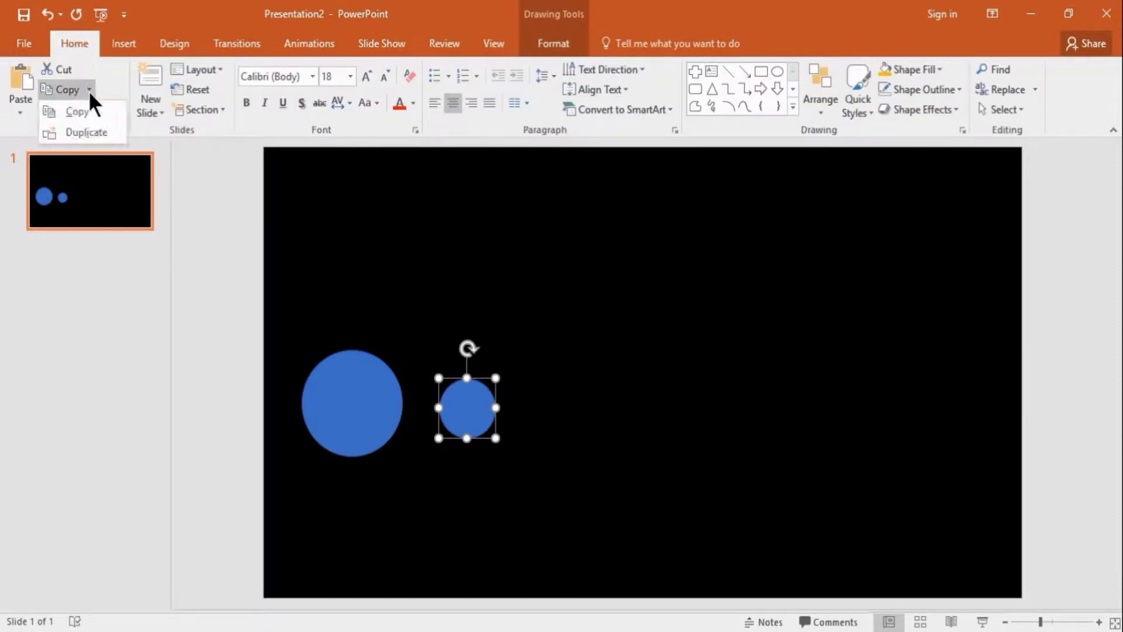
click(86, 128)
drag(469, 397, 543, 399)
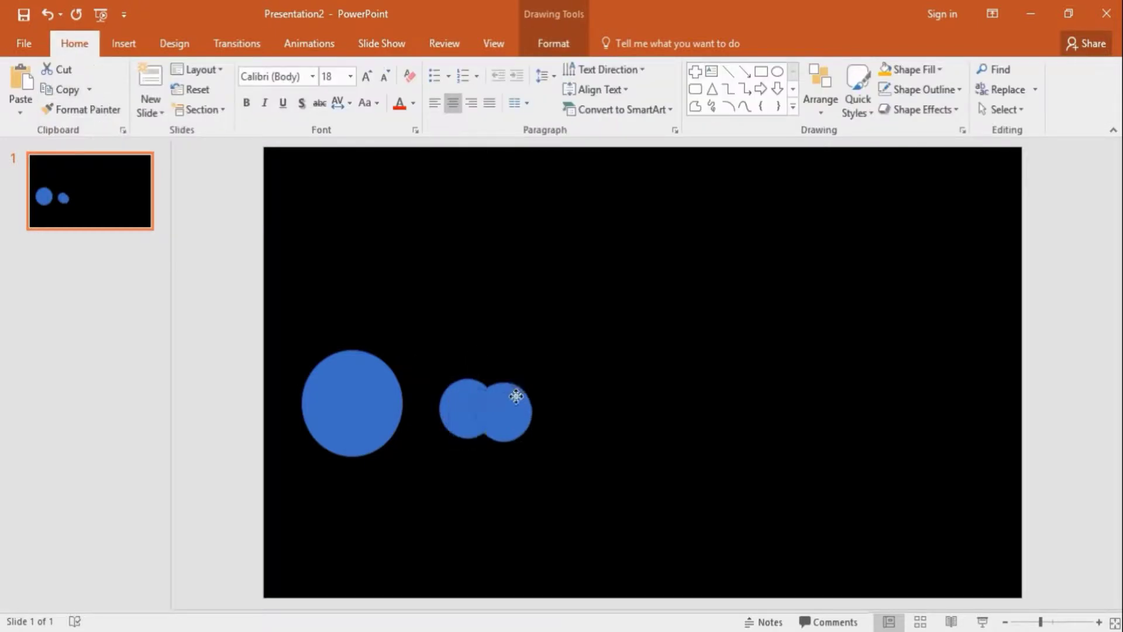
click(614, 302)
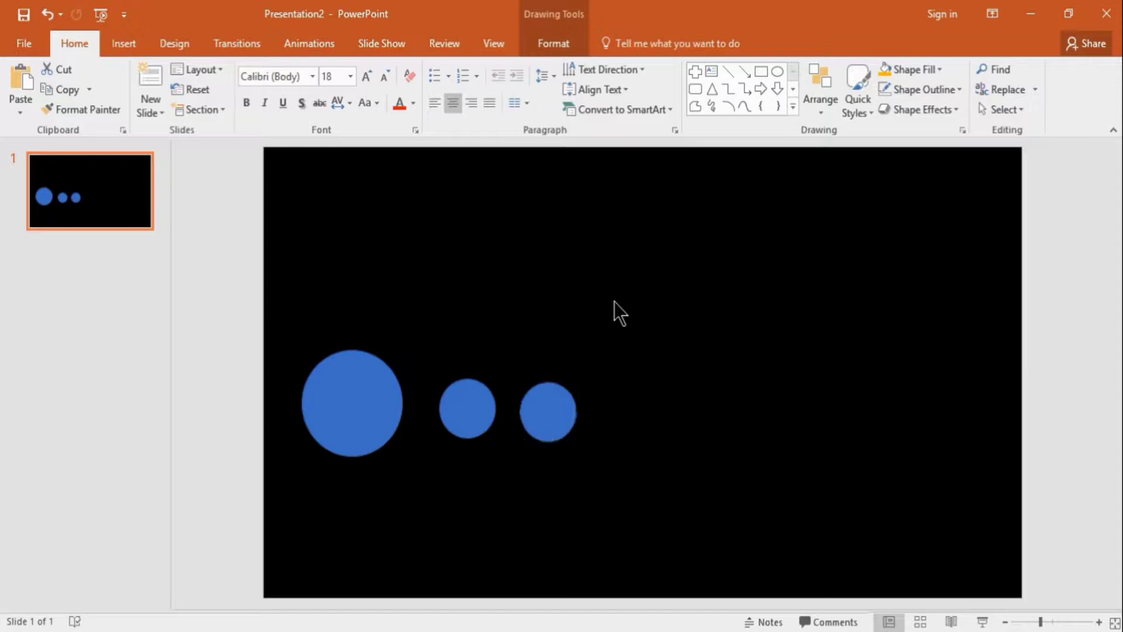
Add a fourth circle on the right, sized 2.7 × 2.7 cm
click(776, 72)
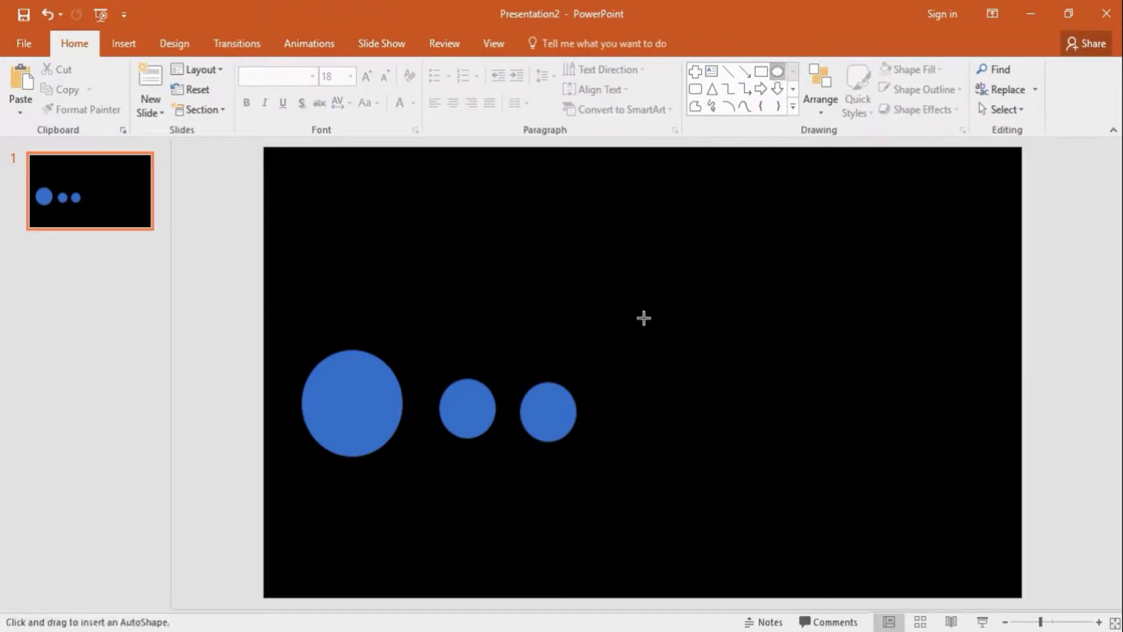
click(616, 384)
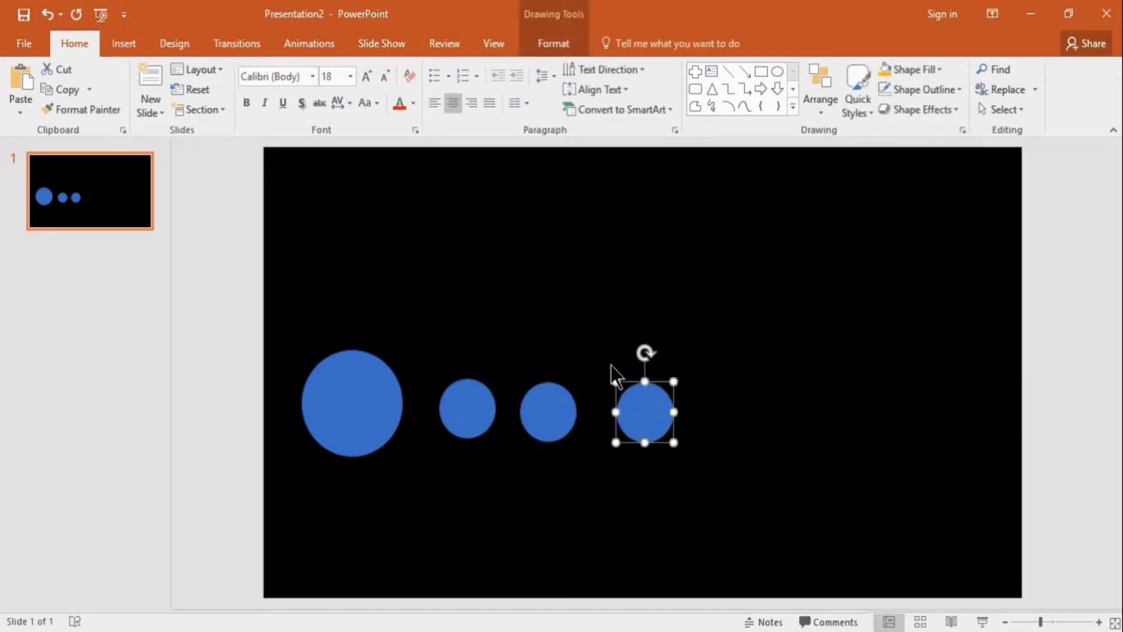
click(555, 46)
click(922, 76)
text(2.7)
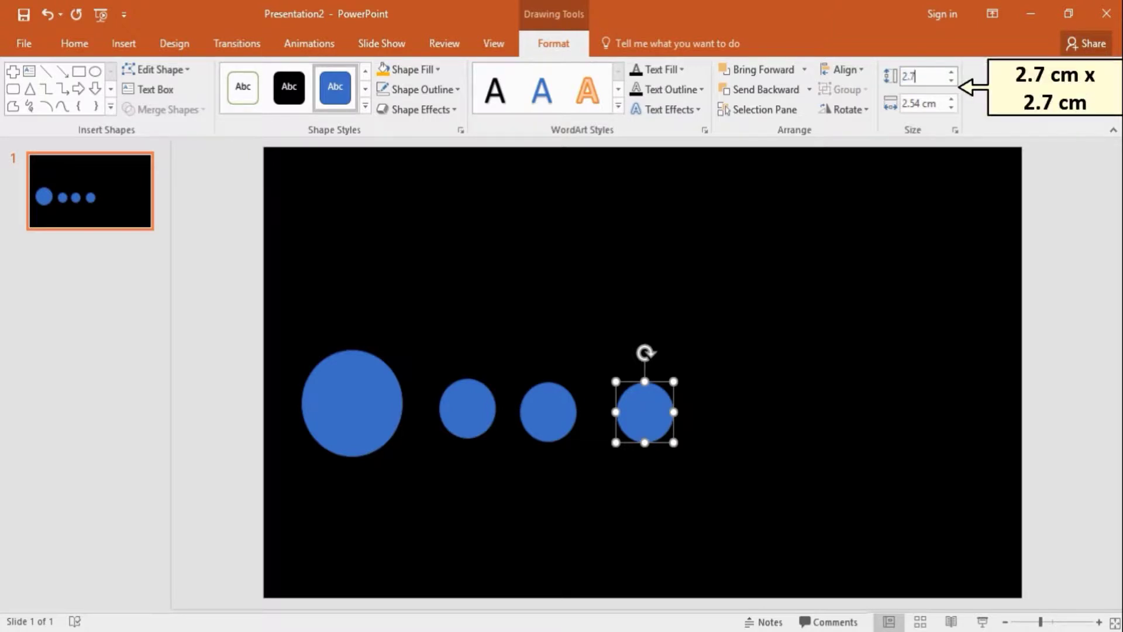
key(Tab)
text(2)
key(Return)
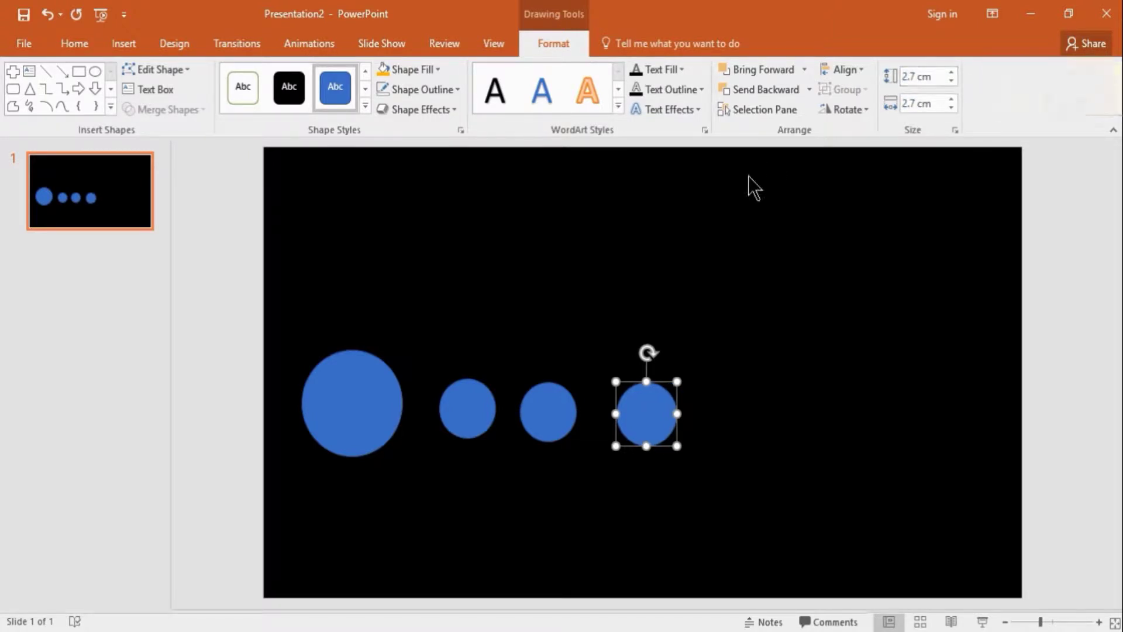
click(661, 234)
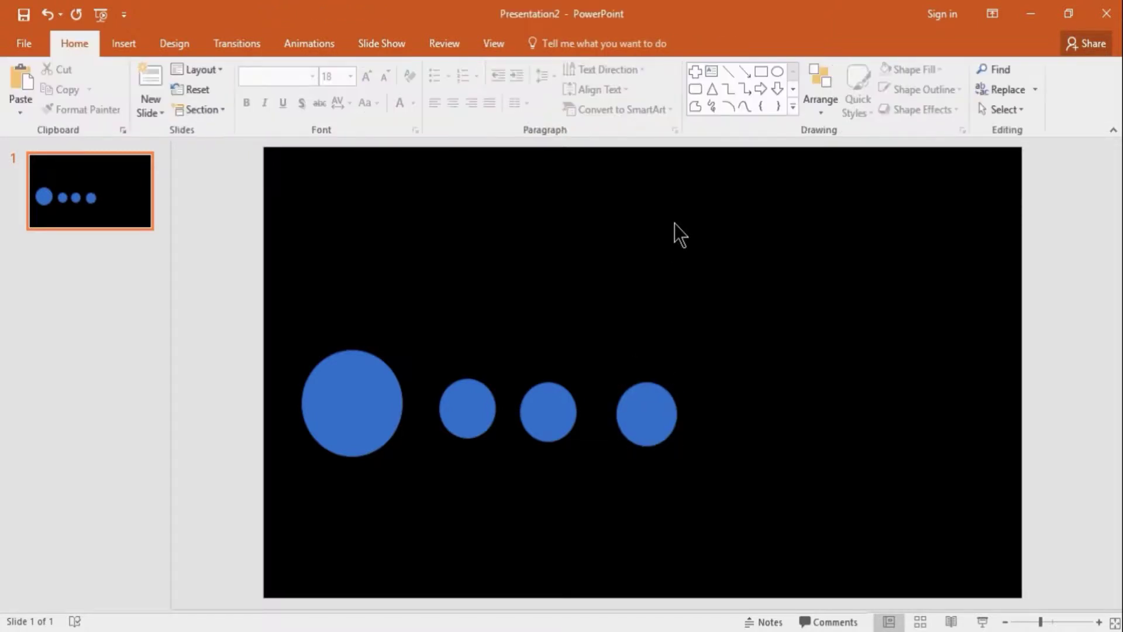
Draw a 5.5 × 5.5 cm cross right of the circles and thin its arms
click(792, 108)
click(826, 235)
drag(724, 382, 783, 443)
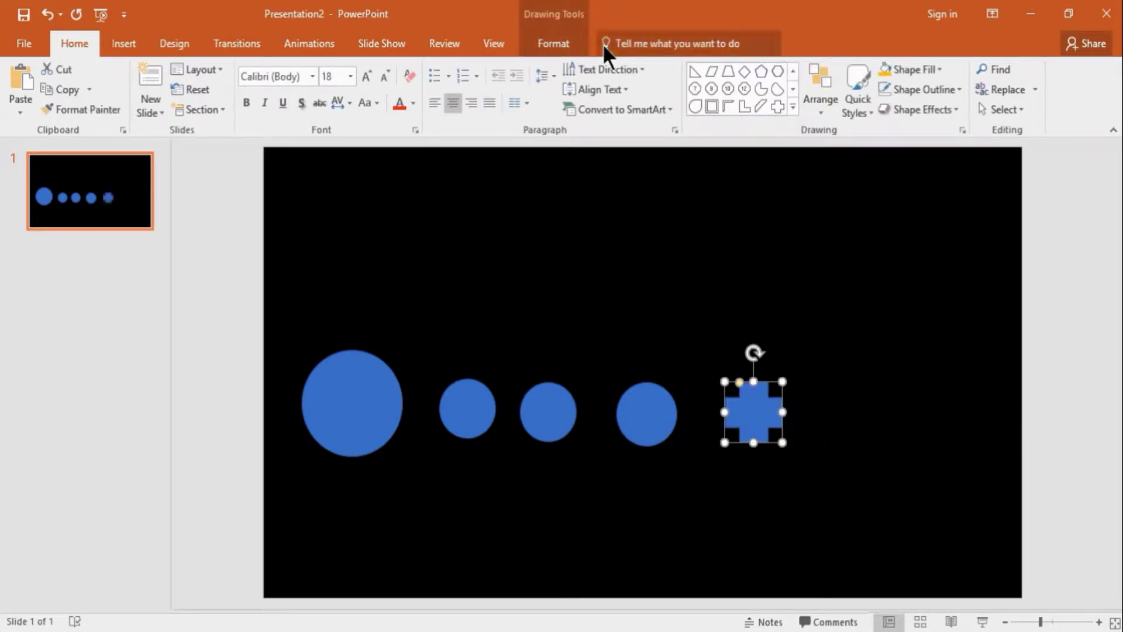
click(570, 46)
click(910, 76)
text(5.5)
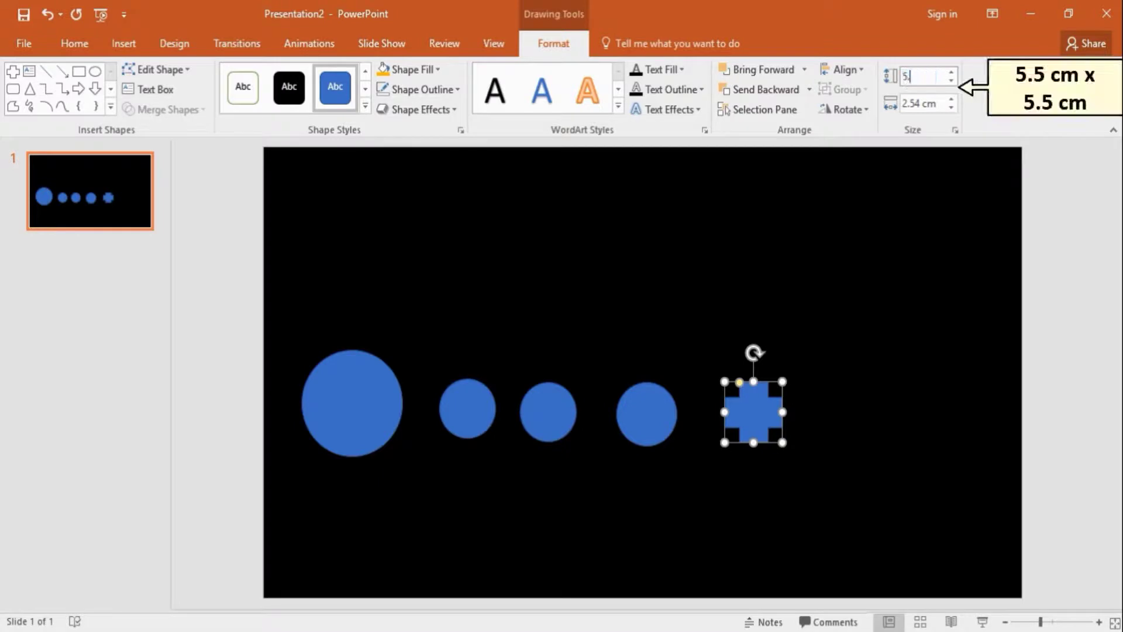
key(Tab)
text(5)
key(Return)
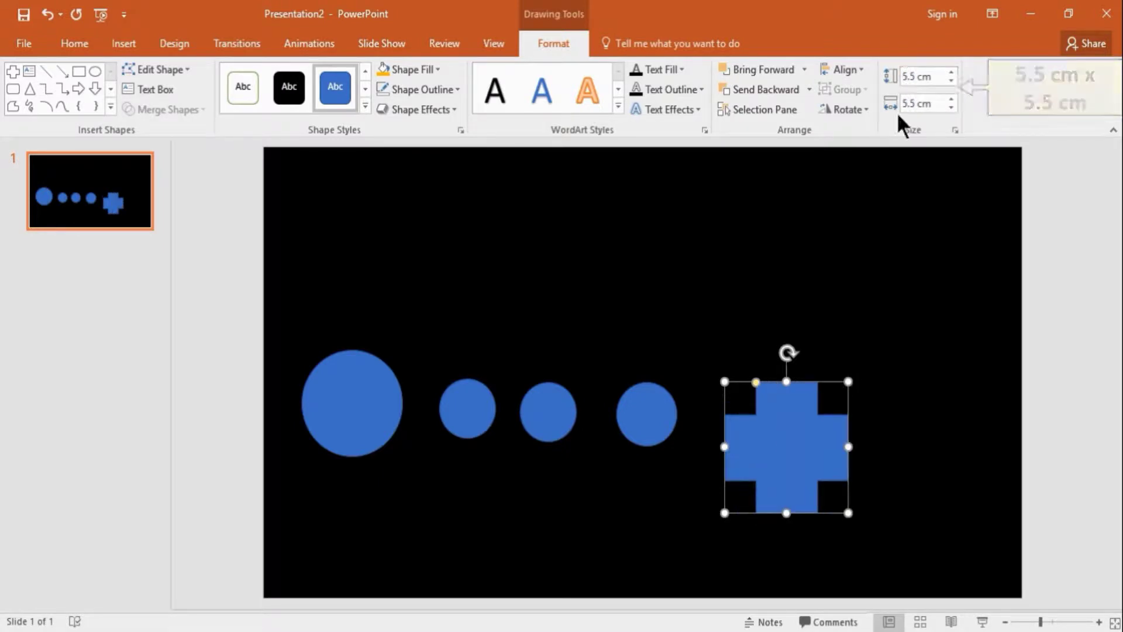
drag(760, 385, 776, 383)
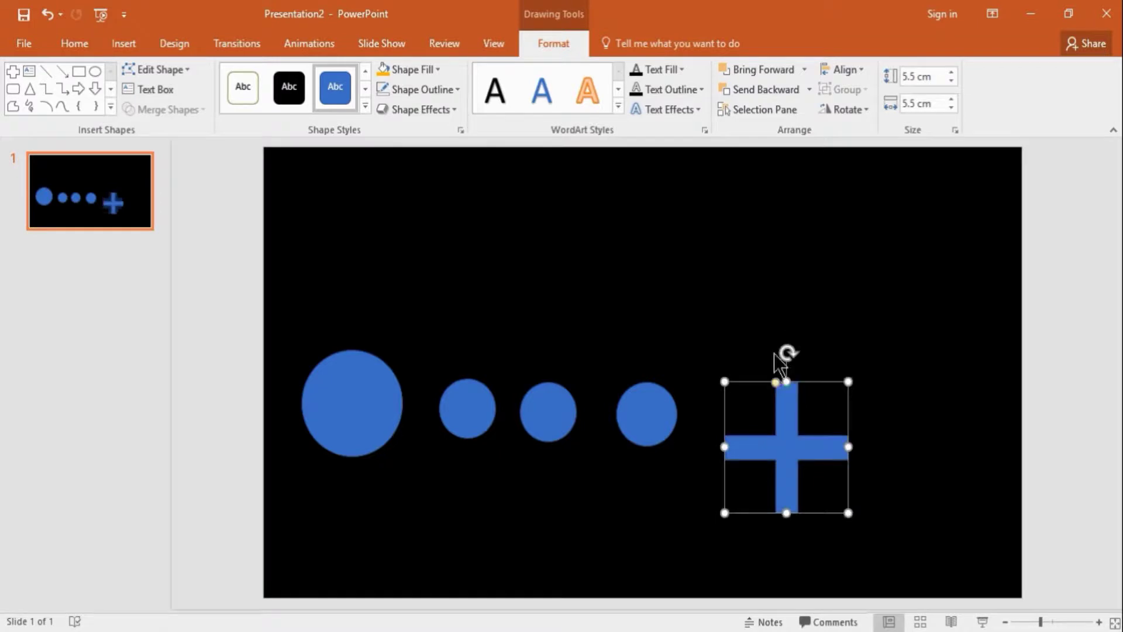
click(802, 301)
Draw a small circle and centre it horizontally and vertically on the cross
click(777, 72)
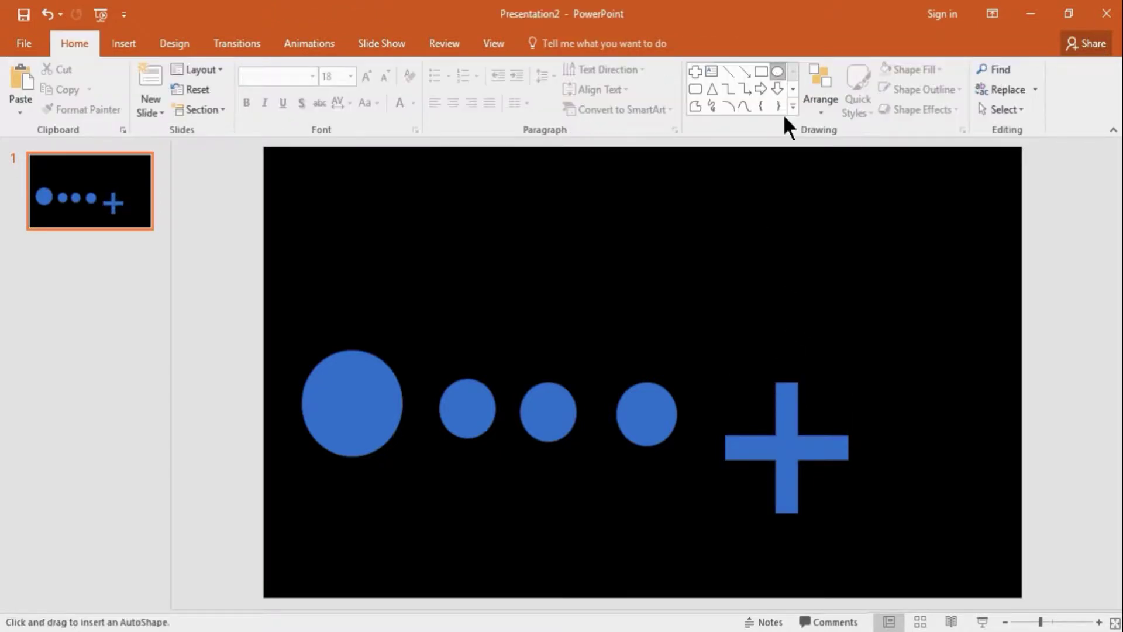
drag(887, 402, 945, 464)
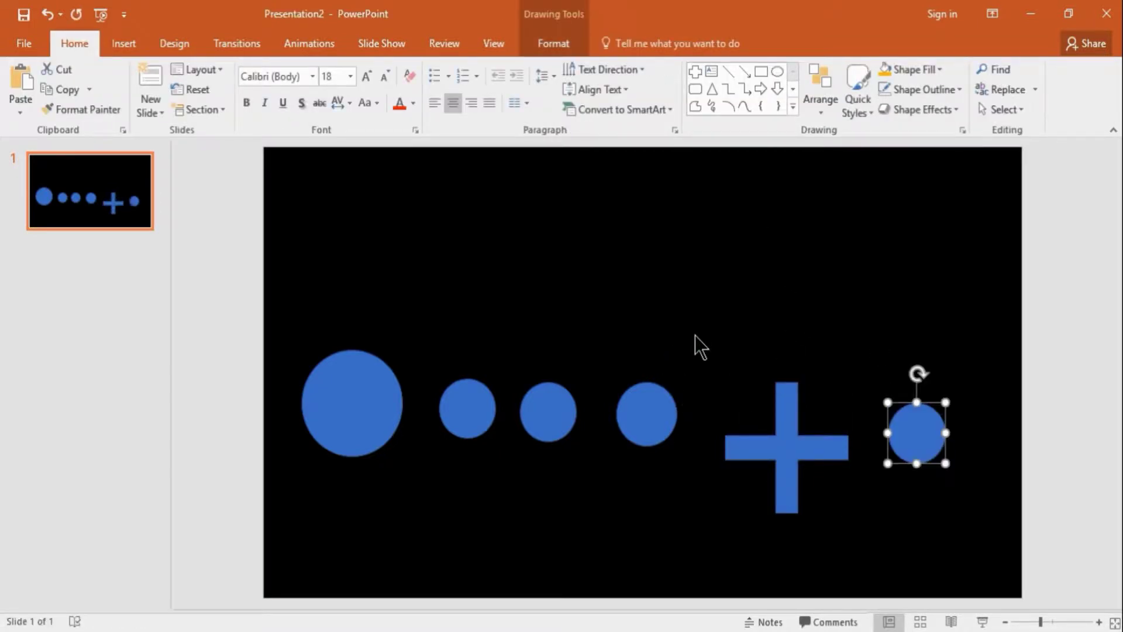
drag(694, 329, 988, 528)
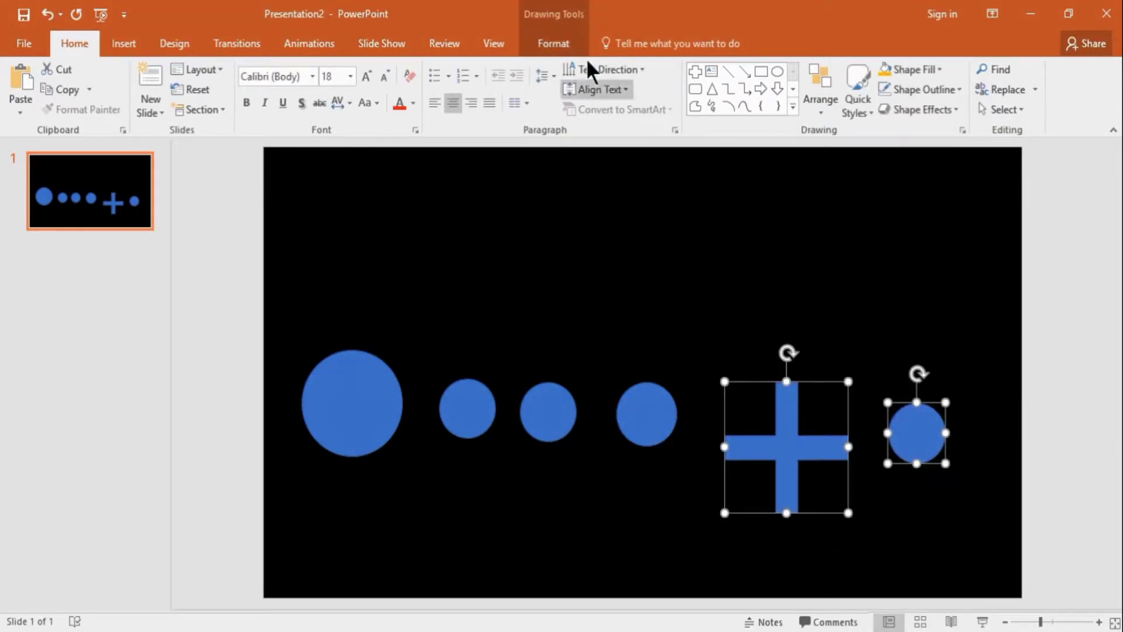
click(556, 47)
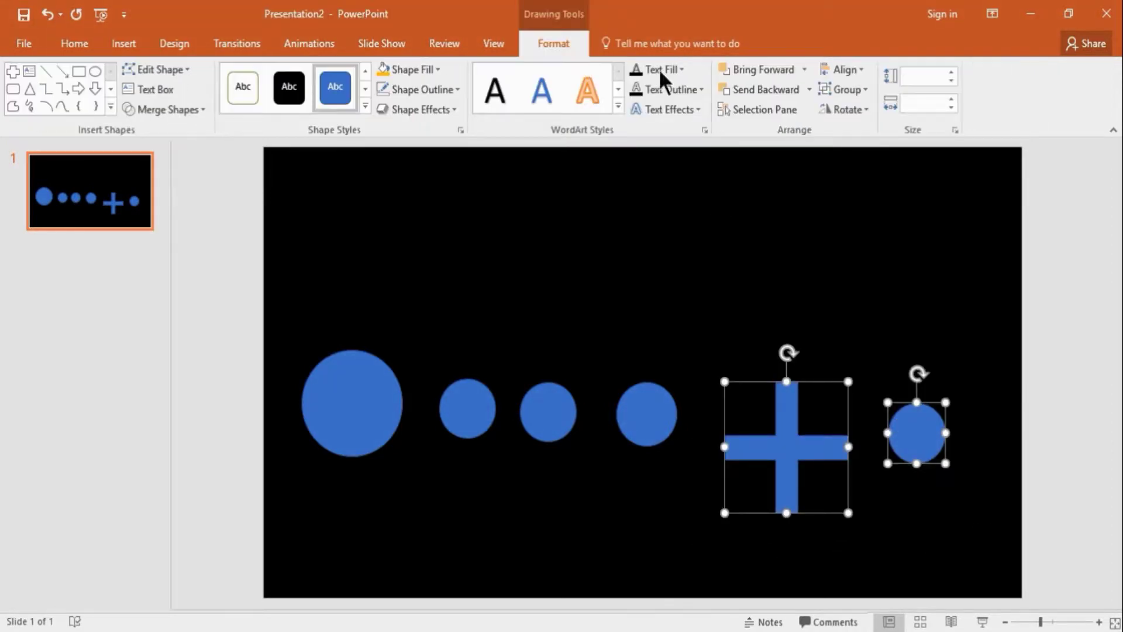
click(858, 71)
click(859, 108)
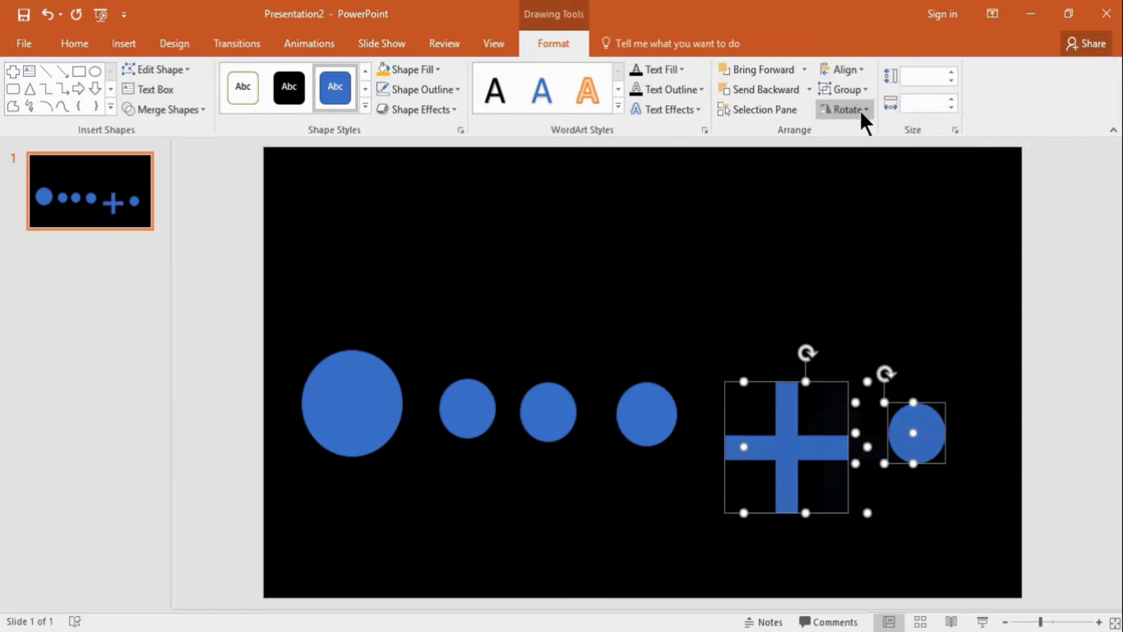
click(861, 68)
click(869, 173)
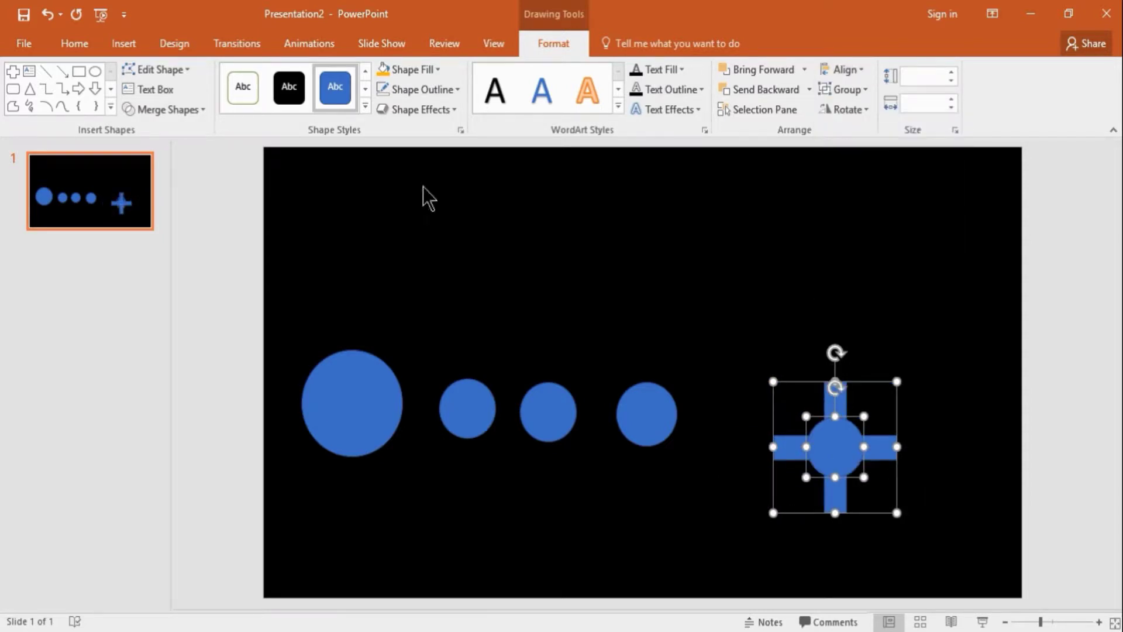
Subtract the circle from the cross, then select all five shapes
click(197, 108)
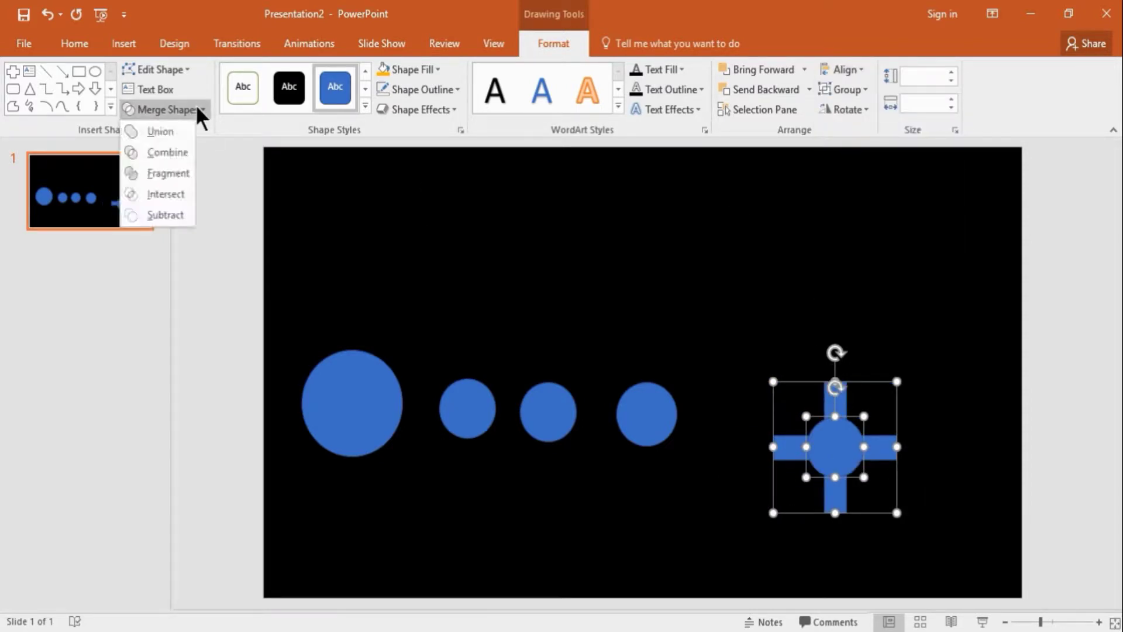
click(177, 214)
drag(279, 280, 948, 555)
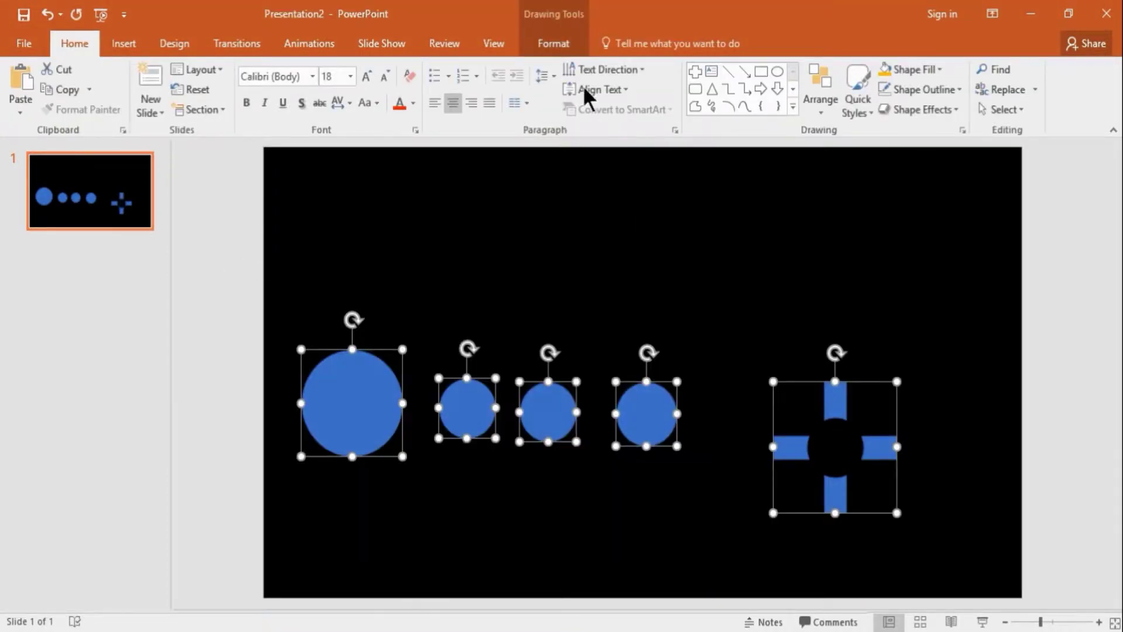
Remove the outline from all five shapes
click(558, 44)
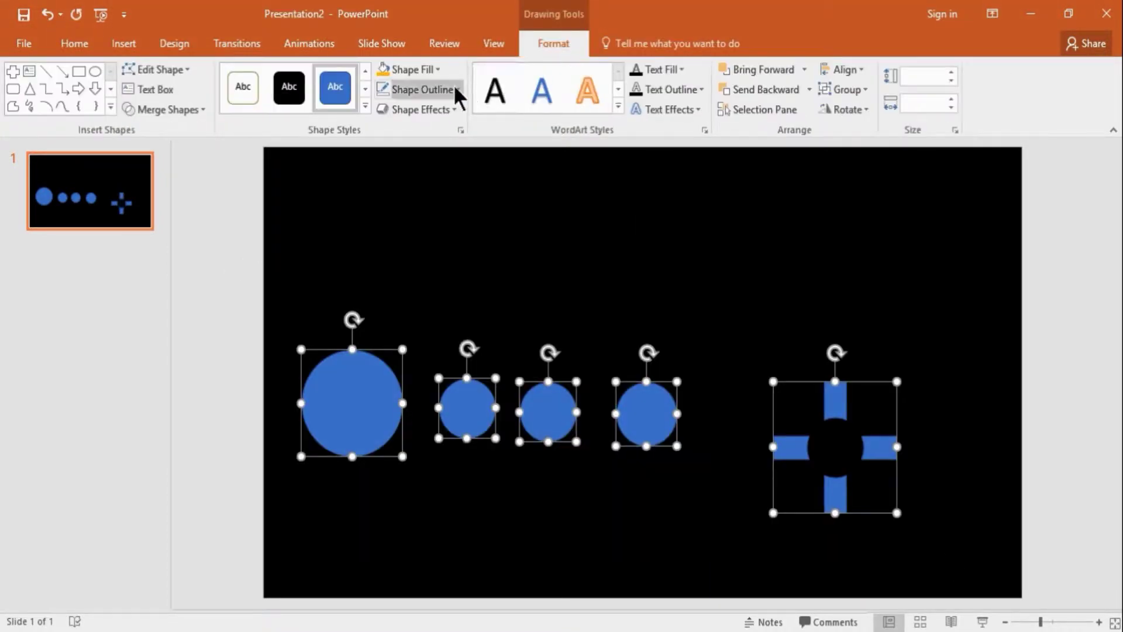
click(451, 89)
click(416, 242)
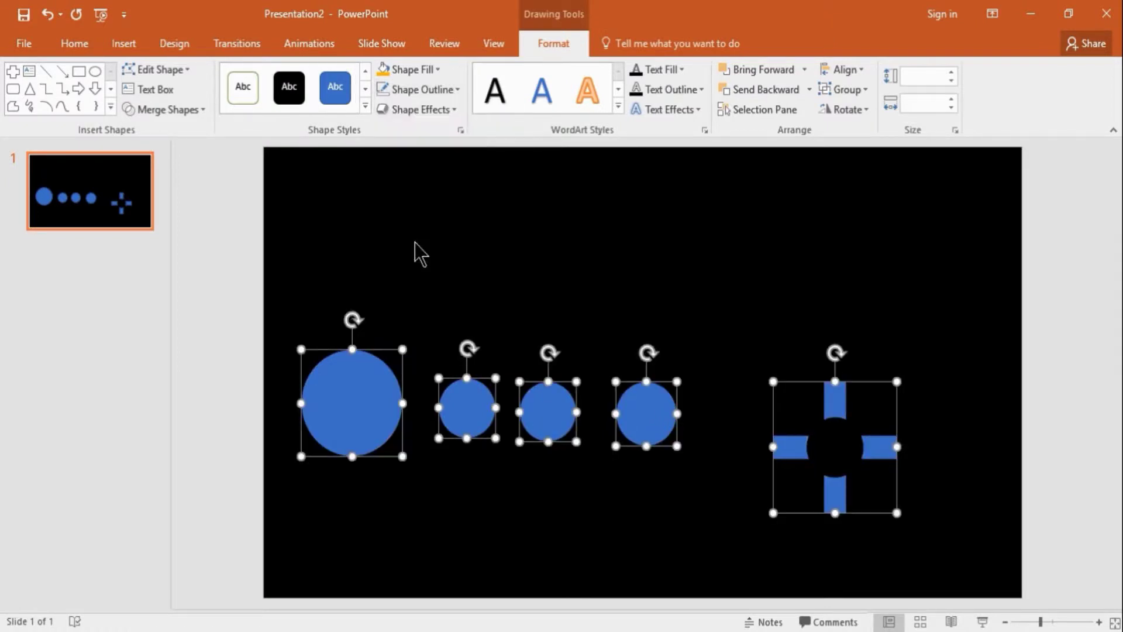
click(285, 307)
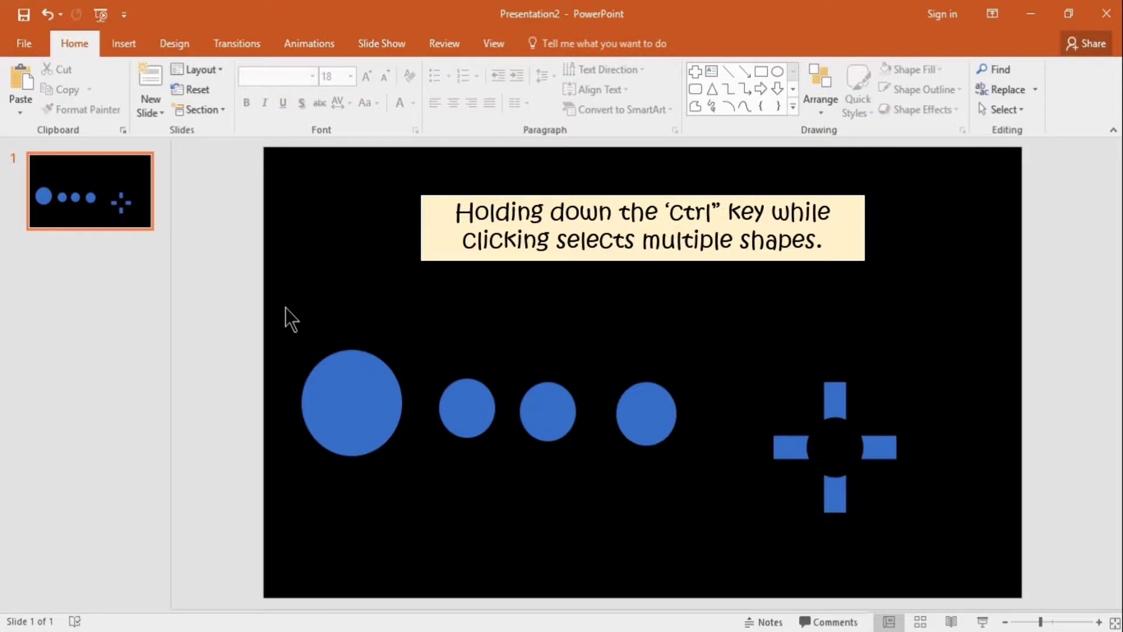
Fill the big circle and the cross with red
click(345, 393)
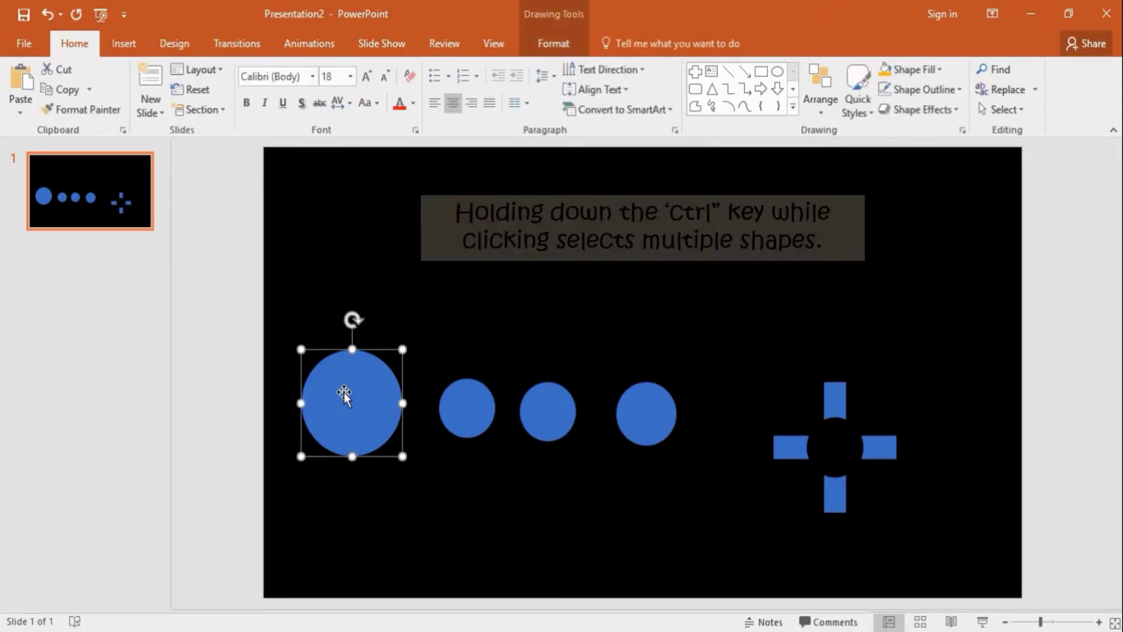
ctrl+click(797, 452)
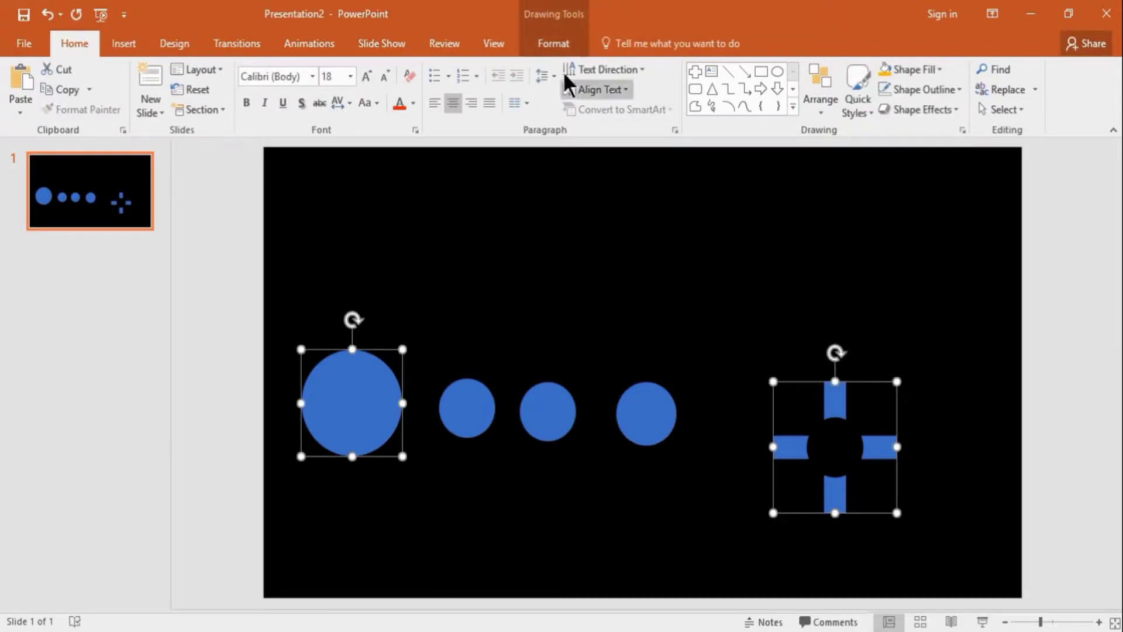
click(559, 47)
click(431, 69)
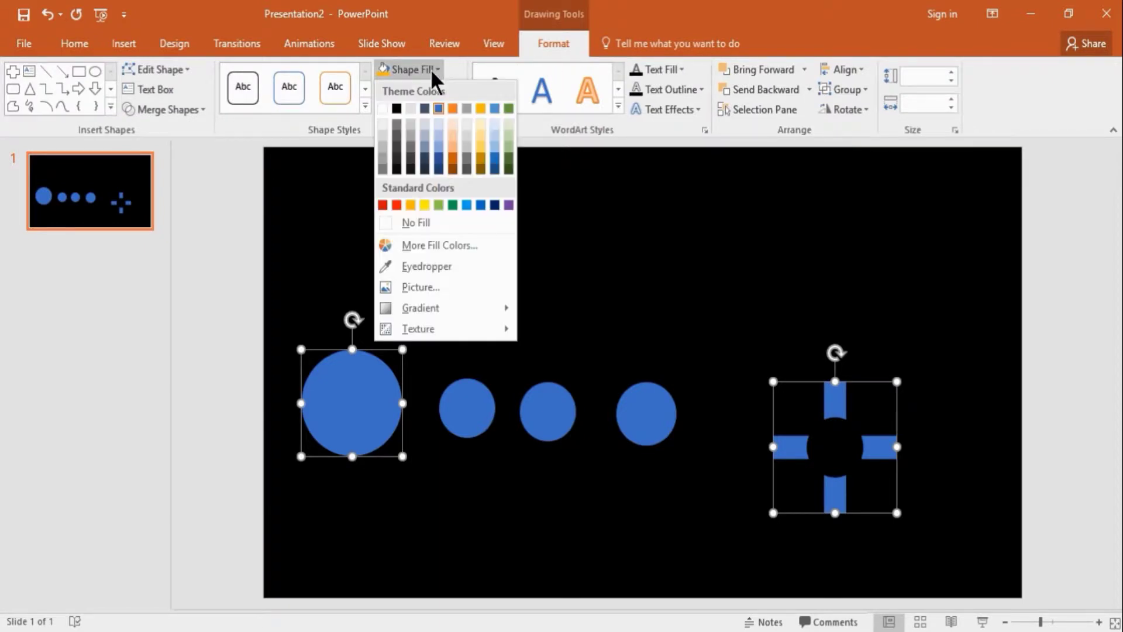
click(396, 204)
Fill the second and fourth small circles with grey
click(484, 408)
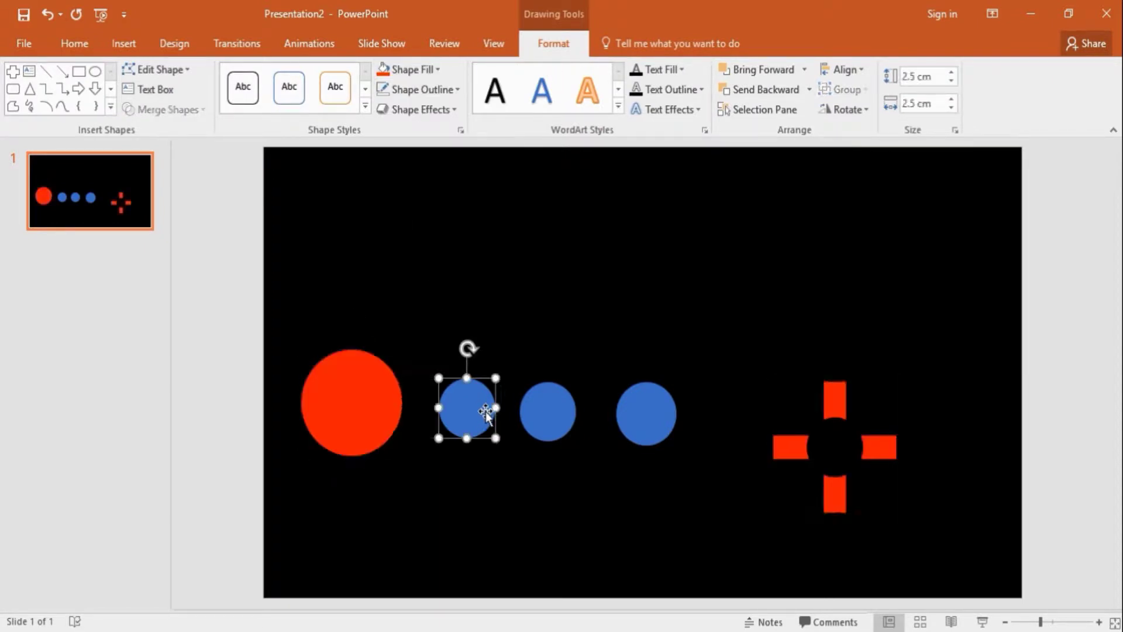
ctrl+click(628, 411)
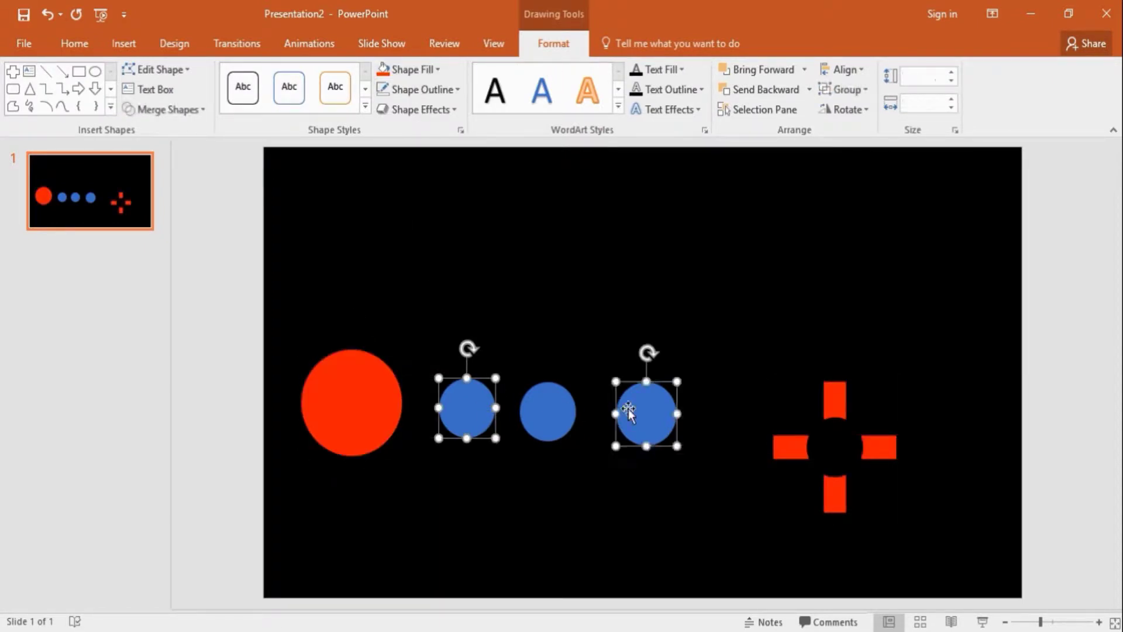
click(437, 69)
click(415, 147)
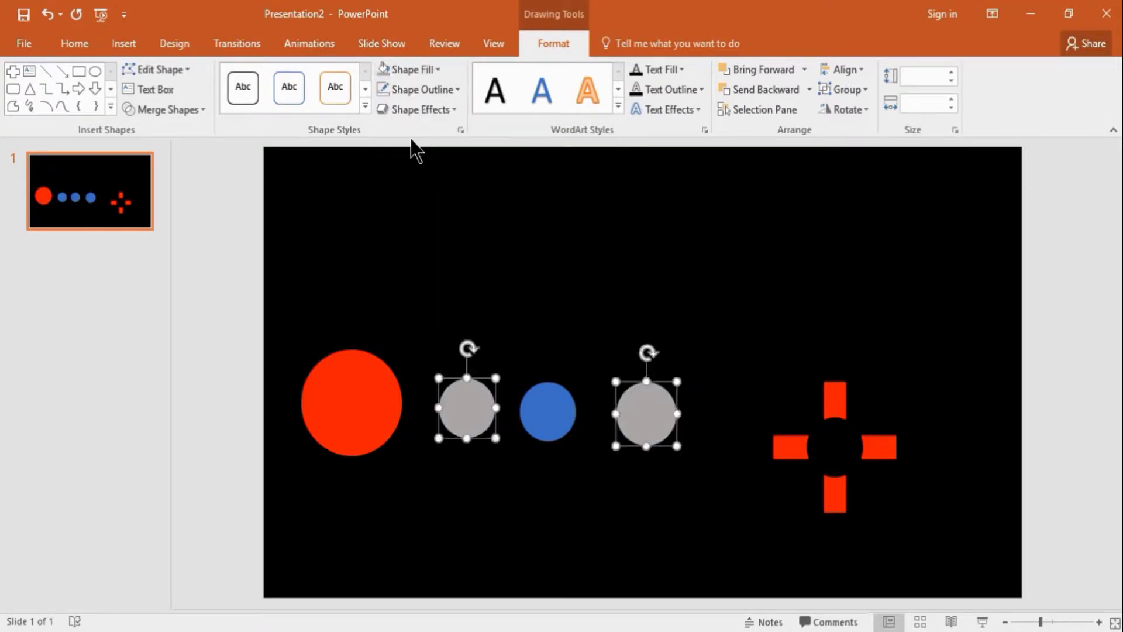
Fill the third small circle with gold and open its detailed fill settings
click(533, 405)
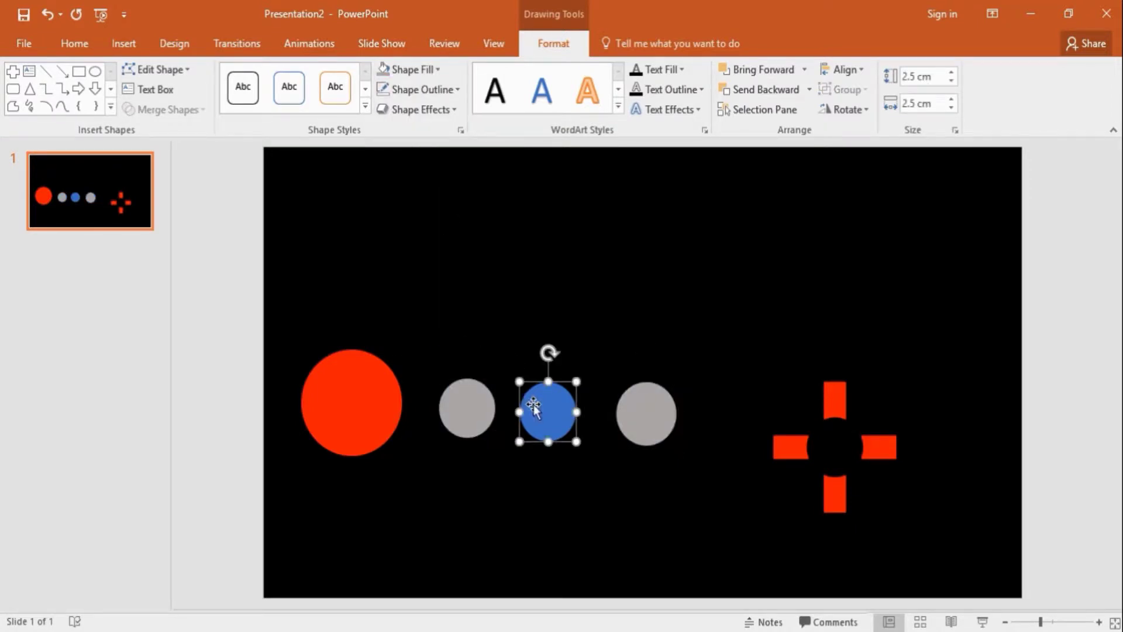
click(434, 71)
click(480, 108)
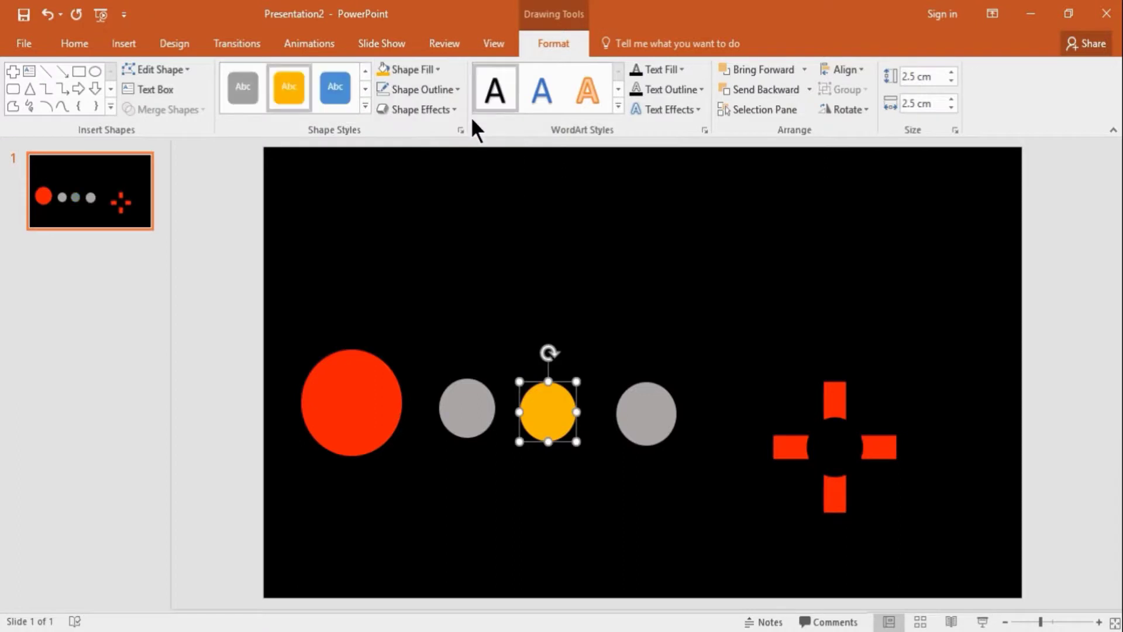
click(460, 131)
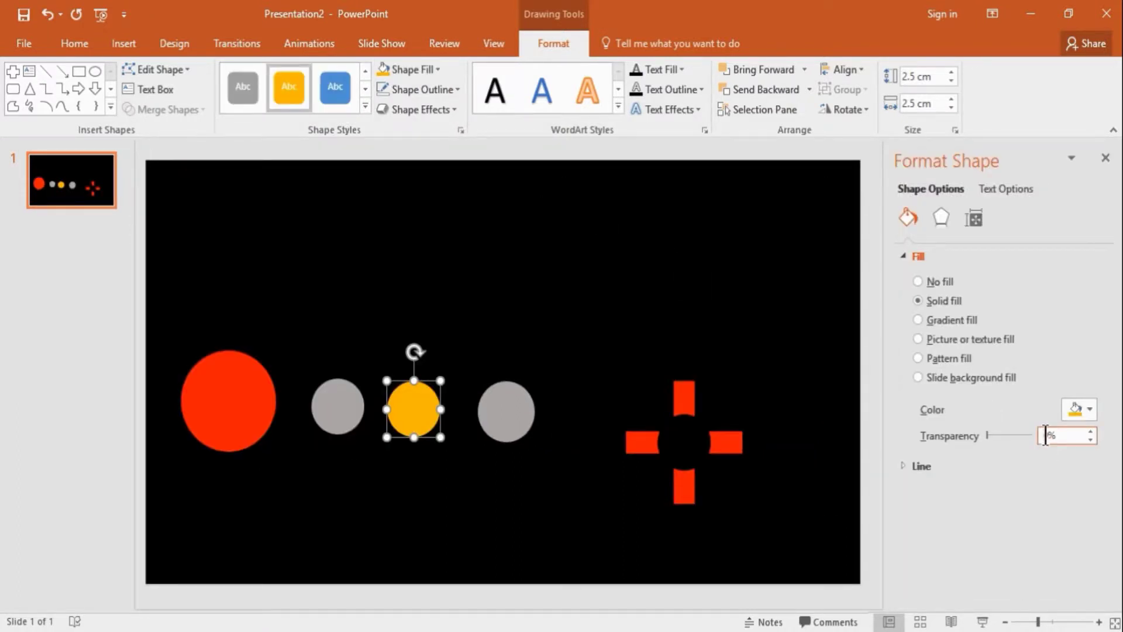
Set the gold circle's fill transparency to 73%, then select all five shapes
text(73)
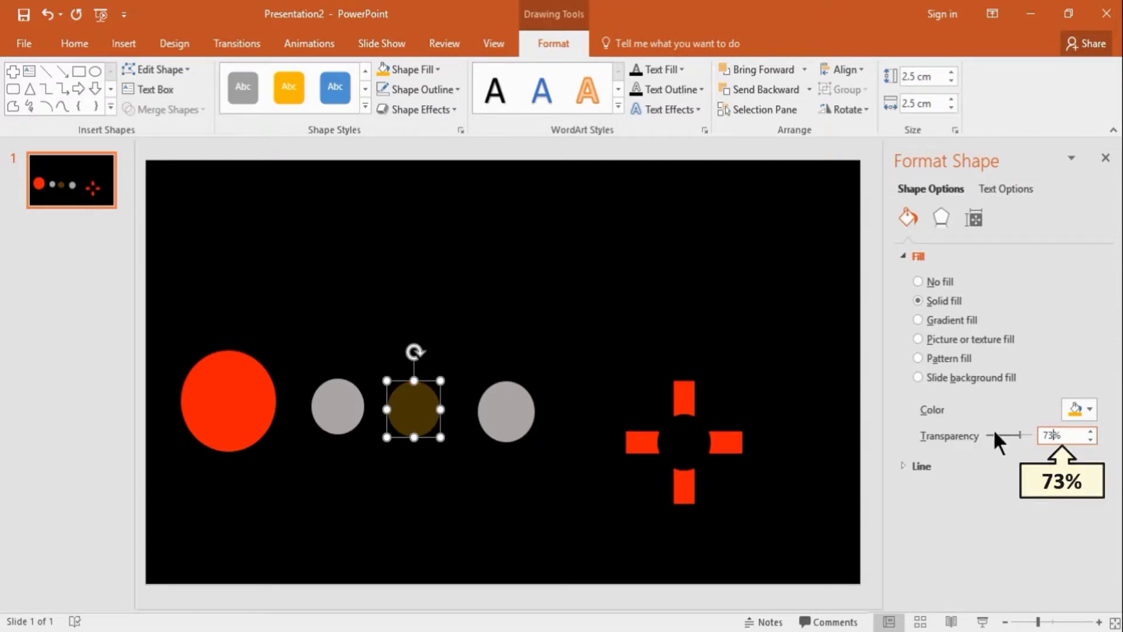
click(778, 451)
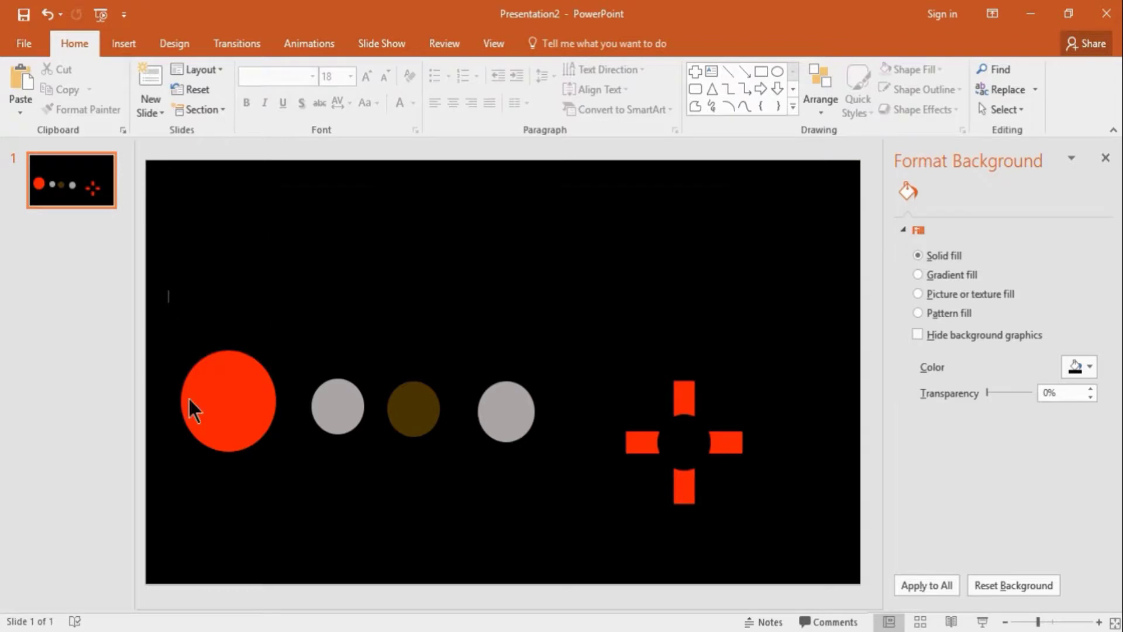
mouse_move(168, 290)
mouse_down()
mouse_move(654, 576)
mouse_move(800, 542)
mouse_up()
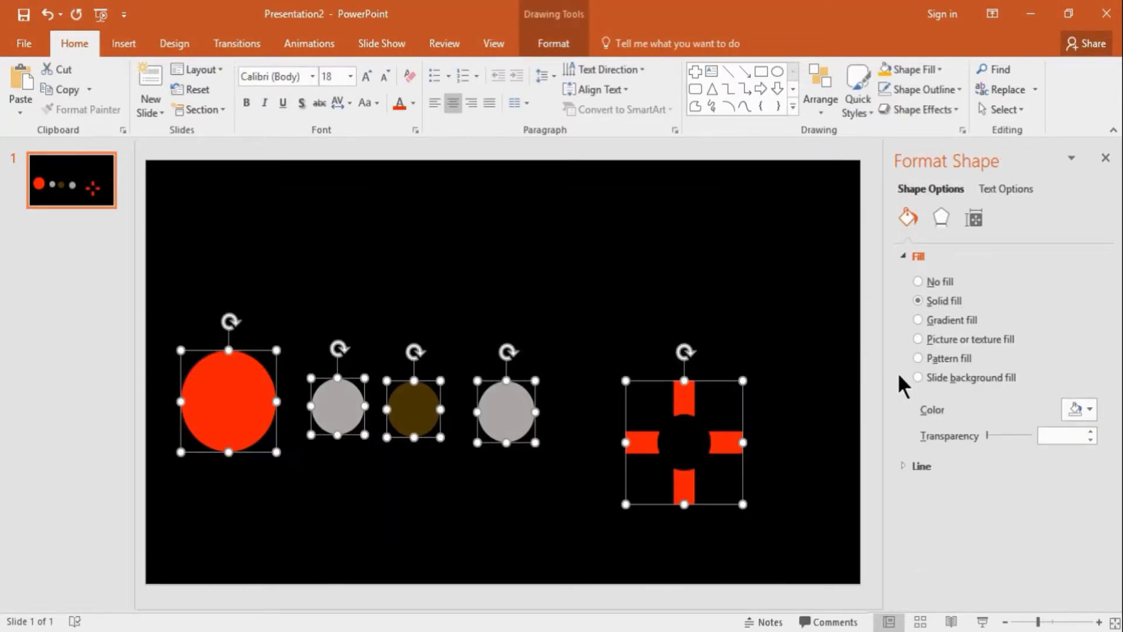
Apply a Parallel 3-D rotation preset (X 53.5°, Y 301.3°, Z 302.4°) to all five shapes
click(941, 219)
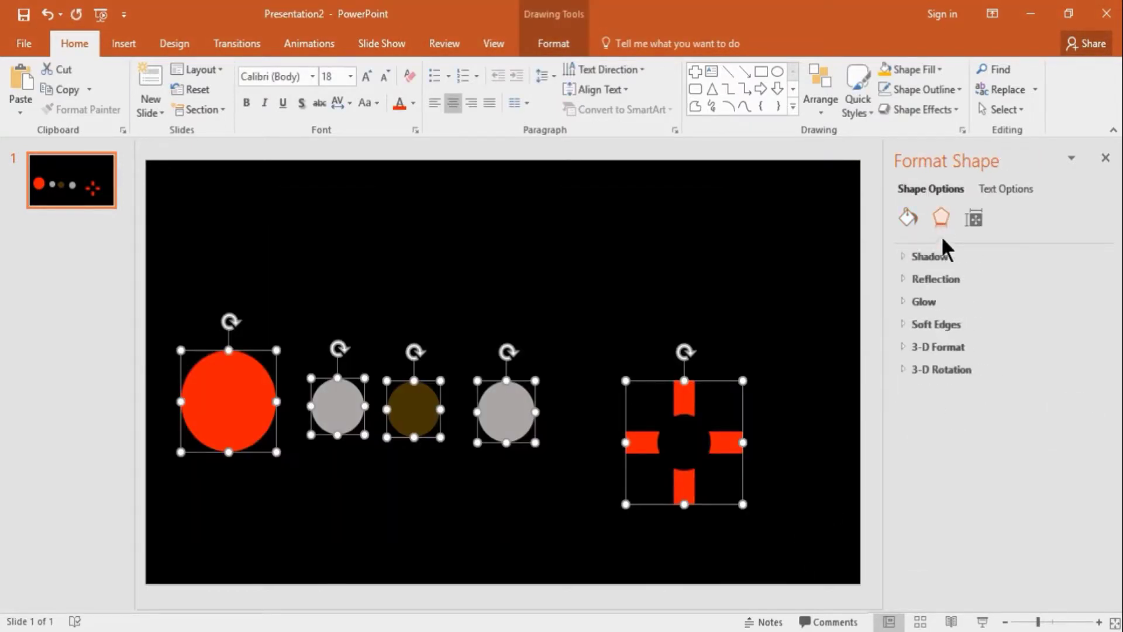
click(942, 369)
click(1065, 400)
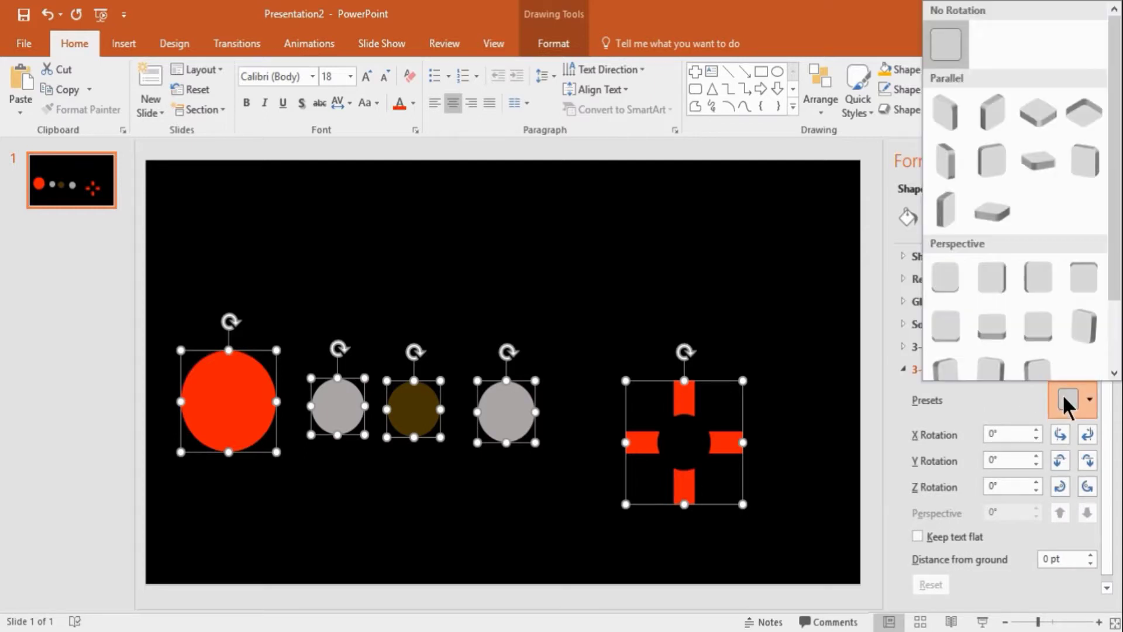
click(992, 212)
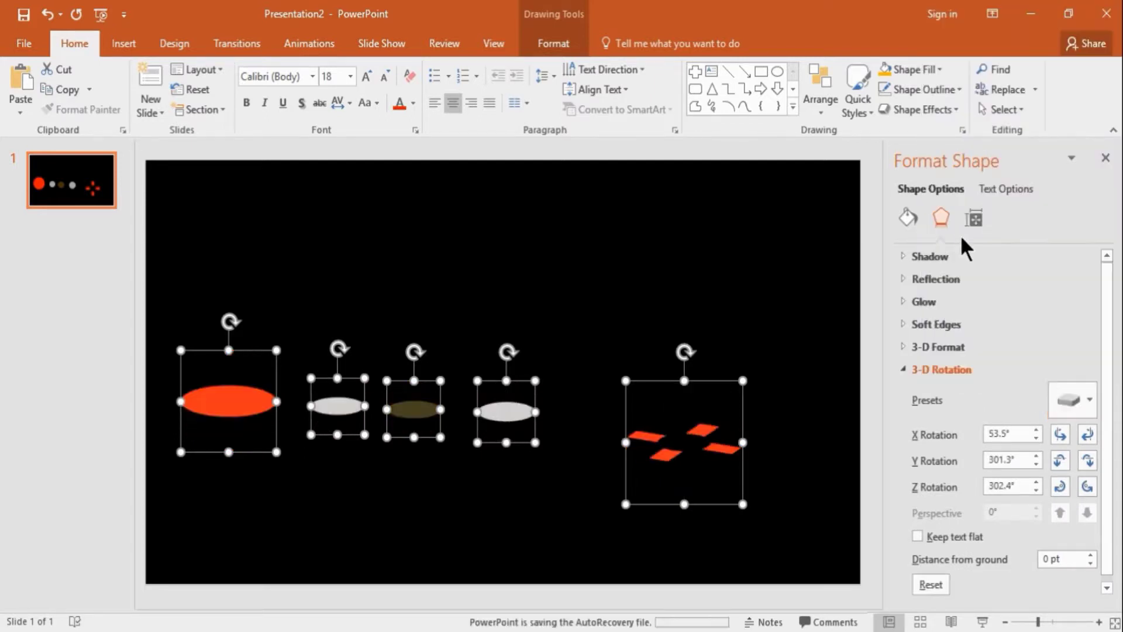
click(815, 429)
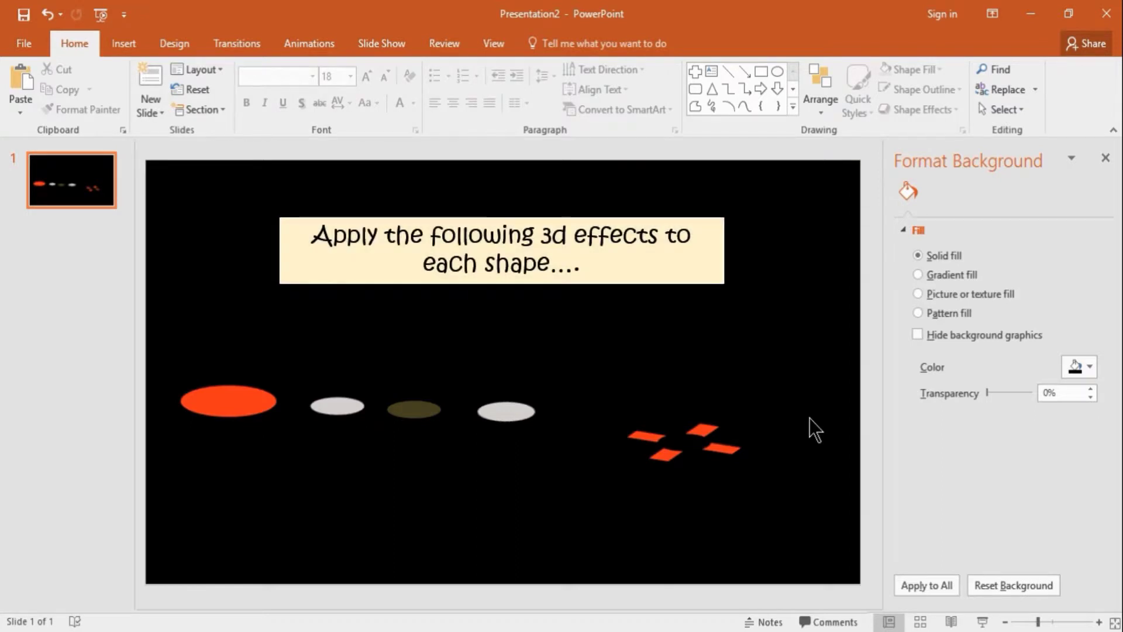
Give the red ellipse a top bevel 37 pt wide and 136 pt high
click(246, 396)
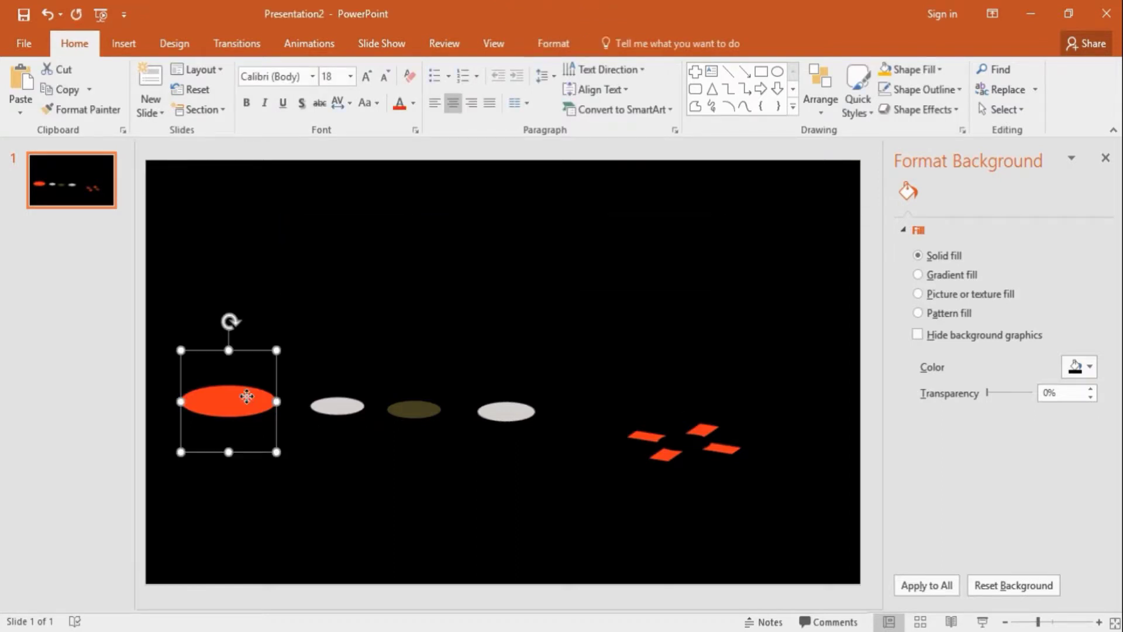
click(939, 217)
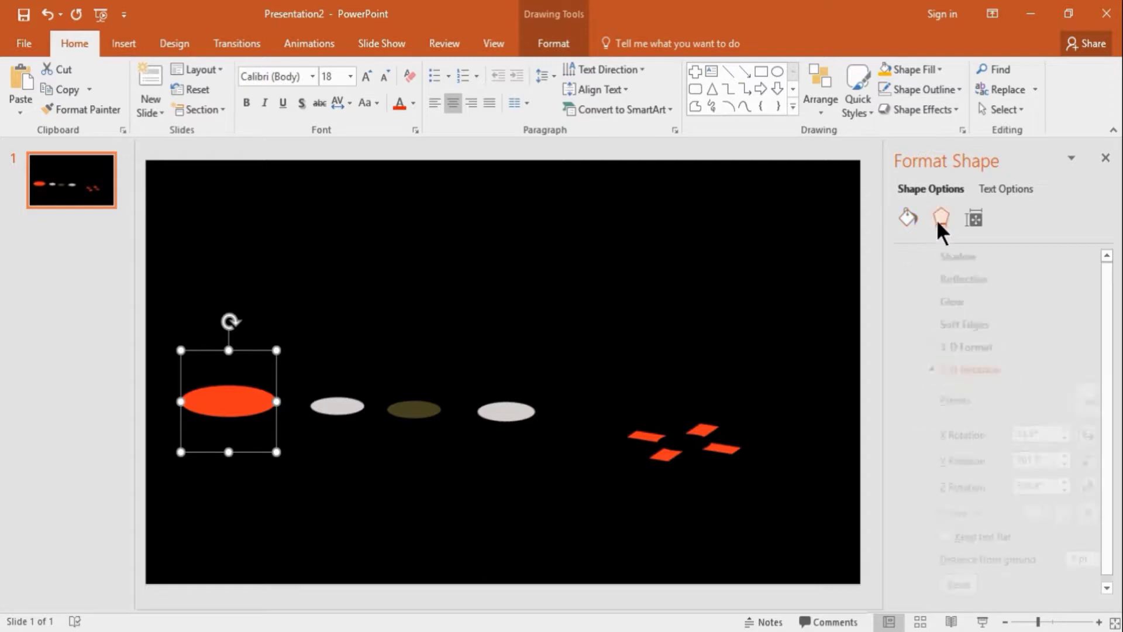
click(938, 368)
click(945, 349)
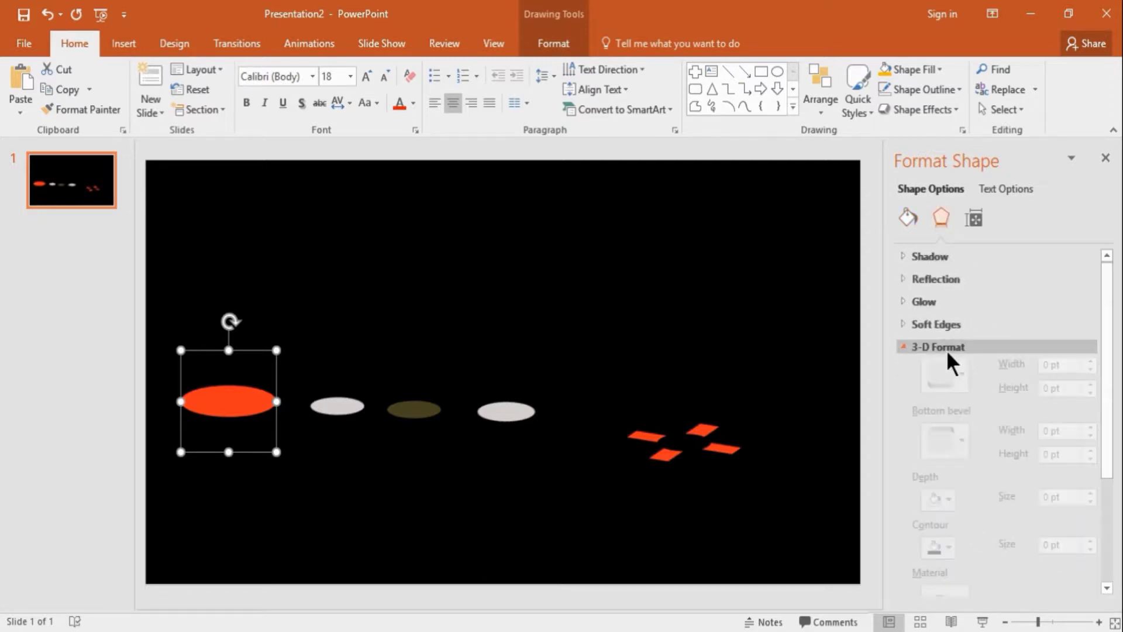
drag(1108, 404, 1108, 446)
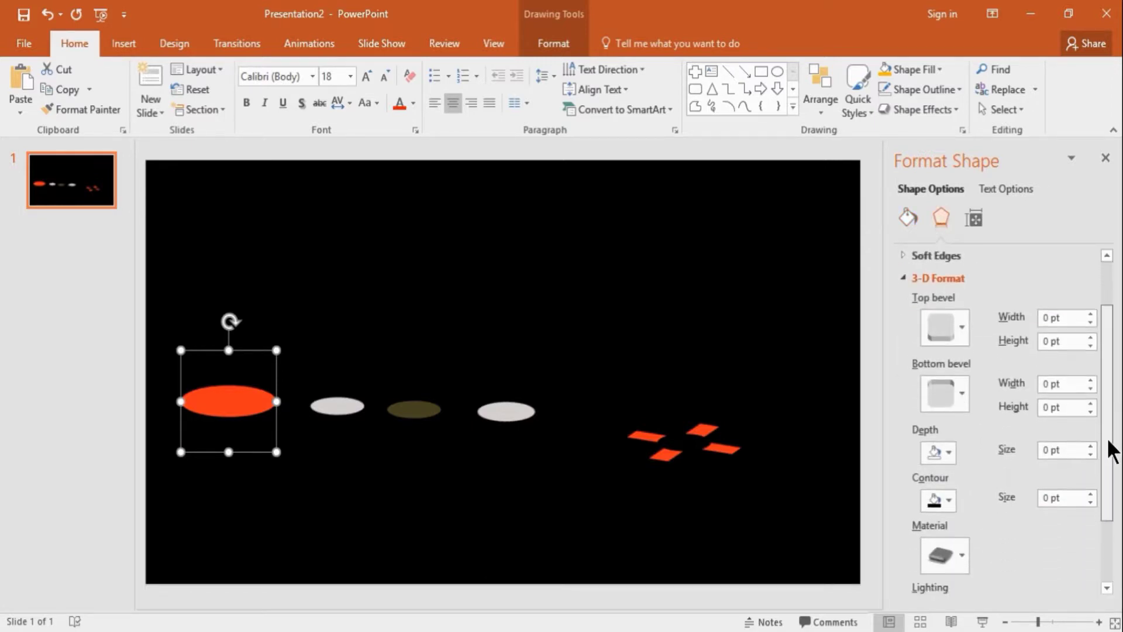
click(953, 328)
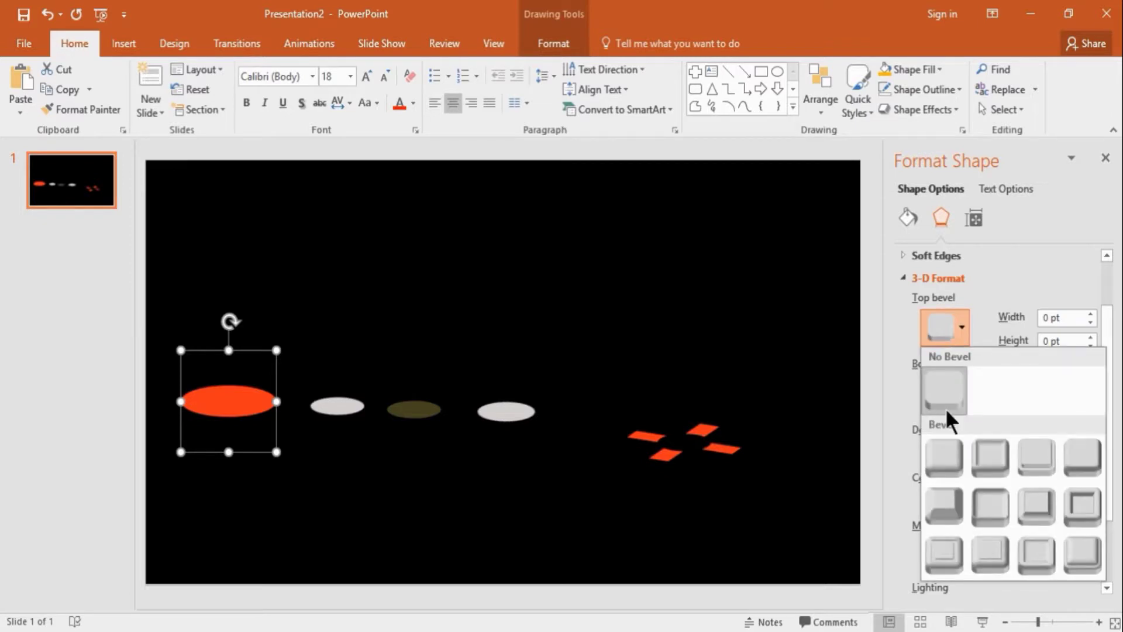
click(943, 456)
double_click(1049, 317)
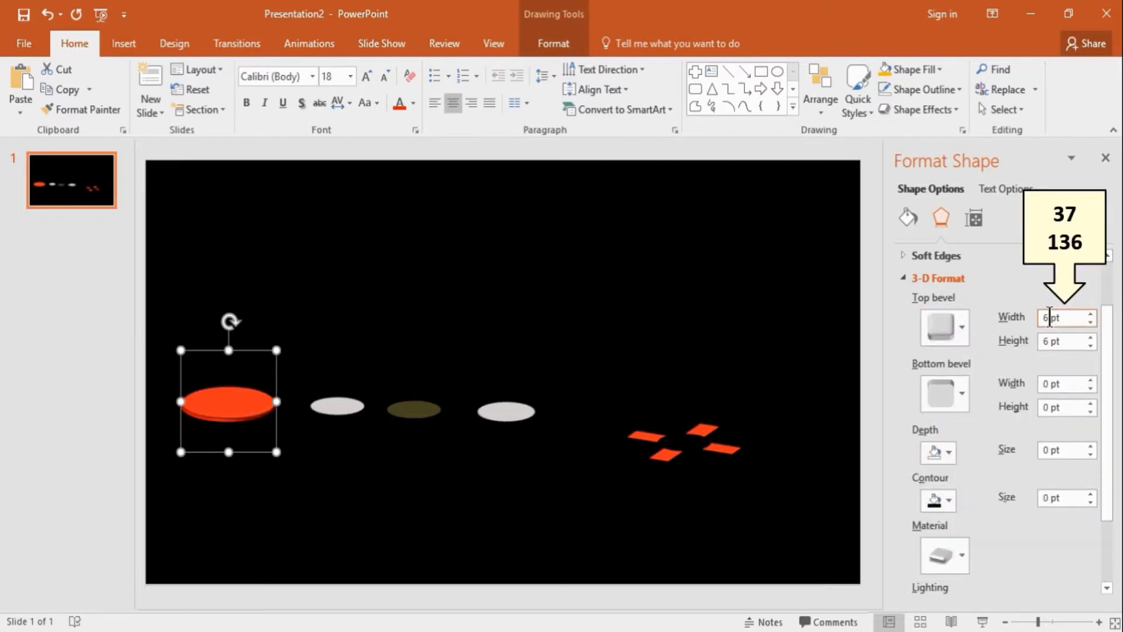
text(37)
key(Tab)
text(136)
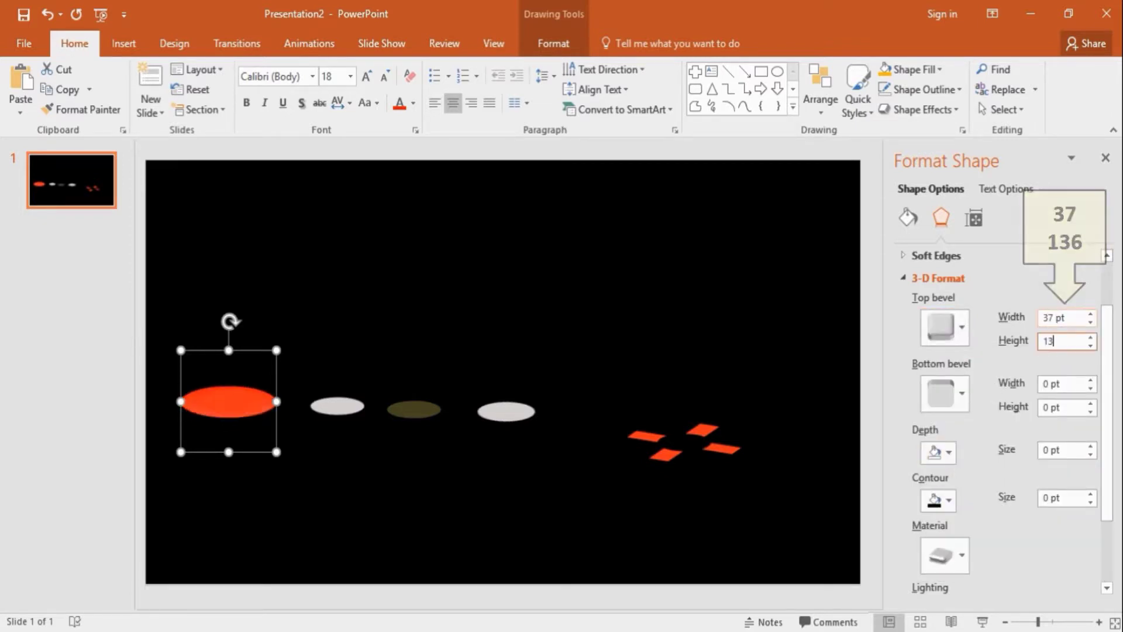
key(Return)
Add a matching 37 × 136 pt bottom bevel and a surface material
click(959, 396)
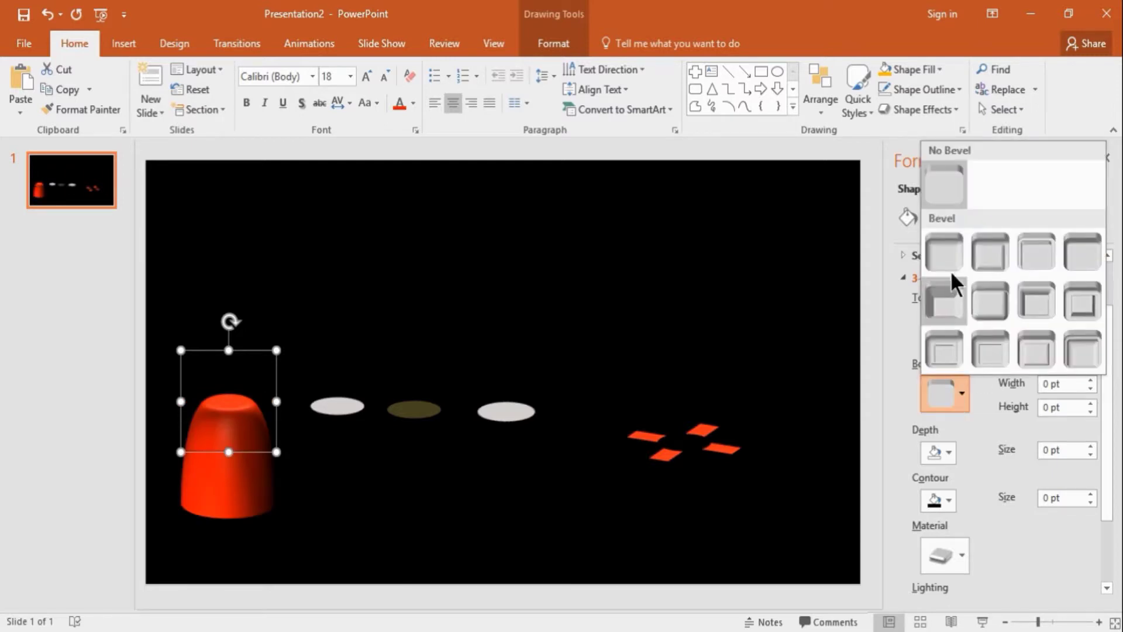
click(951, 260)
click(1049, 383)
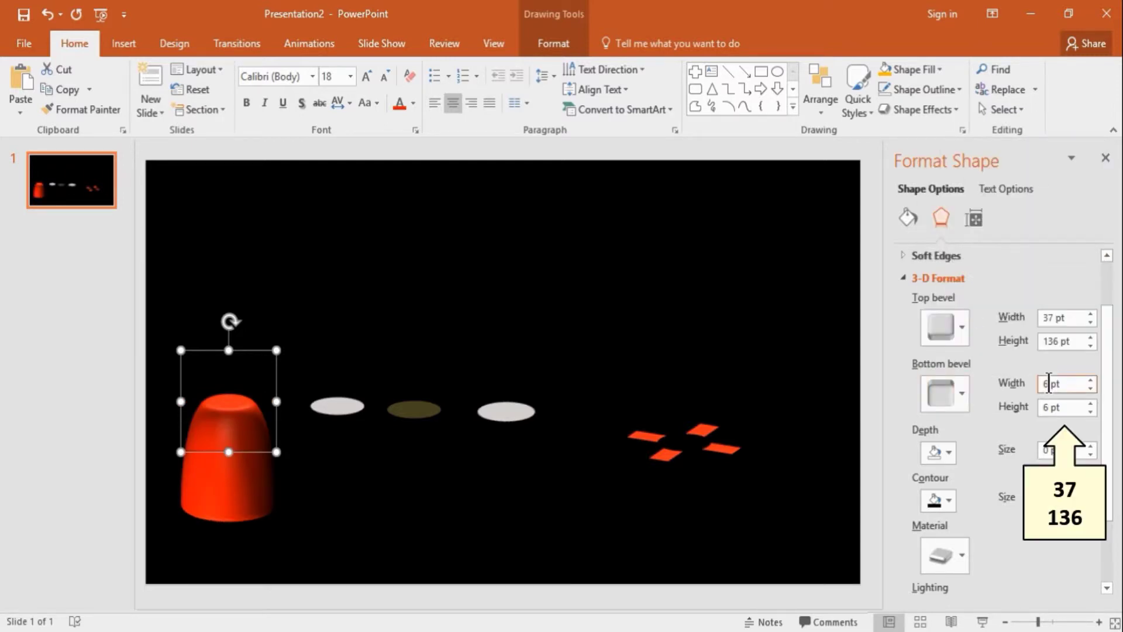
text(37)
key(Tab)
text(136)
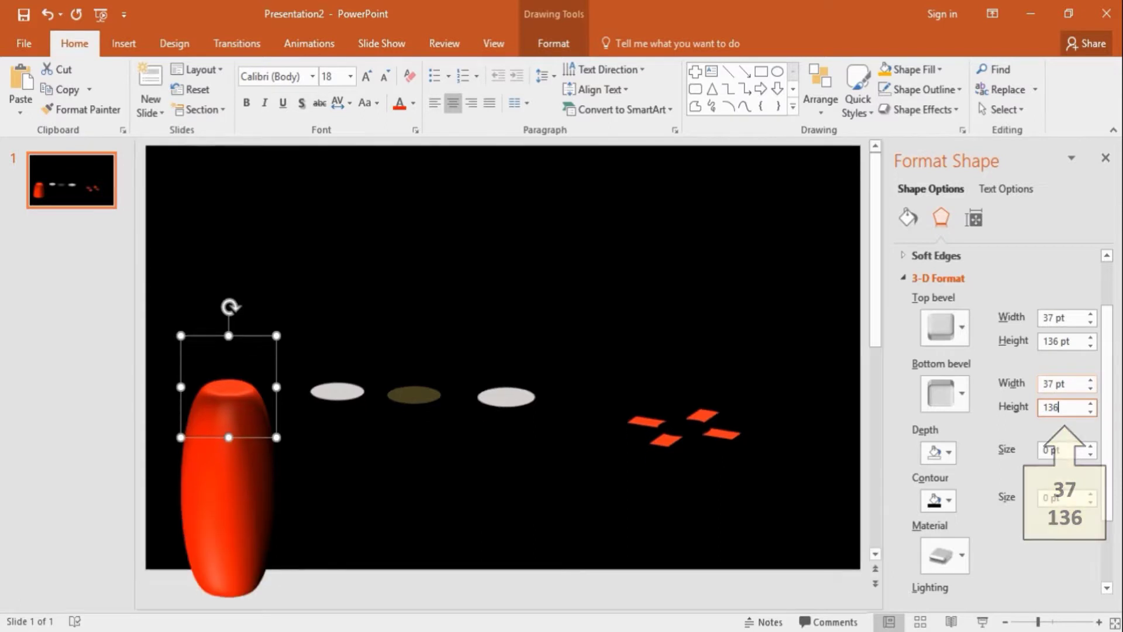
click(953, 562)
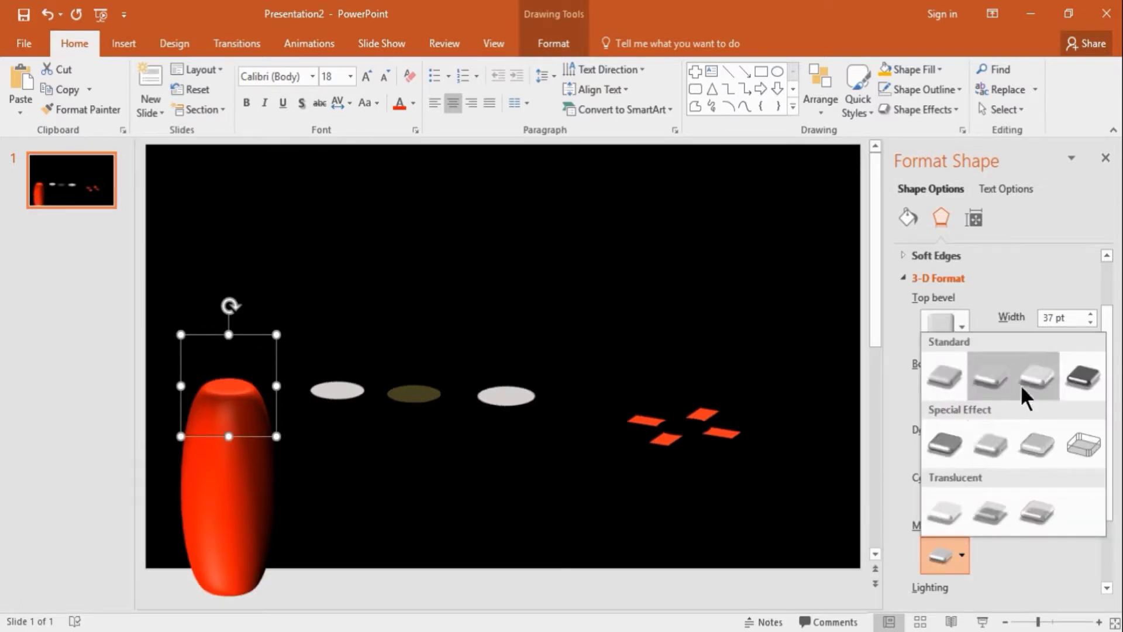
click(1038, 380)
Make the first white ellipse a silver cone with a 36 × 80 pt top bevel and material
click(337, 391)
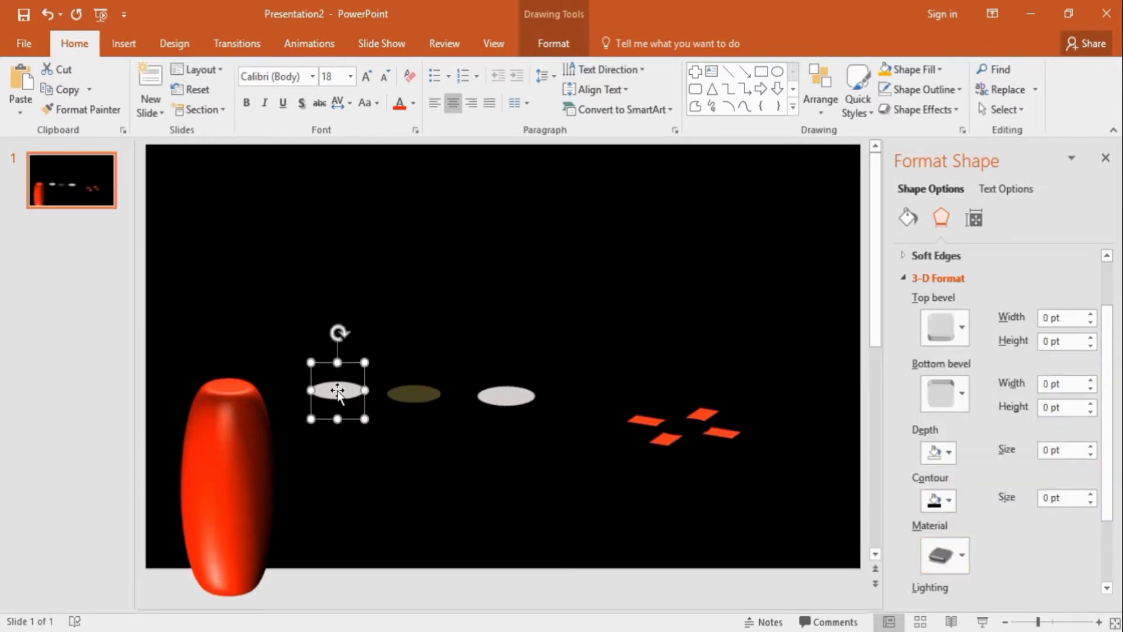
click(931, 326)
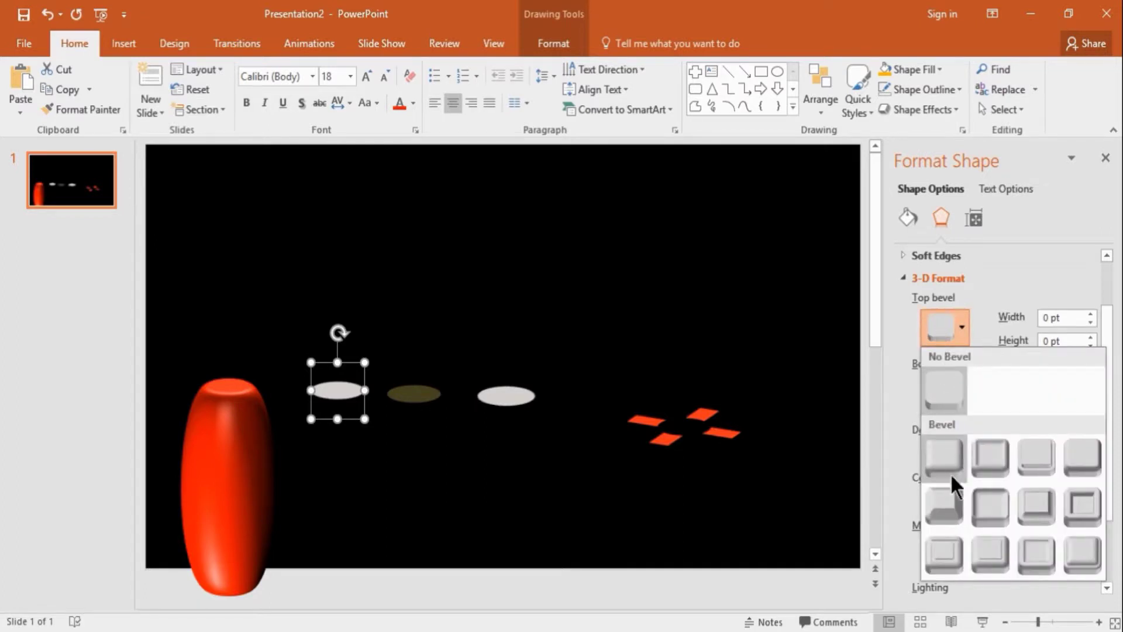
click(949, 497)
click(1046, 318)
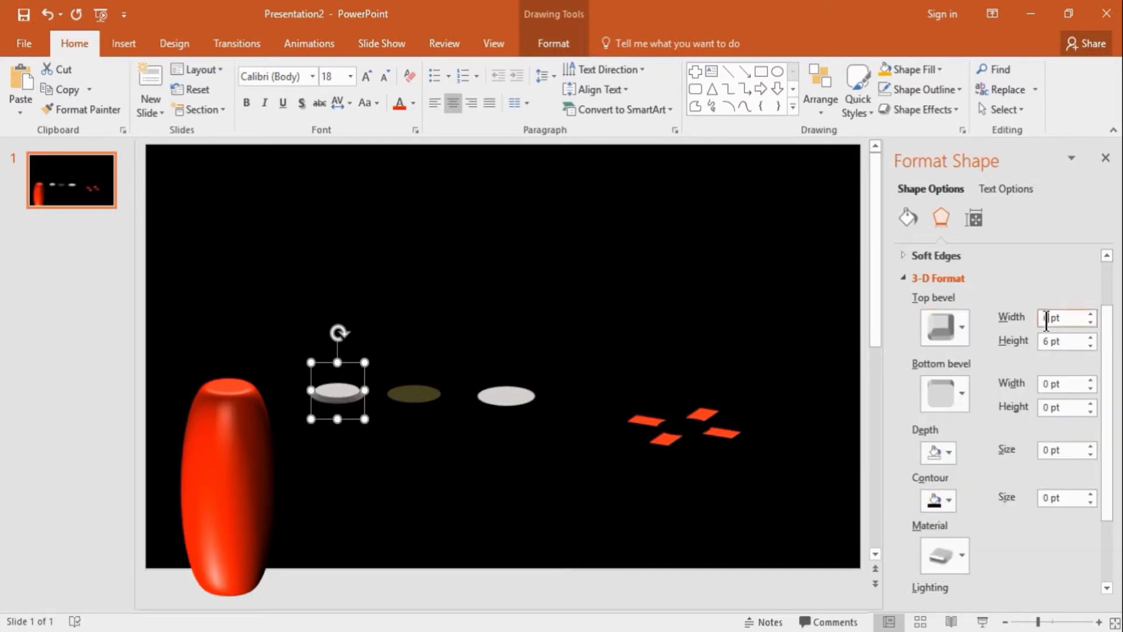
key(BackSpace)
text(36)
key(Tab)
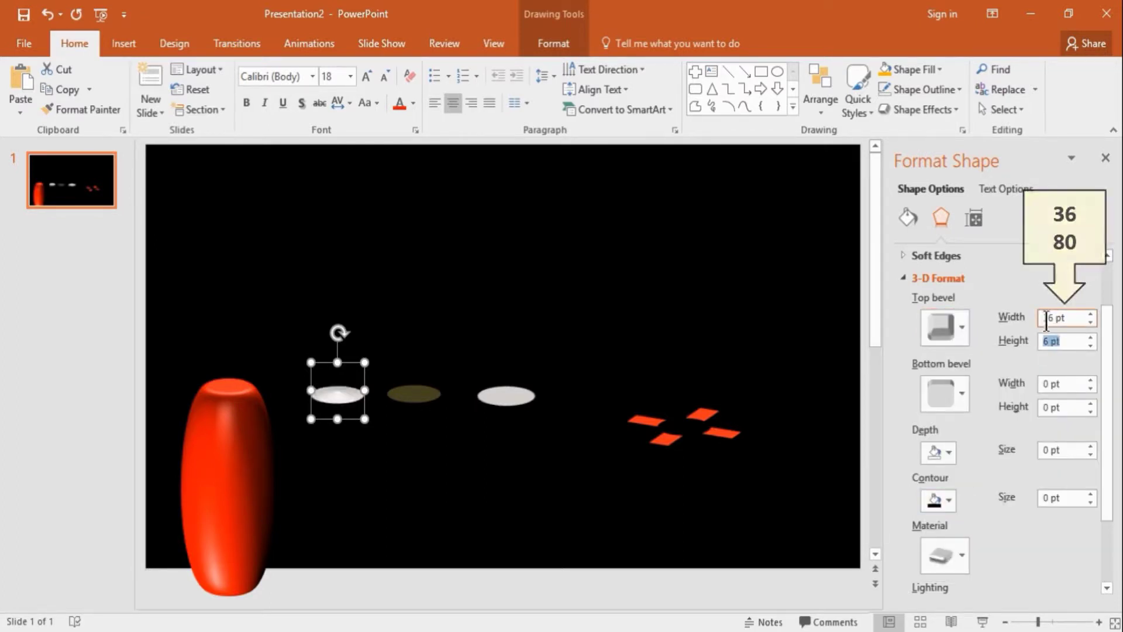
text(80)
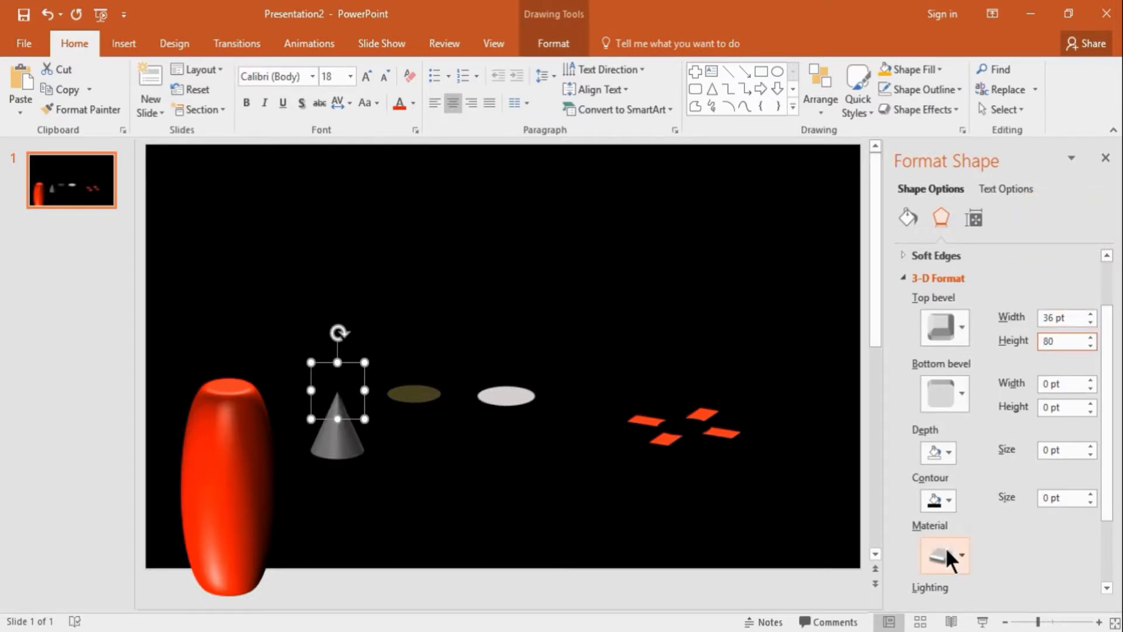
click(951, 554)
click(1082, 375)
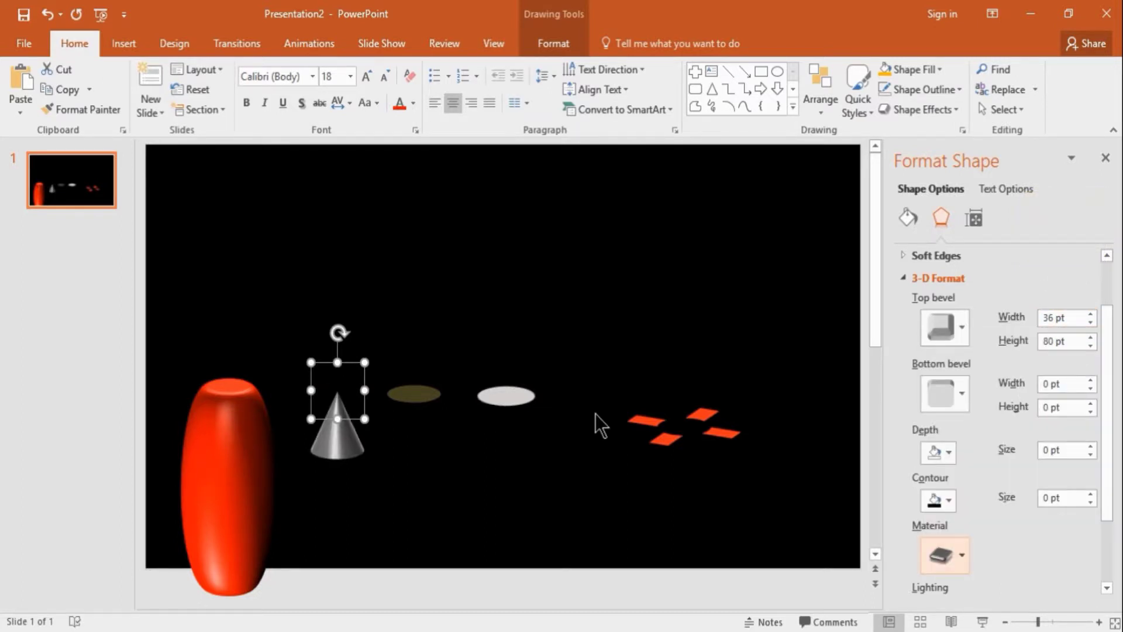
Make the olive ellipse an inverted gold cone with a 35 × 108 pt bottom bevel and material
click(422, 394)
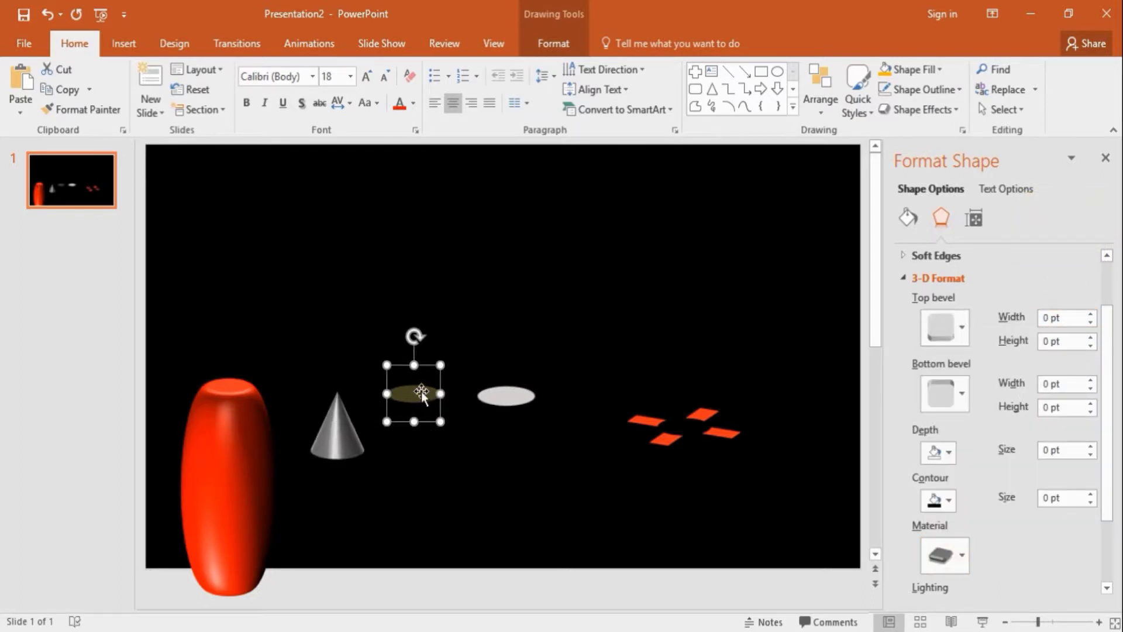
click(934, 387)
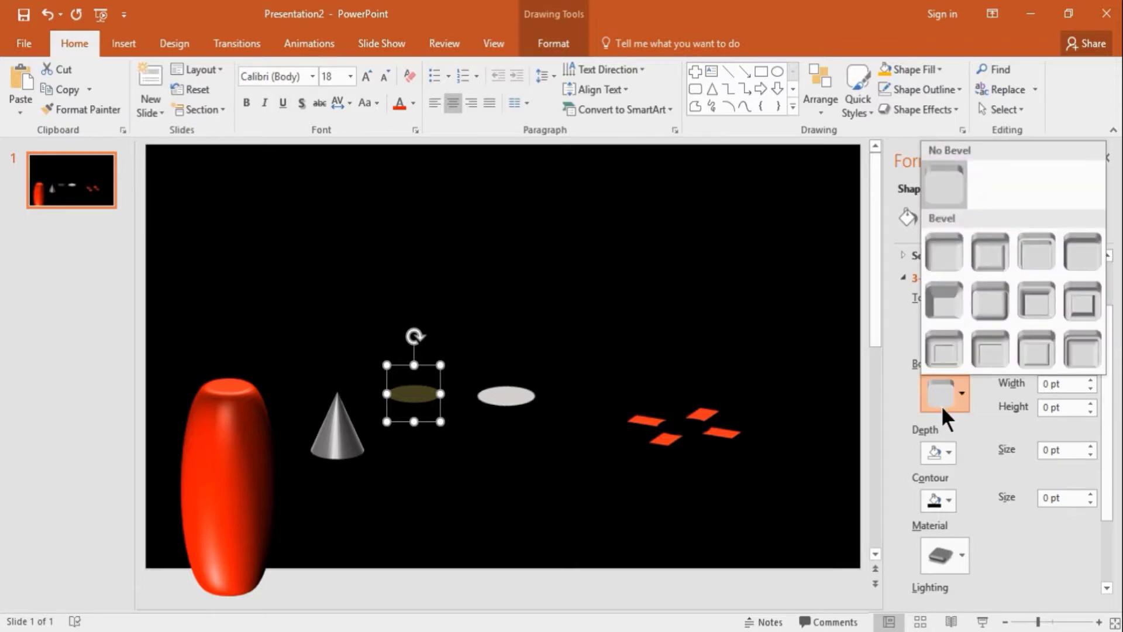
click(945, 299)
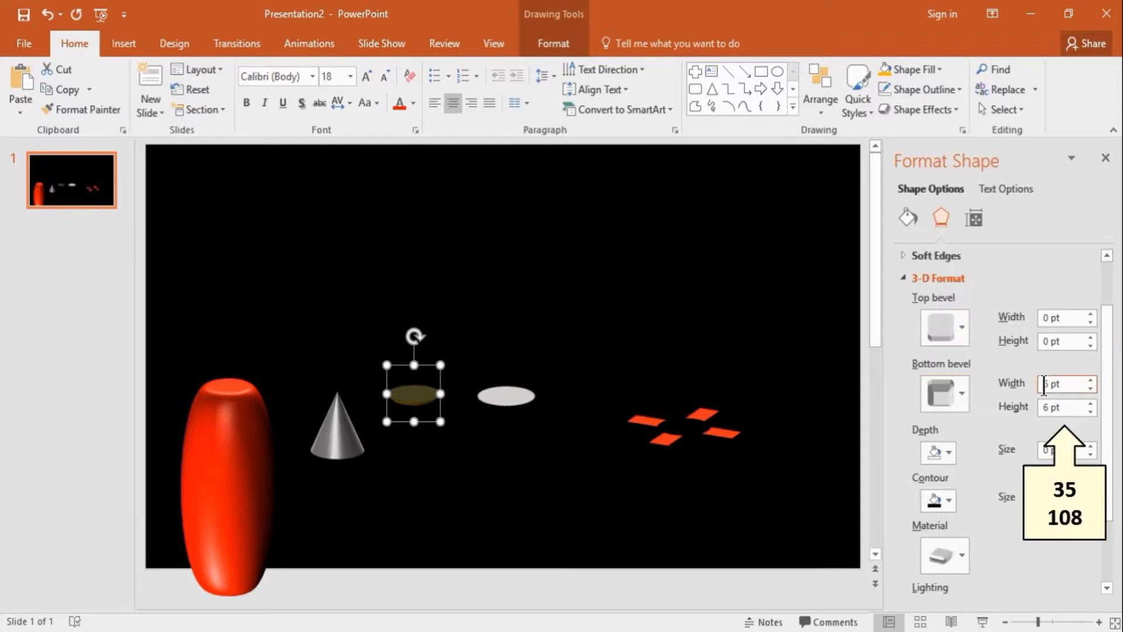
text(35)
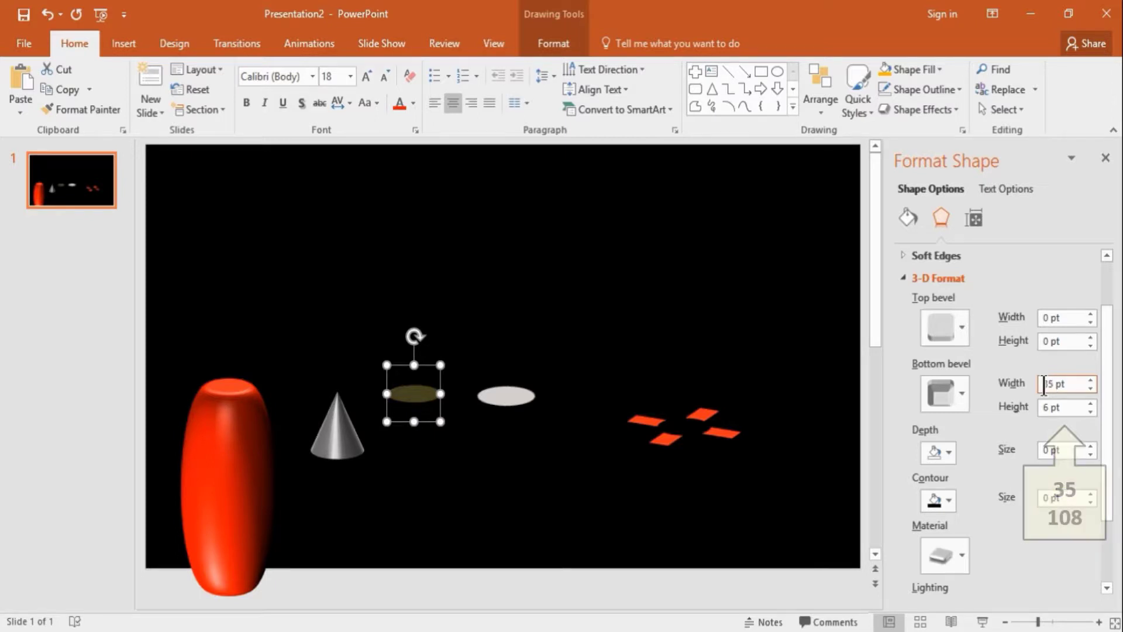
key(Tab)
text(108)
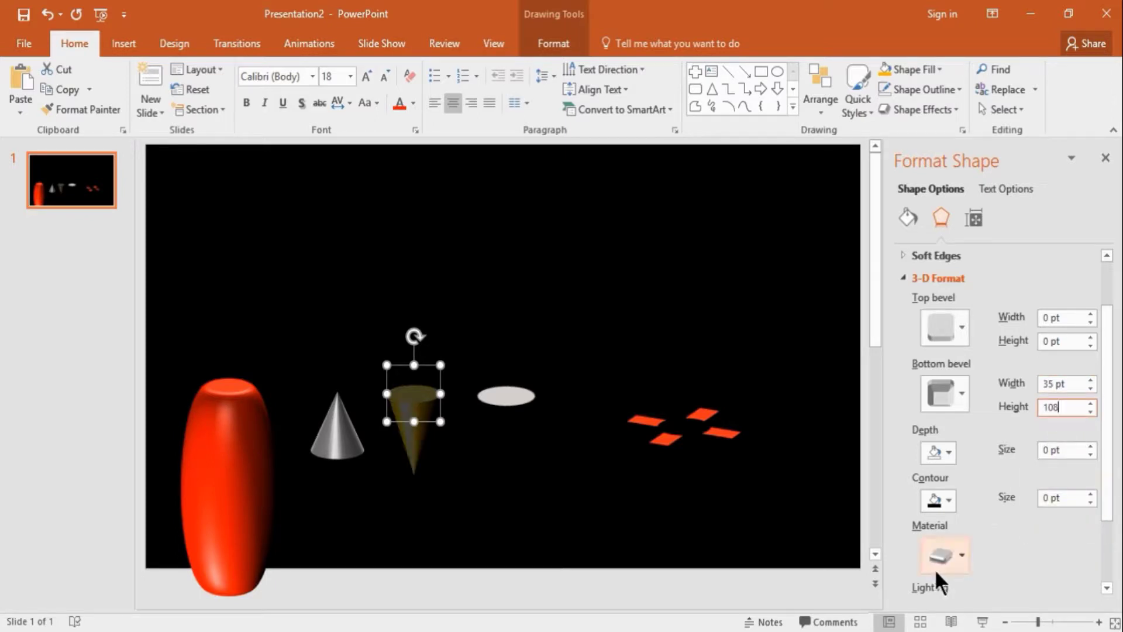
click(944, 553)
click(979, 507)
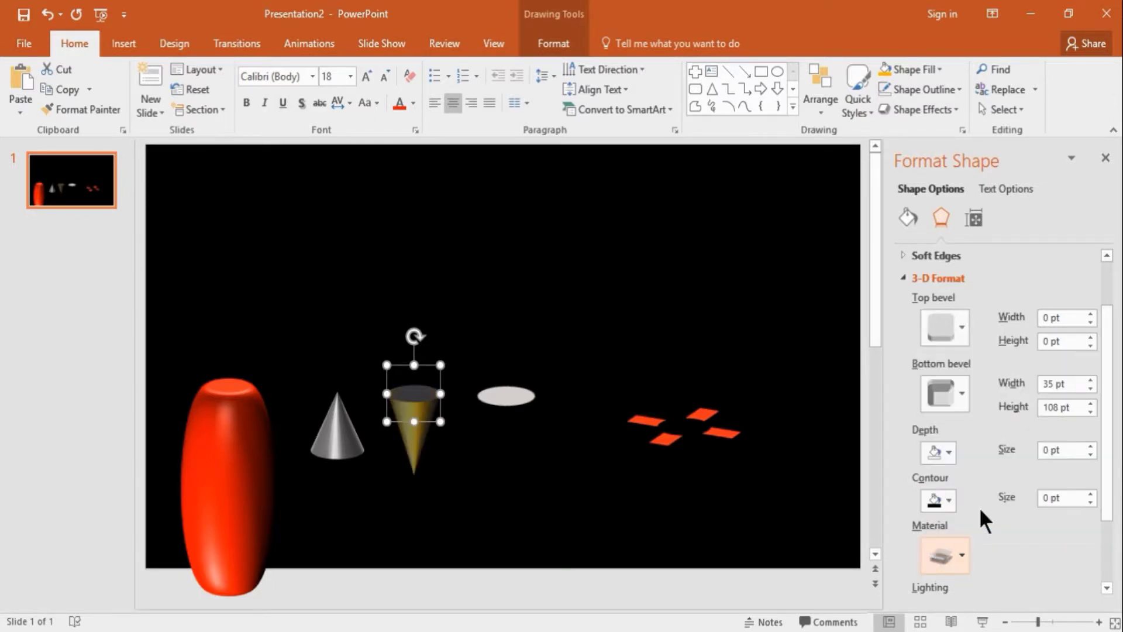
click(502, 400)
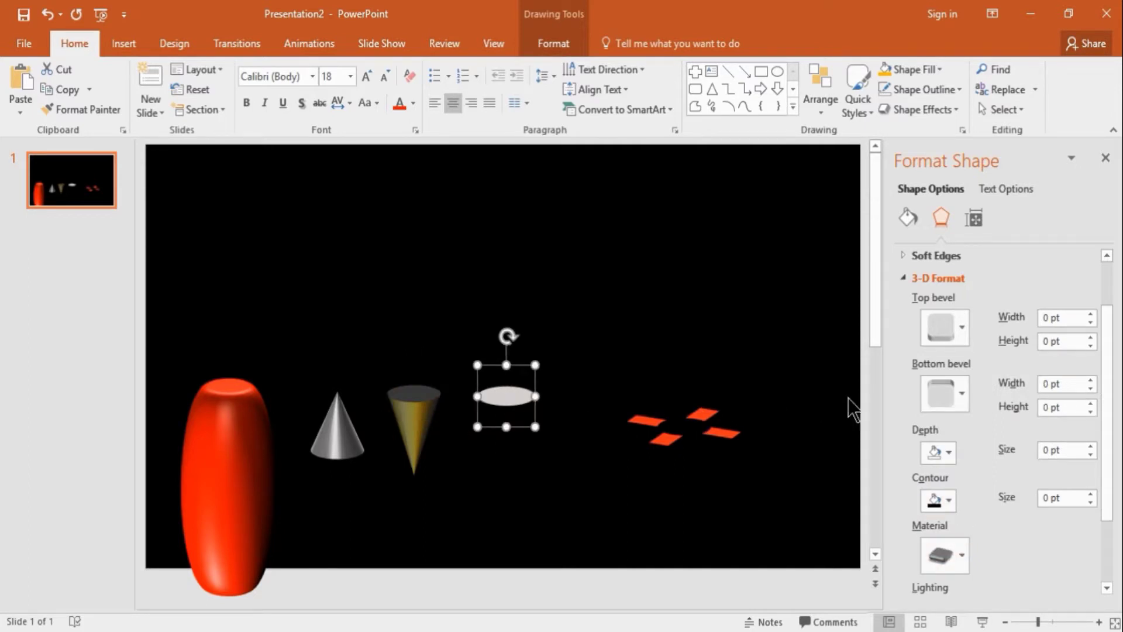
Give the rightmost white ellipse a Cross 20 × 12 pt bottom bevel, 12 pt depth and a material
click(942, 393)
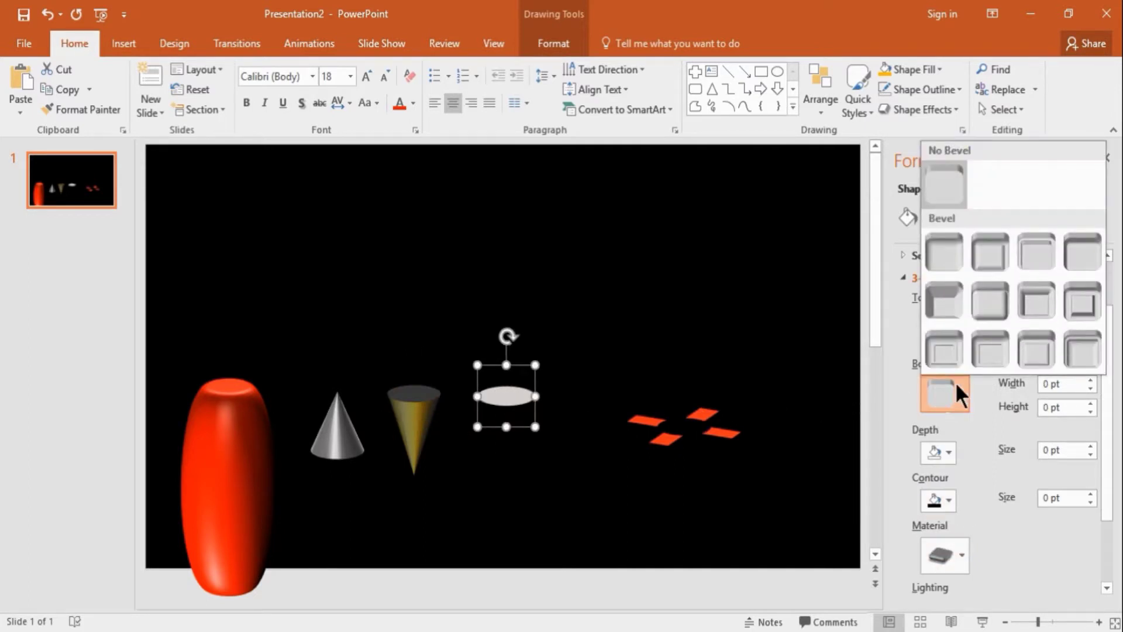
click(1036, 243)
click(1051, 384)
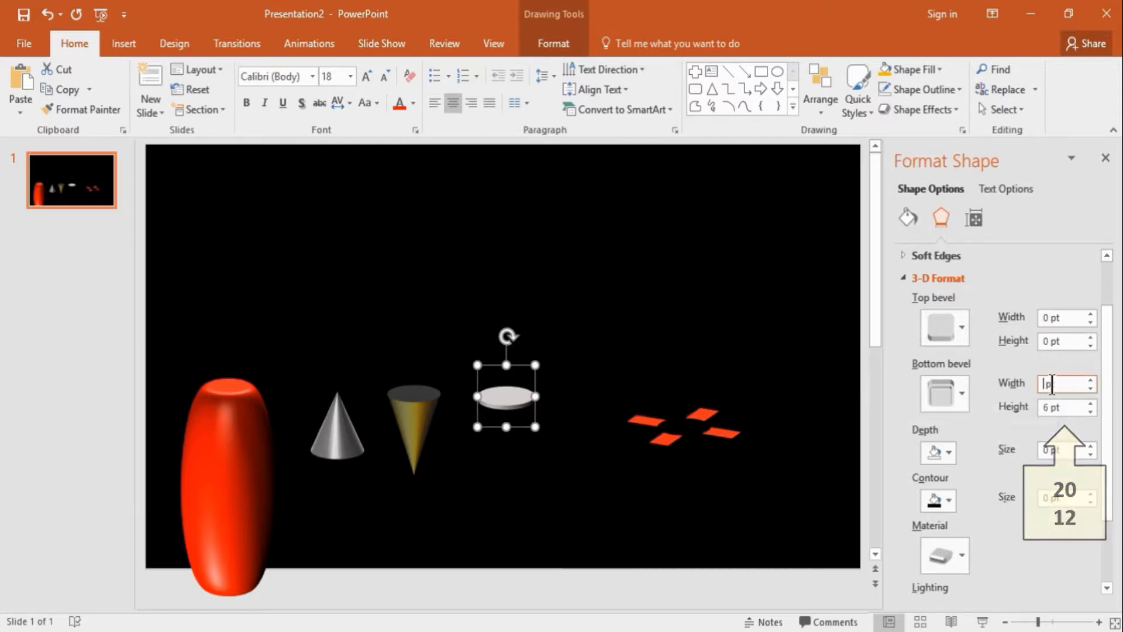
text(20)
key(Tab)
text(12)
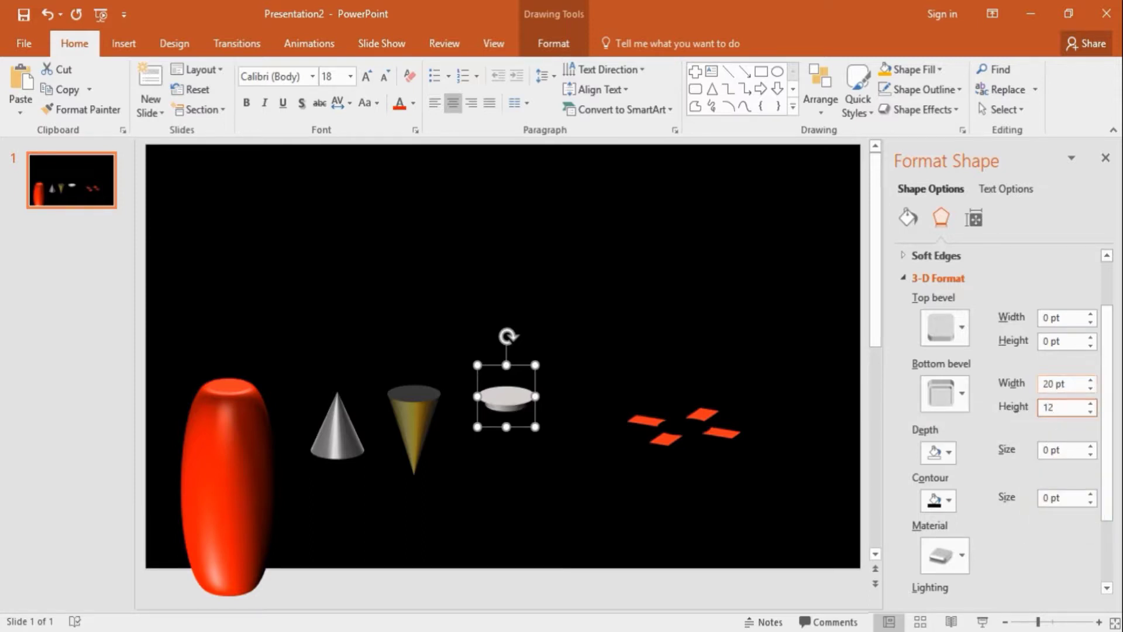
key(Tab)
key(Tab)
text(12)
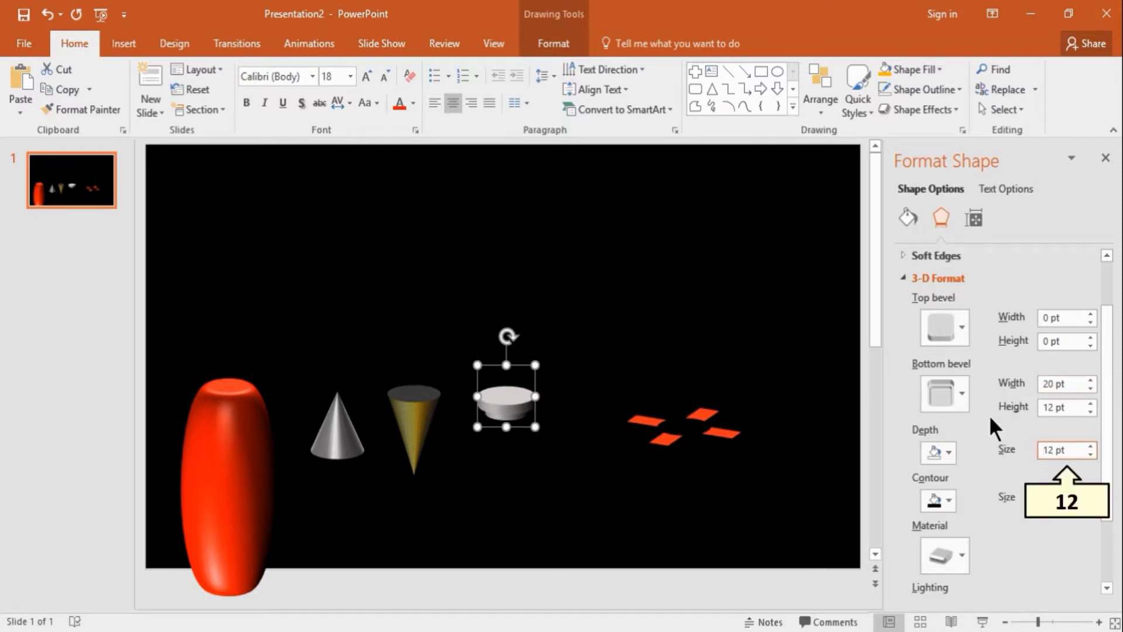
click(956, 555)
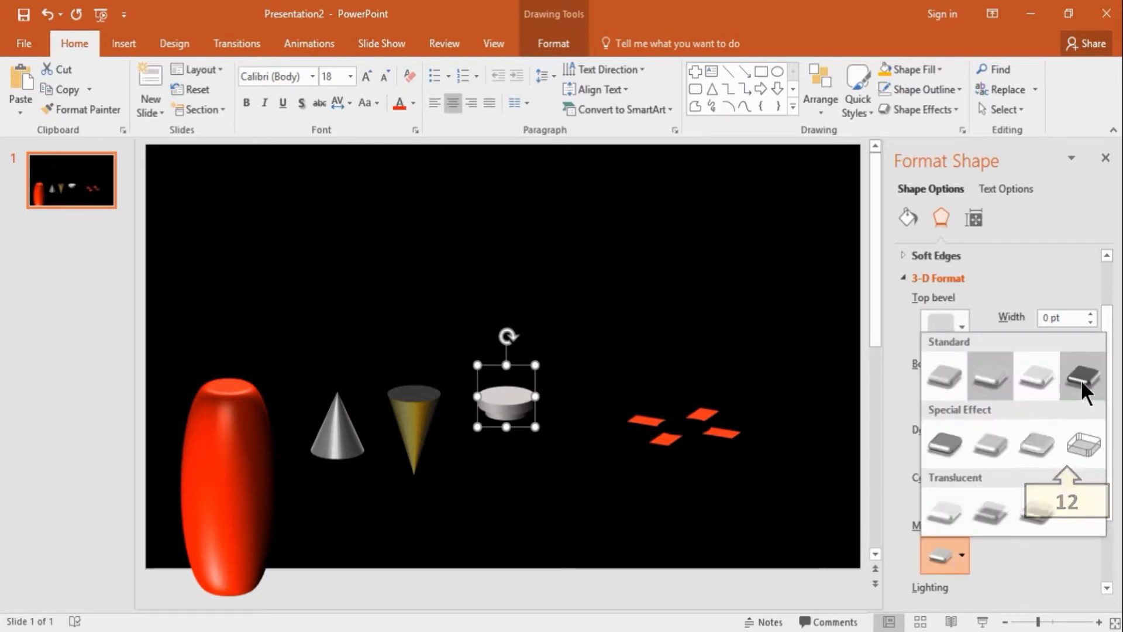
click(1079, 379)
Give the red cross pieces a top bevel 16 pt wide and 100 pt high
click(675, 437)
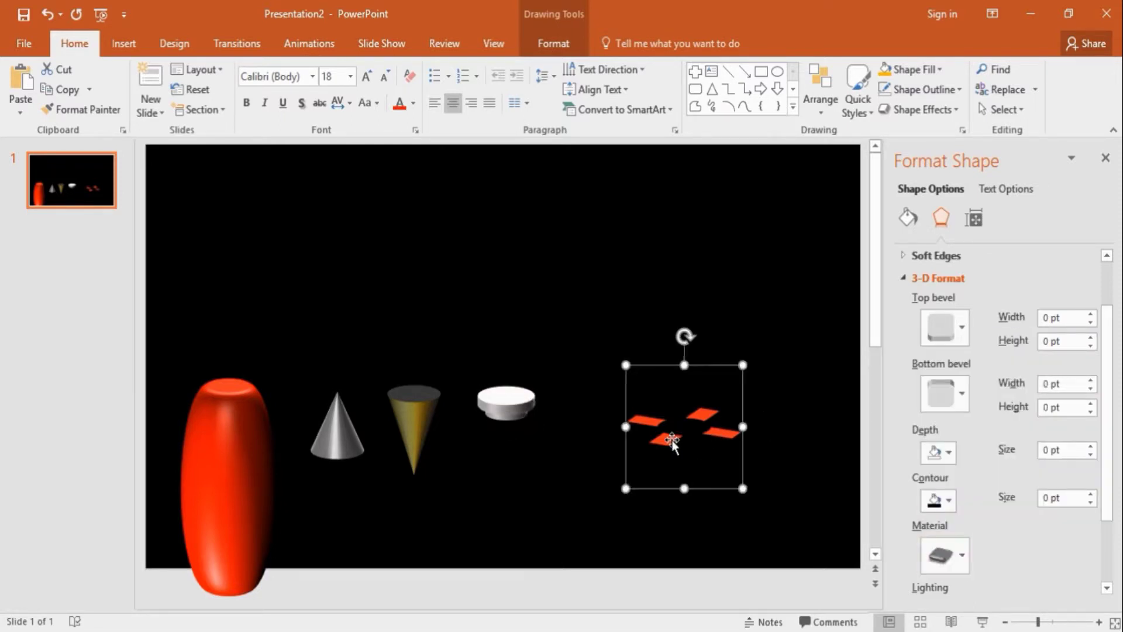
click(941, 327)
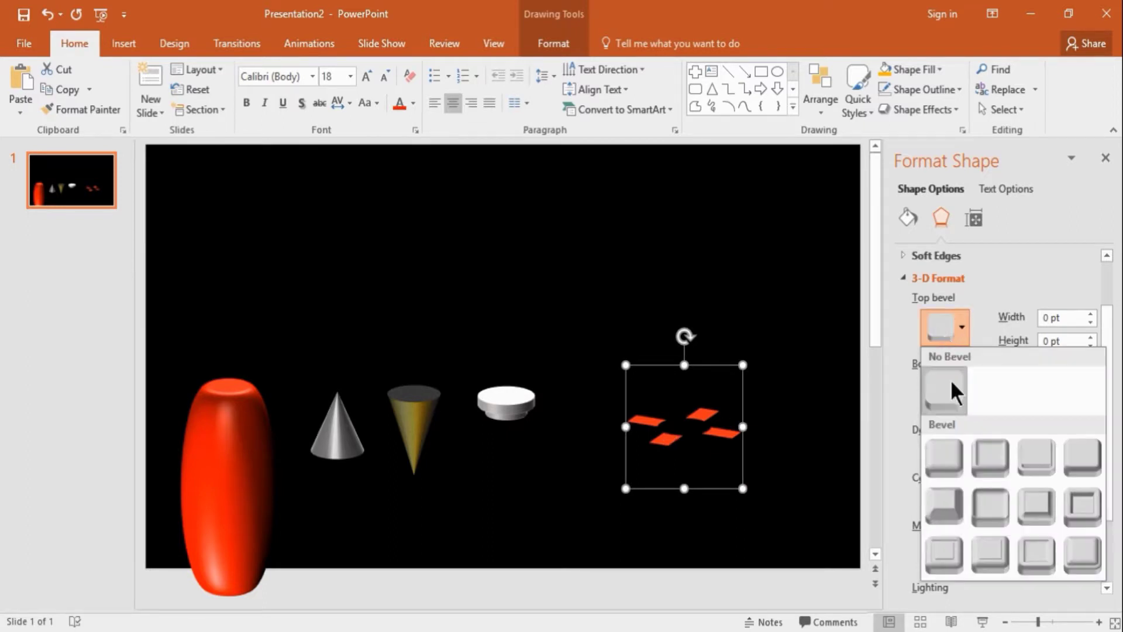
click(947, 439)
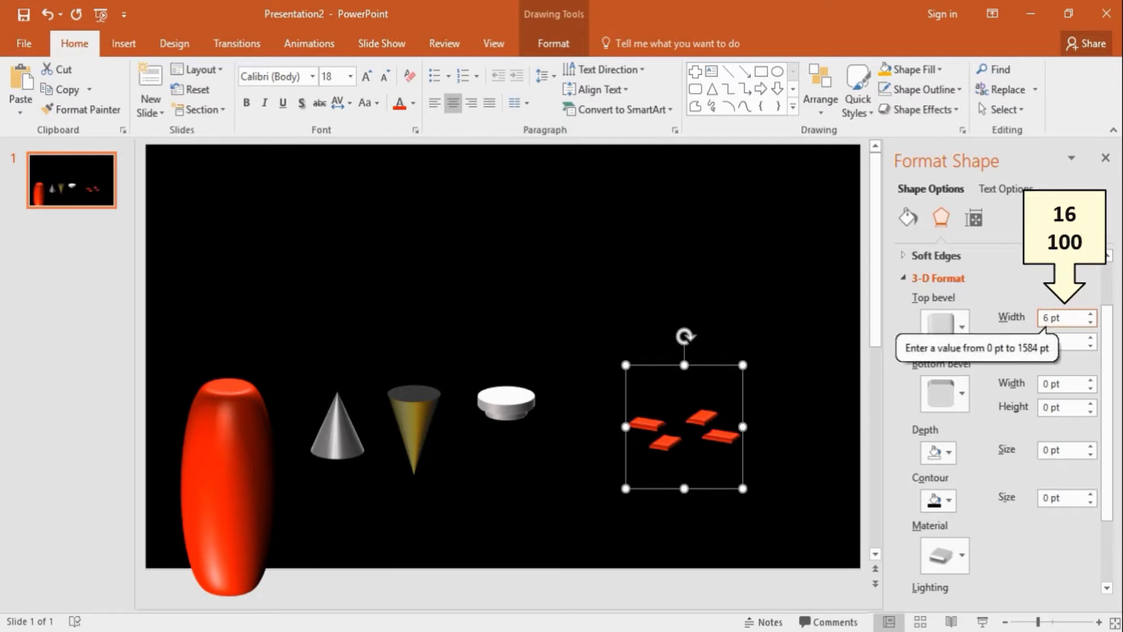
double_click(1048, 319)
text(16)
key(Tab)
text(100)
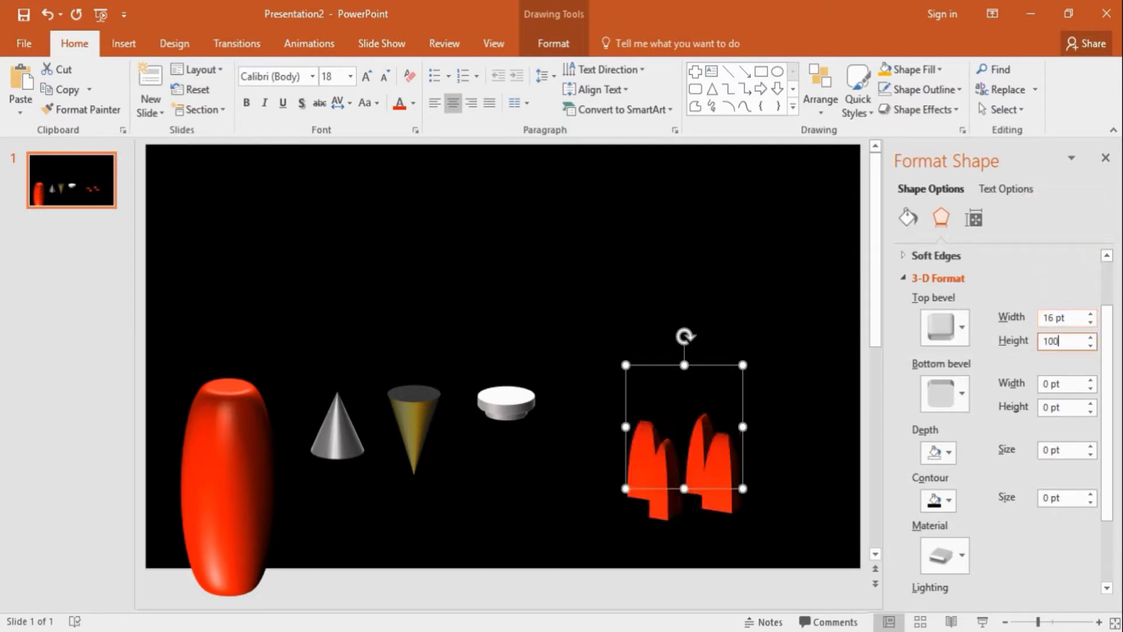
Add a bottom bevel preset sized 8 pt wide by 60 pt high
click(944, 393)
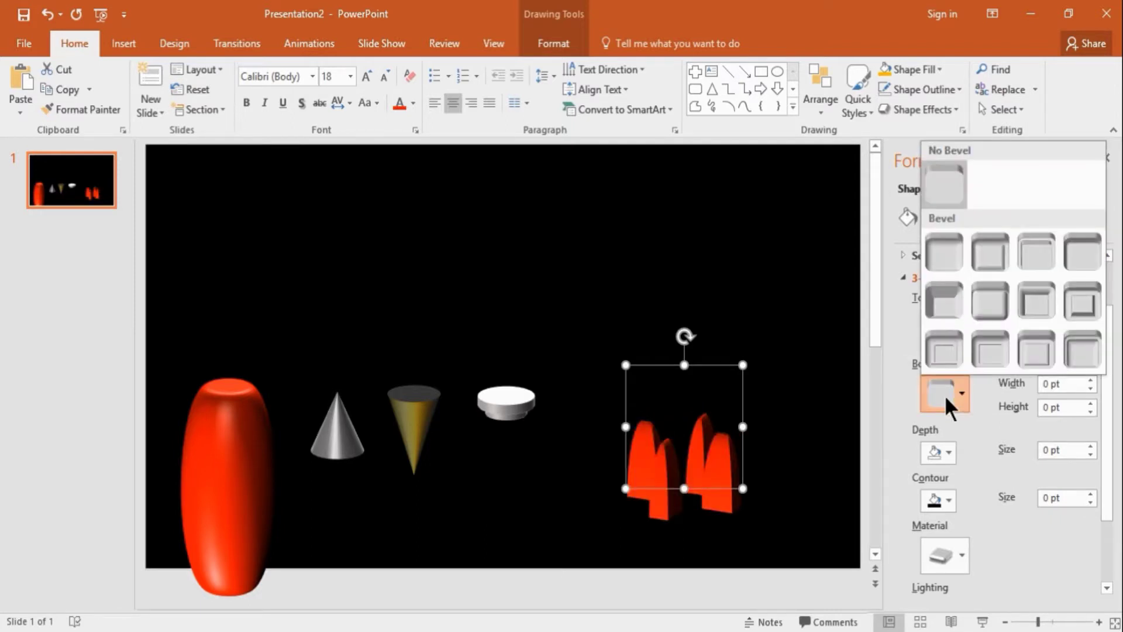
click(950, 310)
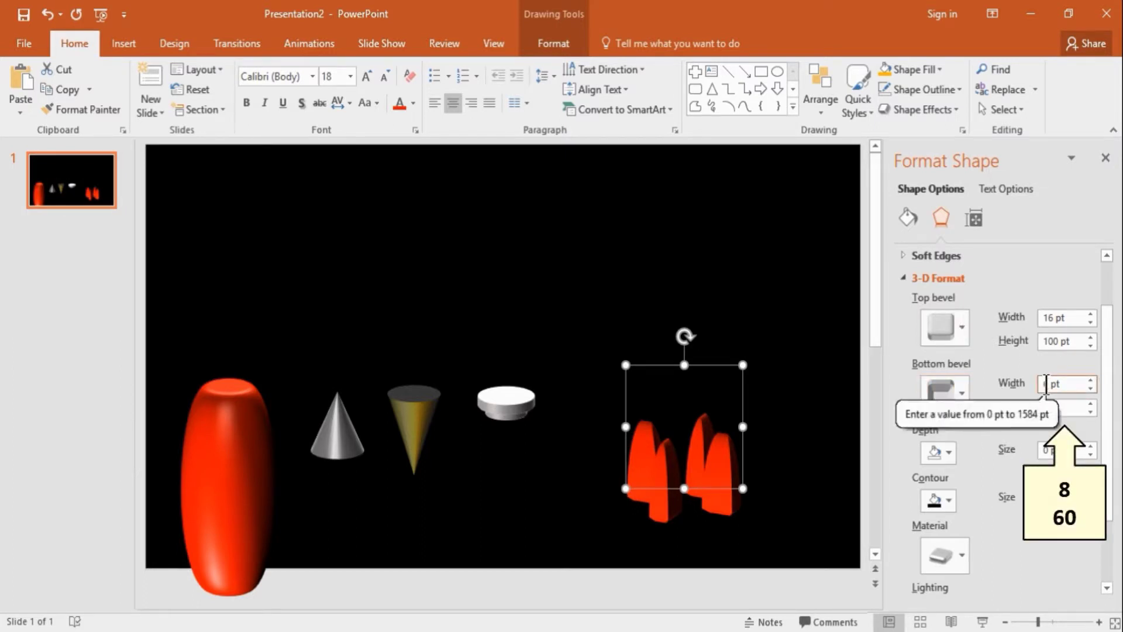
text(8)
key(Tab)
text(60)
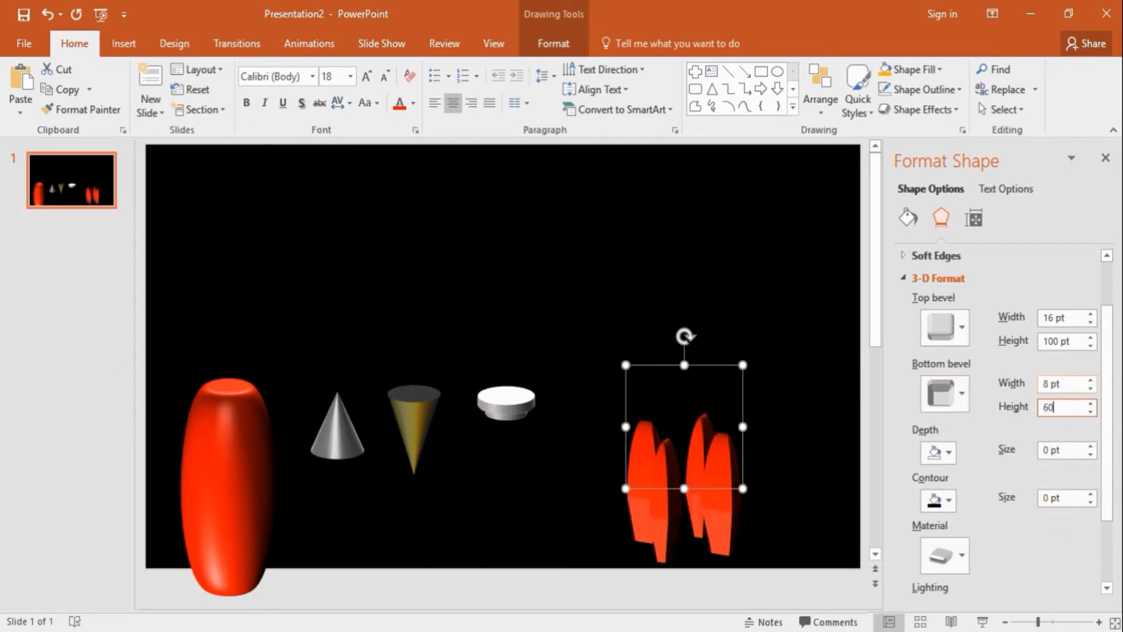
Apply a Standard surface material to the fins and deselect them
click(956, 544)
click(1033, 380)
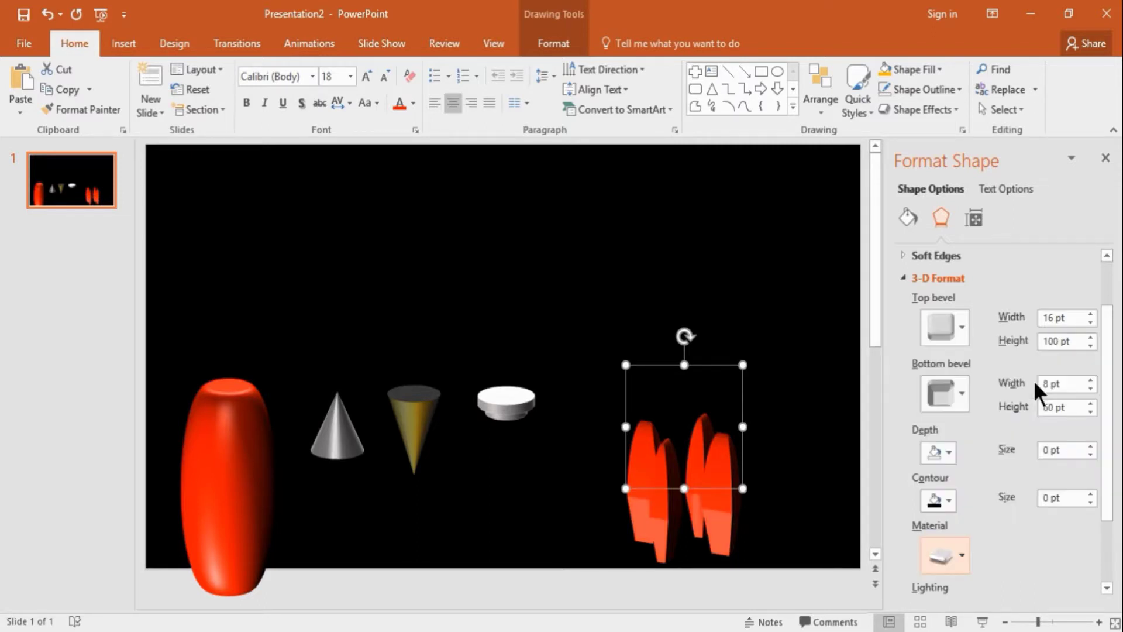
click(800, 453)
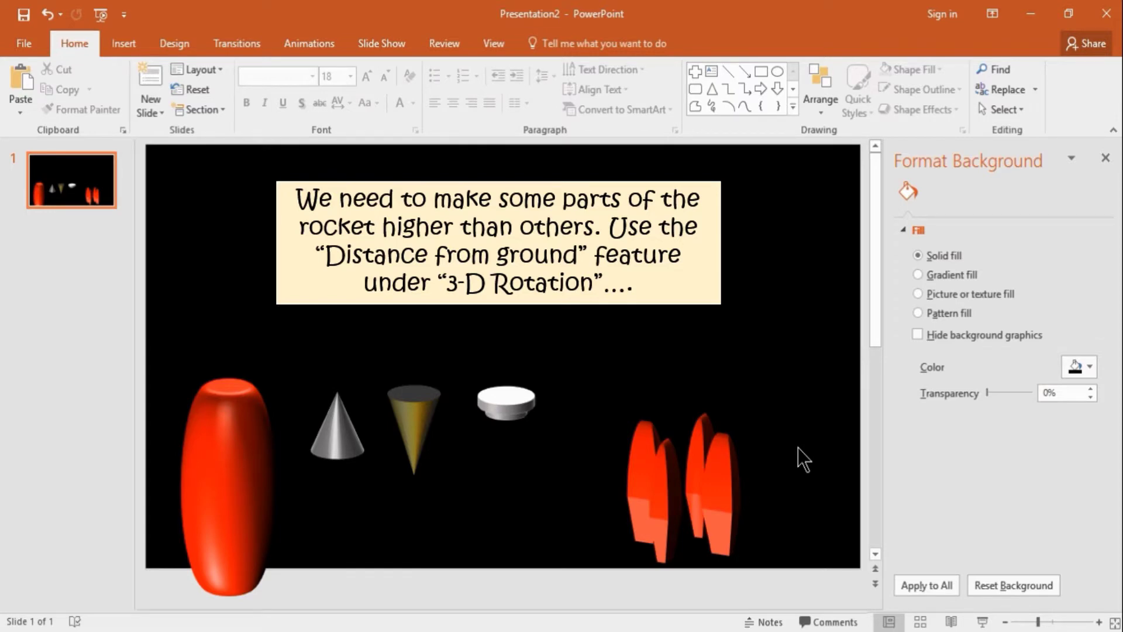
In 3-D Rotation, set the red body's distance from ground to 268 pt and the cone's to 346 pt
click(247, 473)
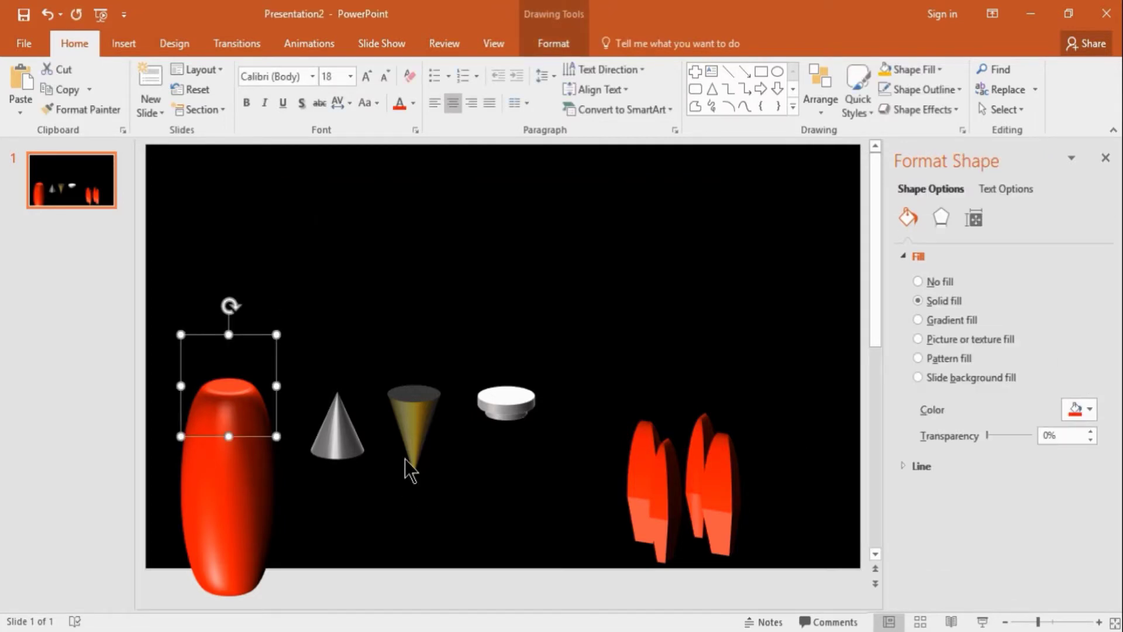
click(941, 217)
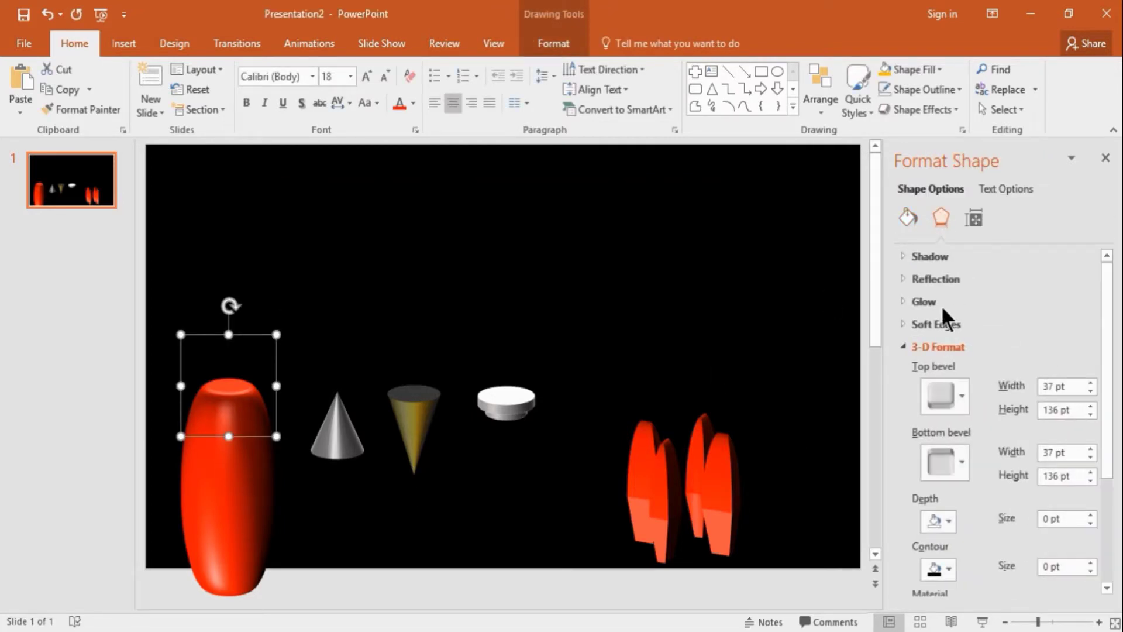
click(943, 347)
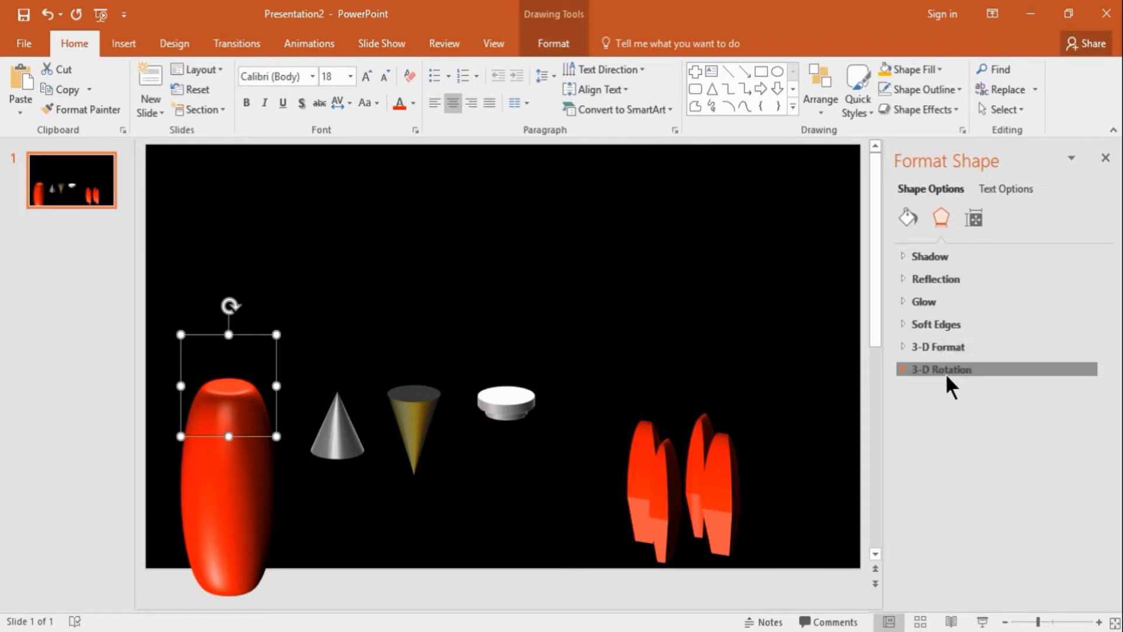
click(945, 370)
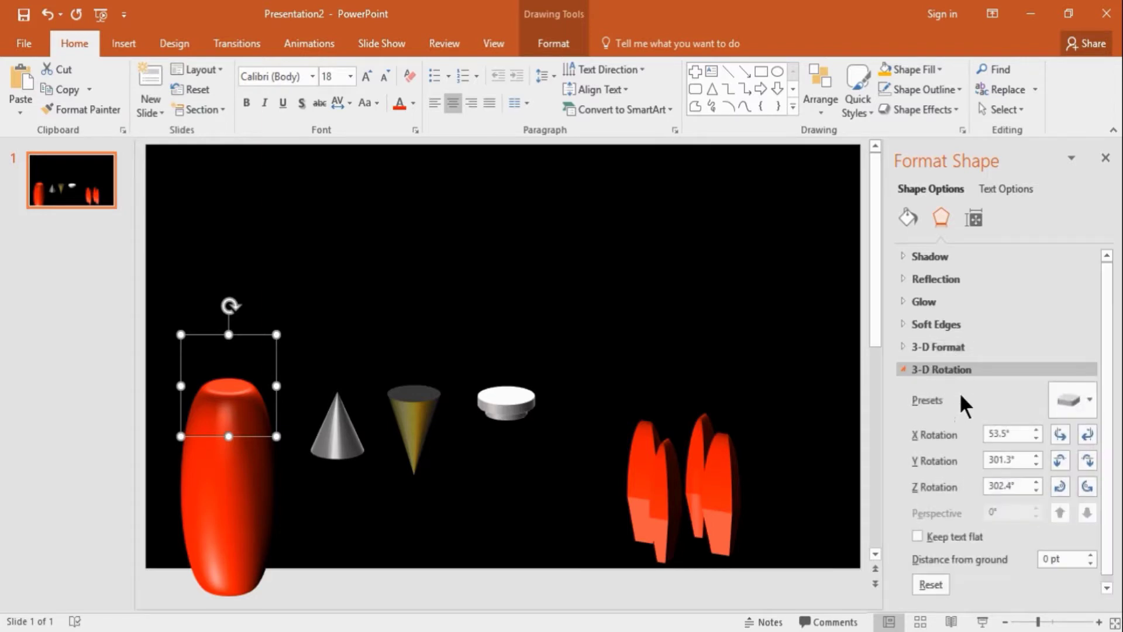
double_click(1047, 557)
text(268)
key(Return)
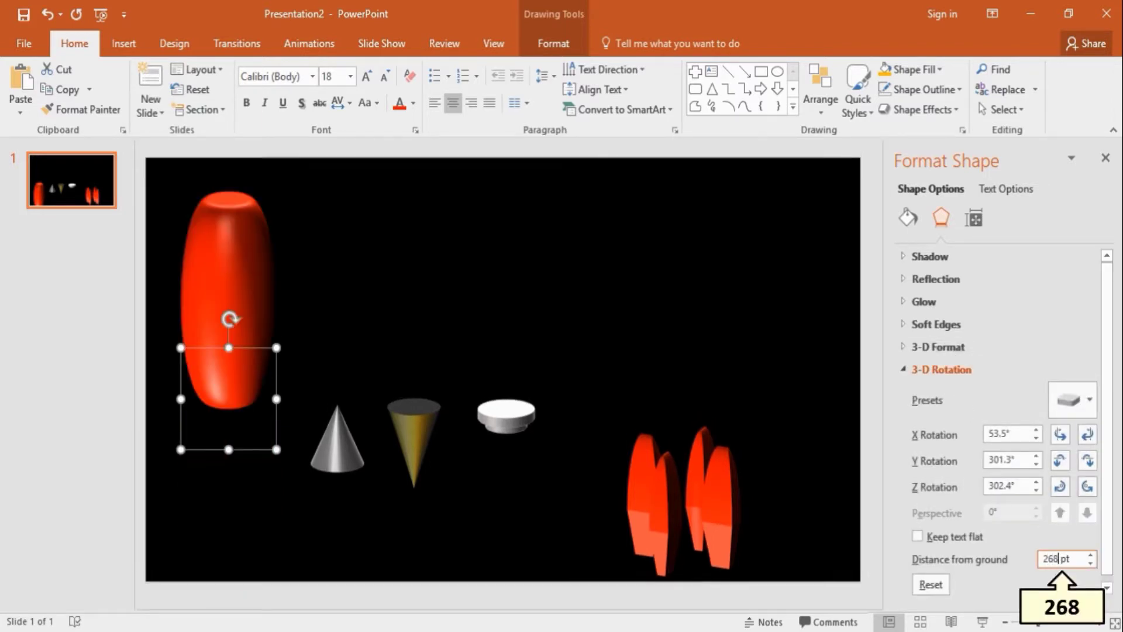
click(339, 459)
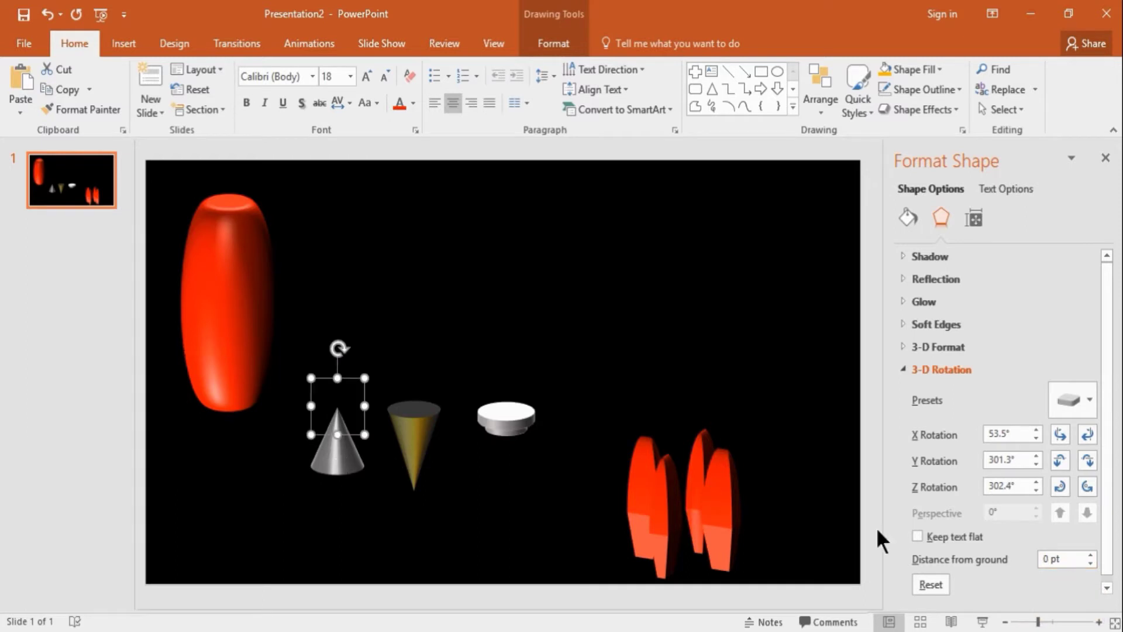
double_click(1045, 558)
text(346)
key(Return)
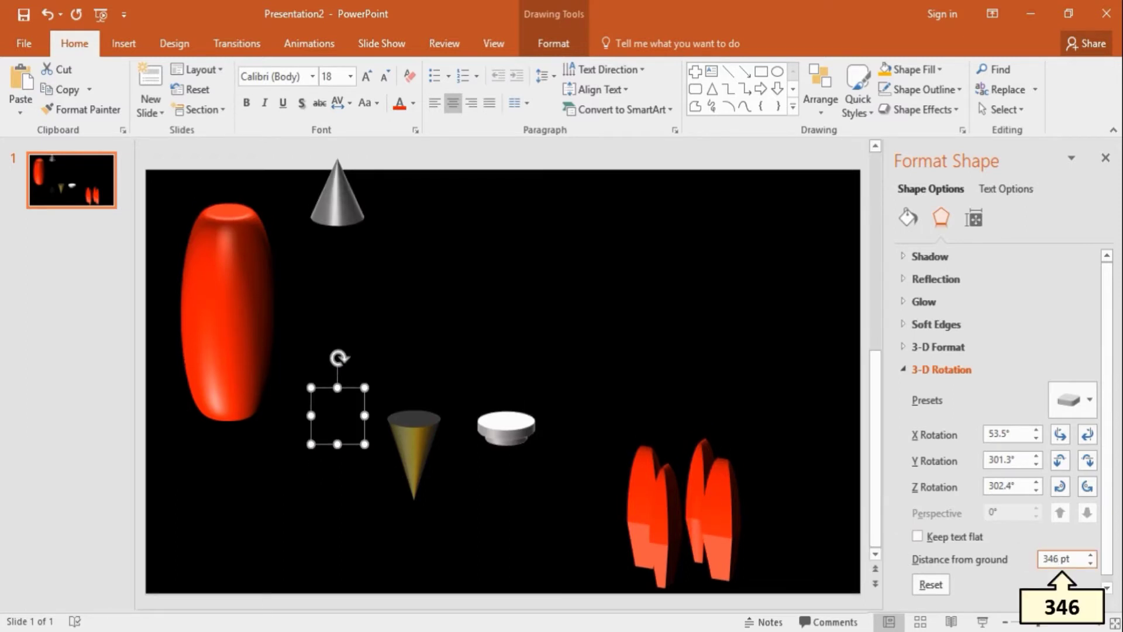
Set the white disc's distance from ground to 4 pt and the red fin group's to 133 pt
click(511, 429)
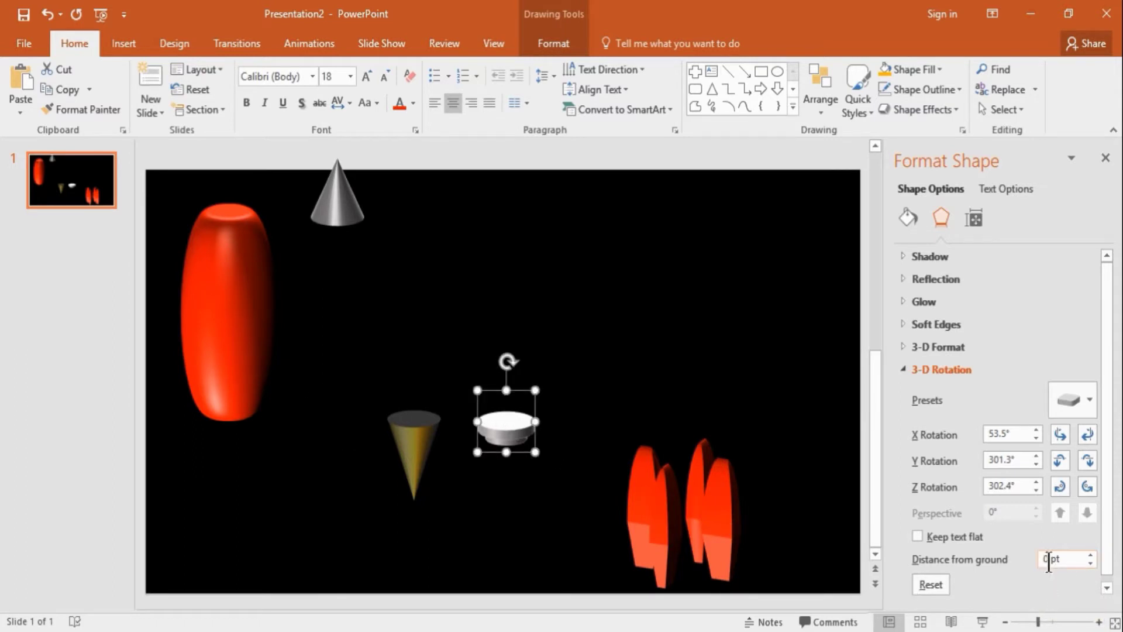
text(4)
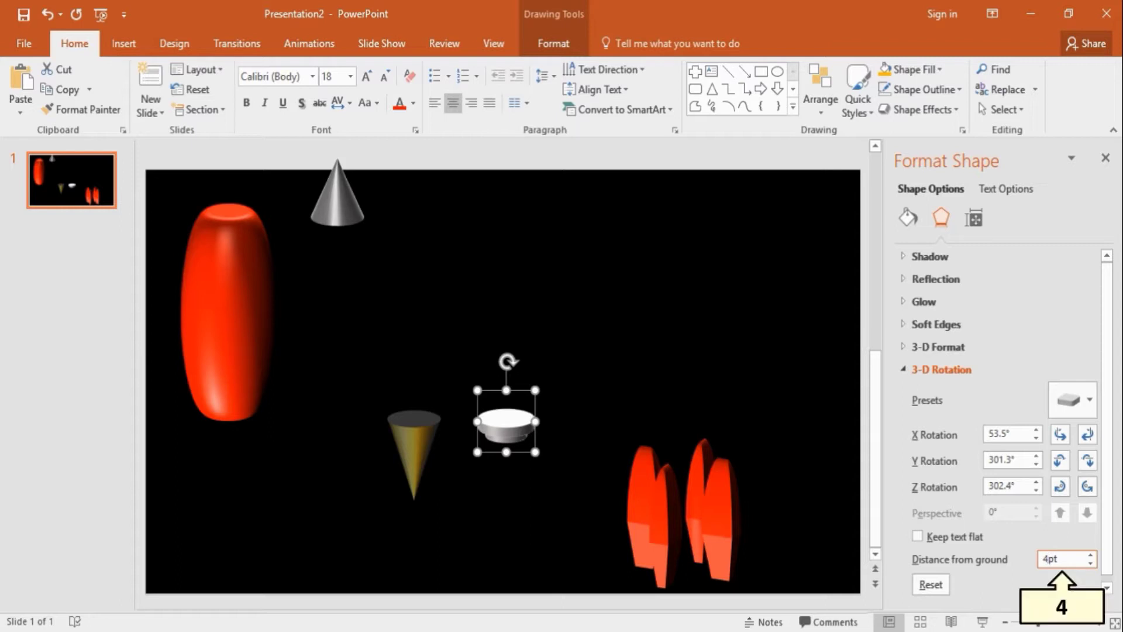
click(657, 520)
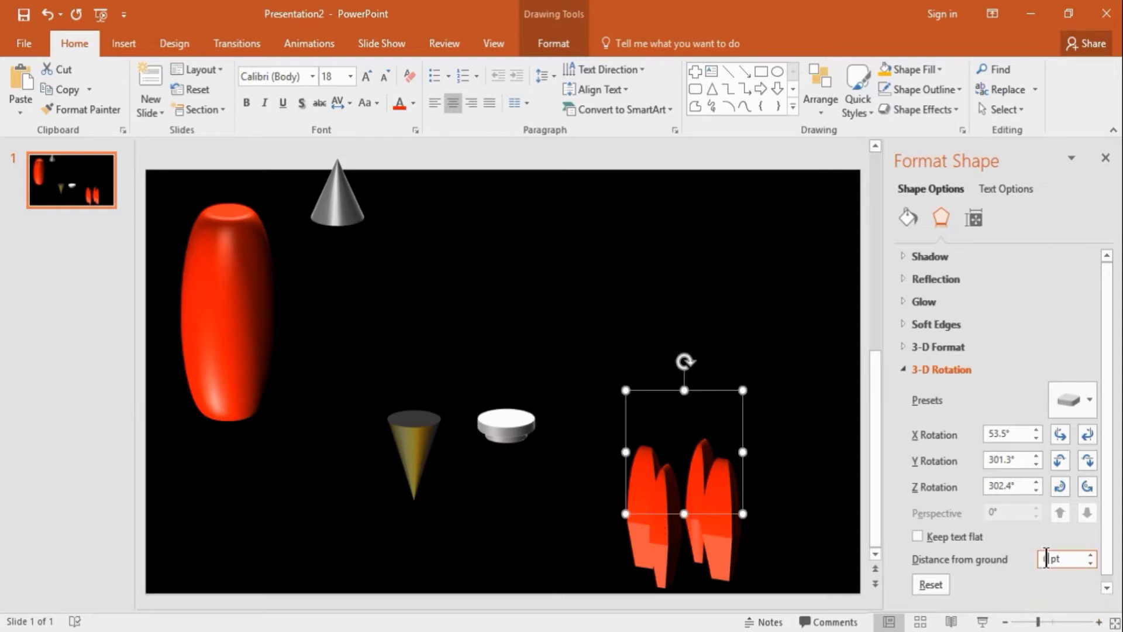
text(133)
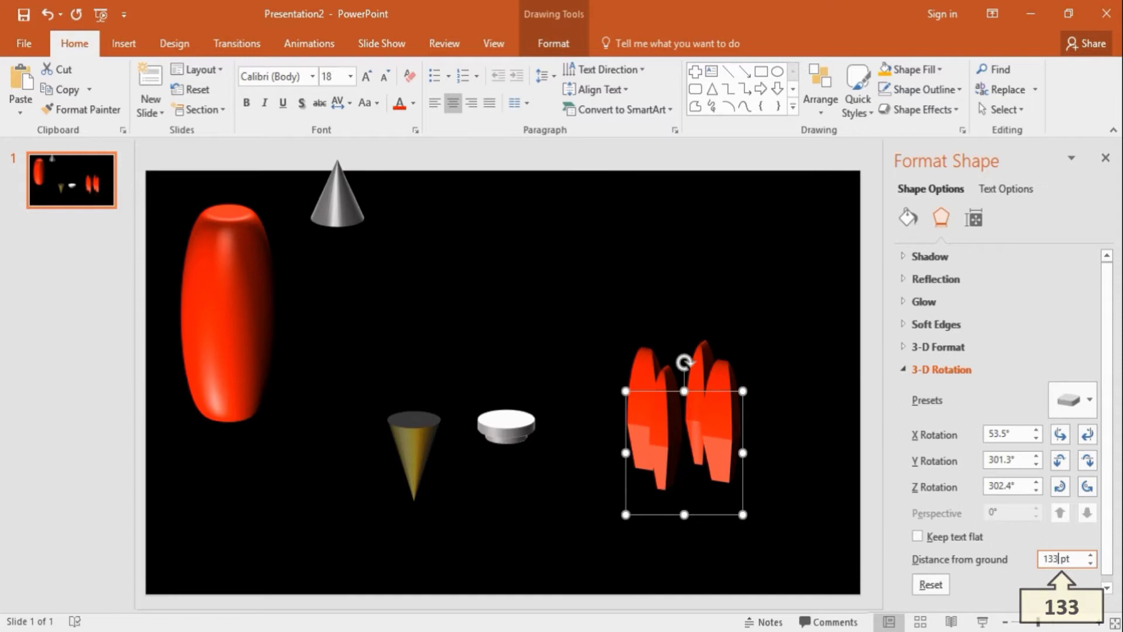
click(826, 517)
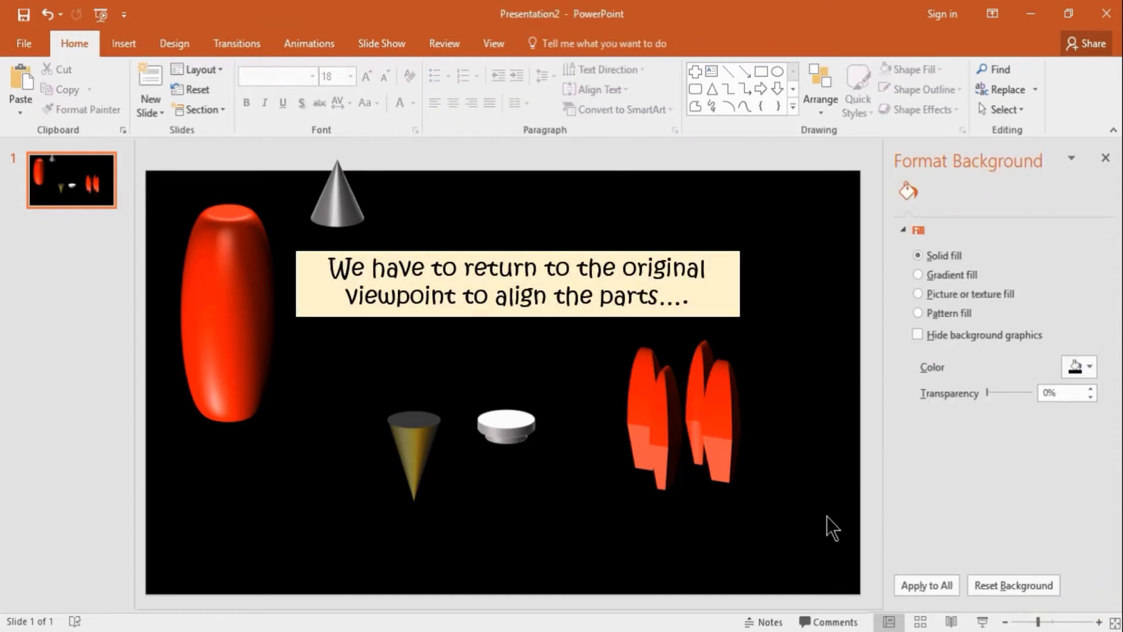
Select all slide objects and apply the No Rotation 3-D preset
click(1010, 110)
click(1011, 129)
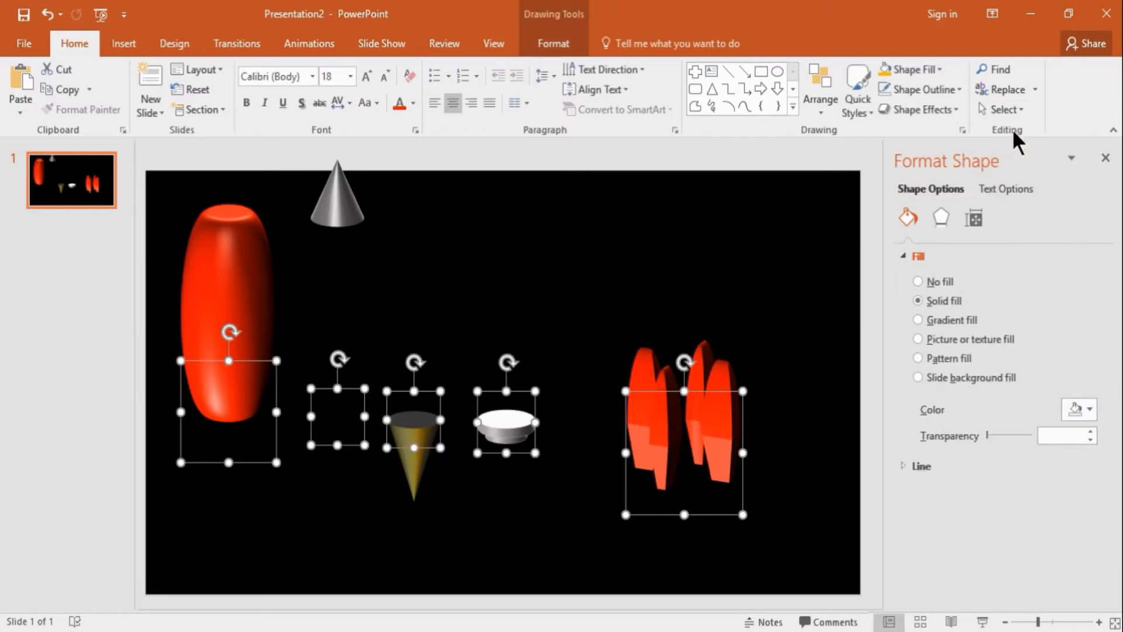
click(941, 214)
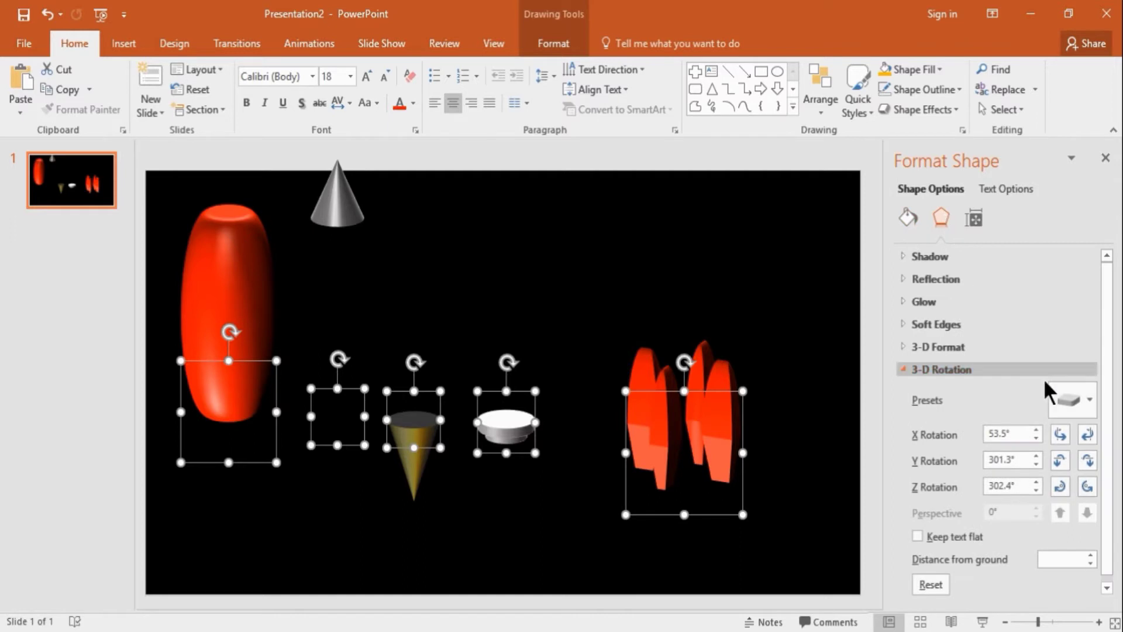
click(1070, 404)
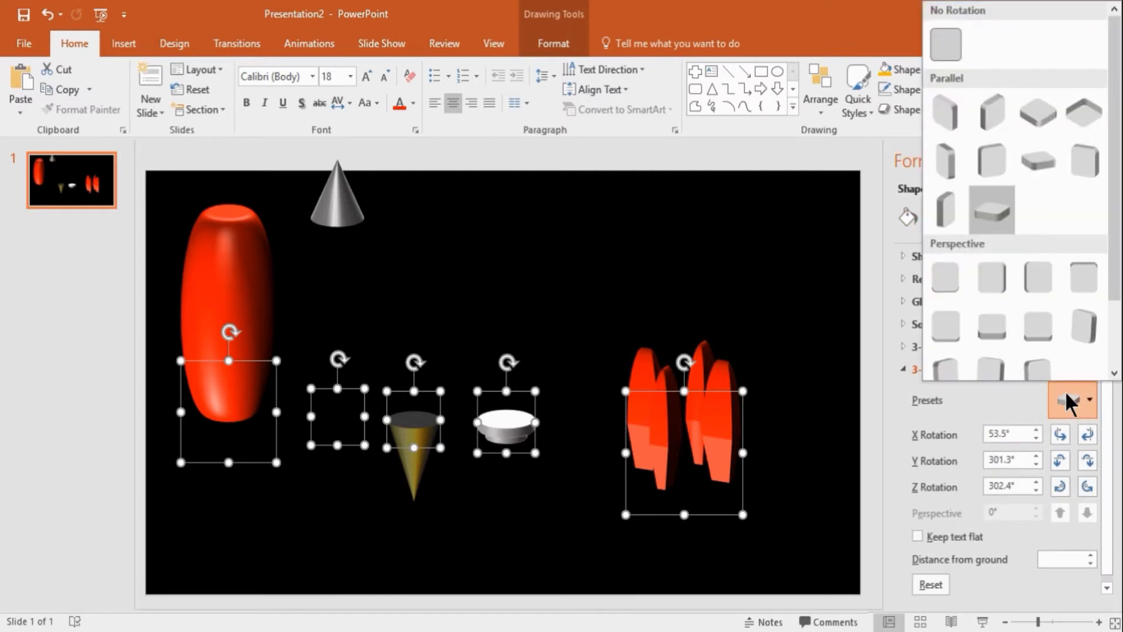
click(946, 44)
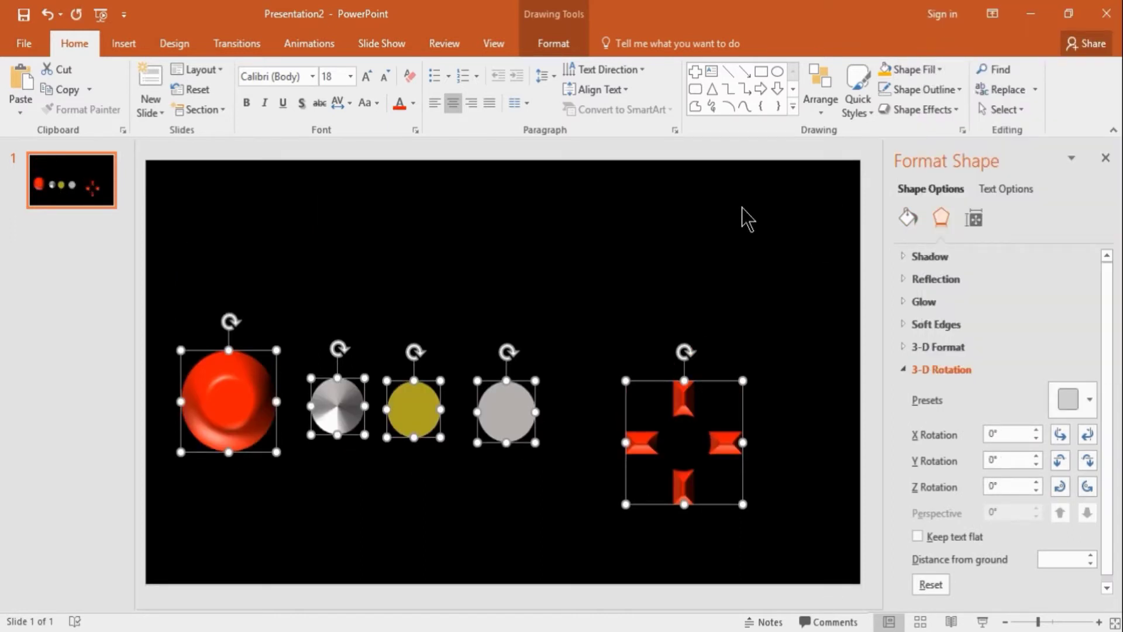
Align all shapes with Align Center and Align Middle
click(556, 44)
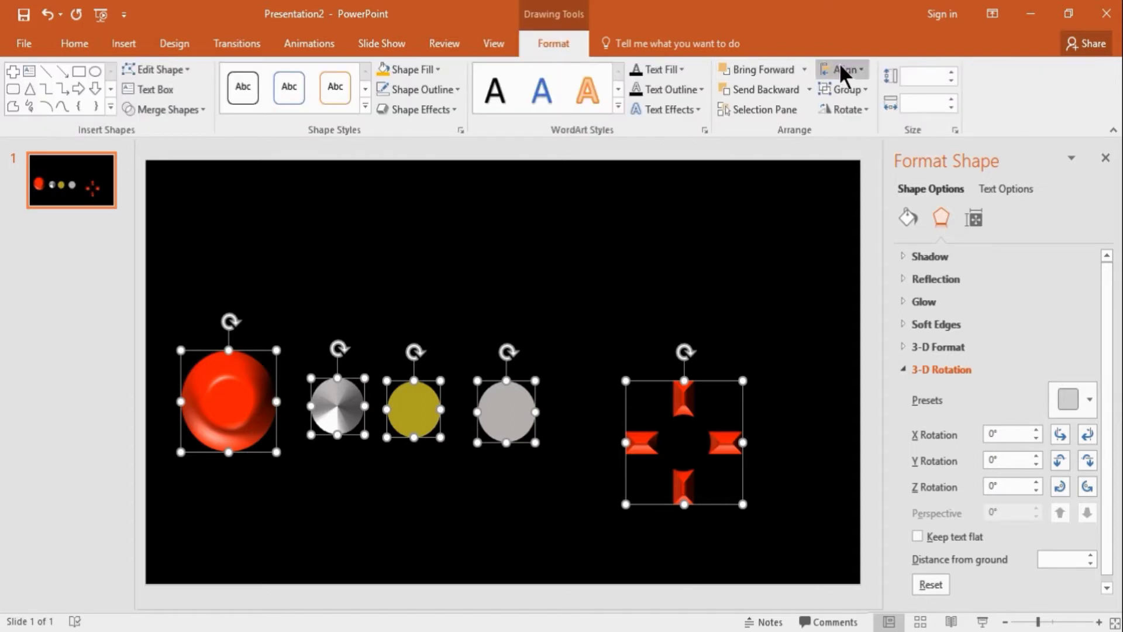
click(852, 69)
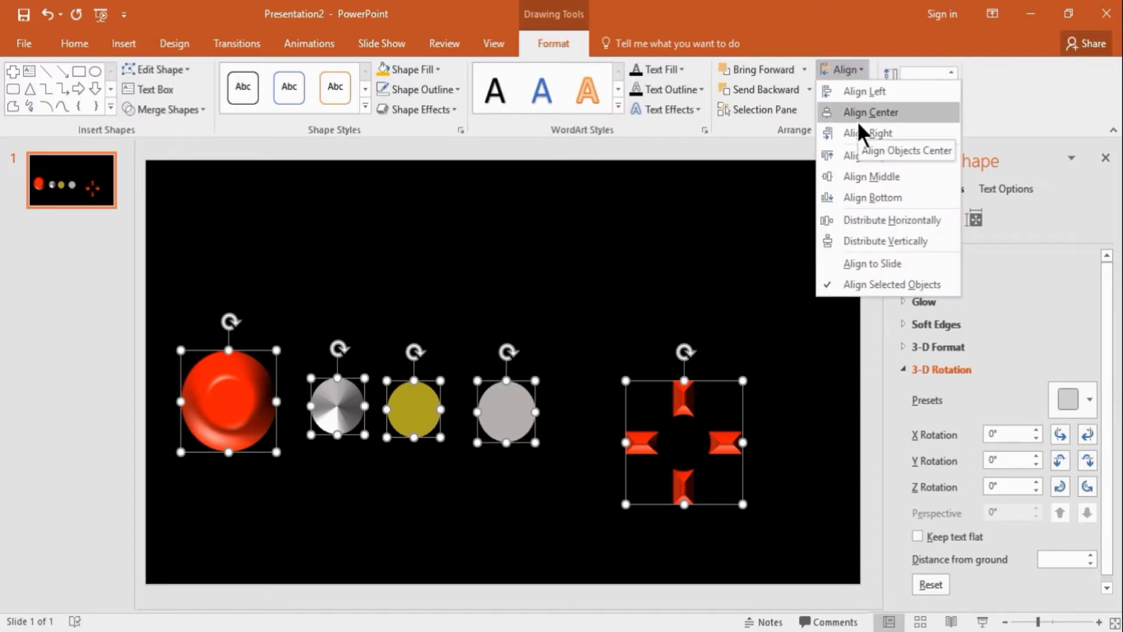
click(865, 111)
click(858, 72)
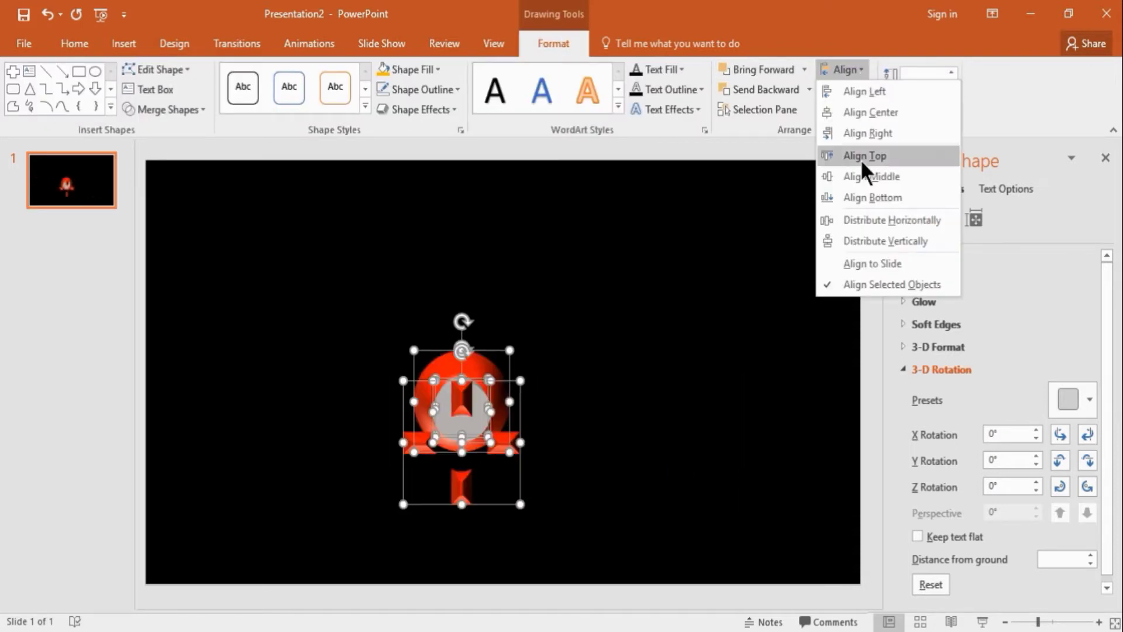
click(863, 179)
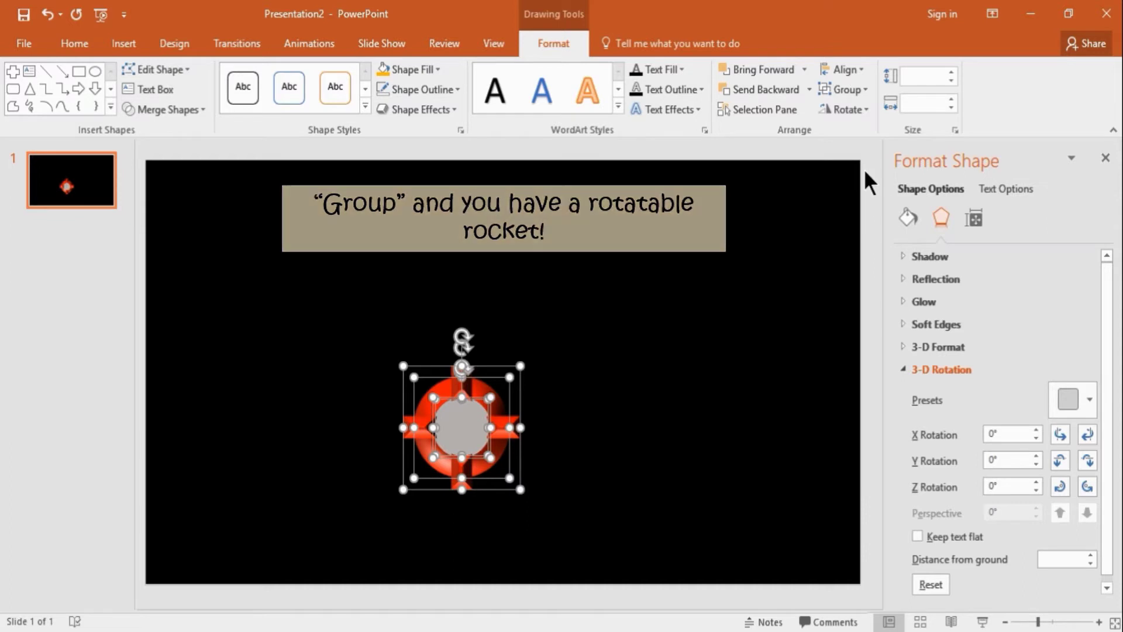
Group all parts into one rocket and nudge its X and Y rotation toward a side view
click(861, 95)
click(855, 109)
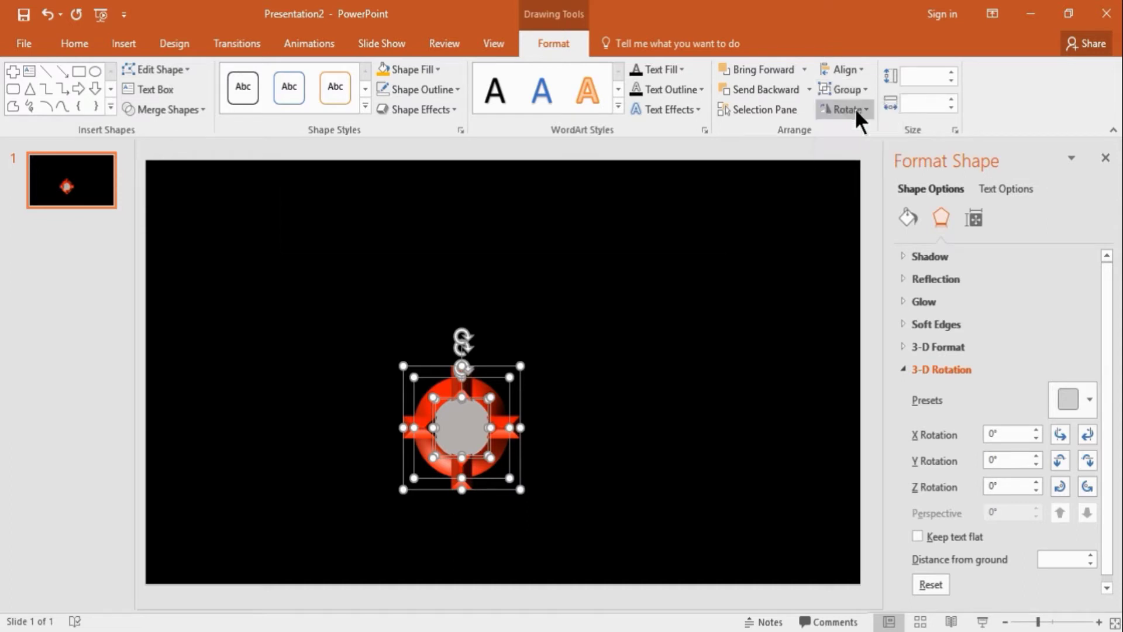
click(1061, 429)
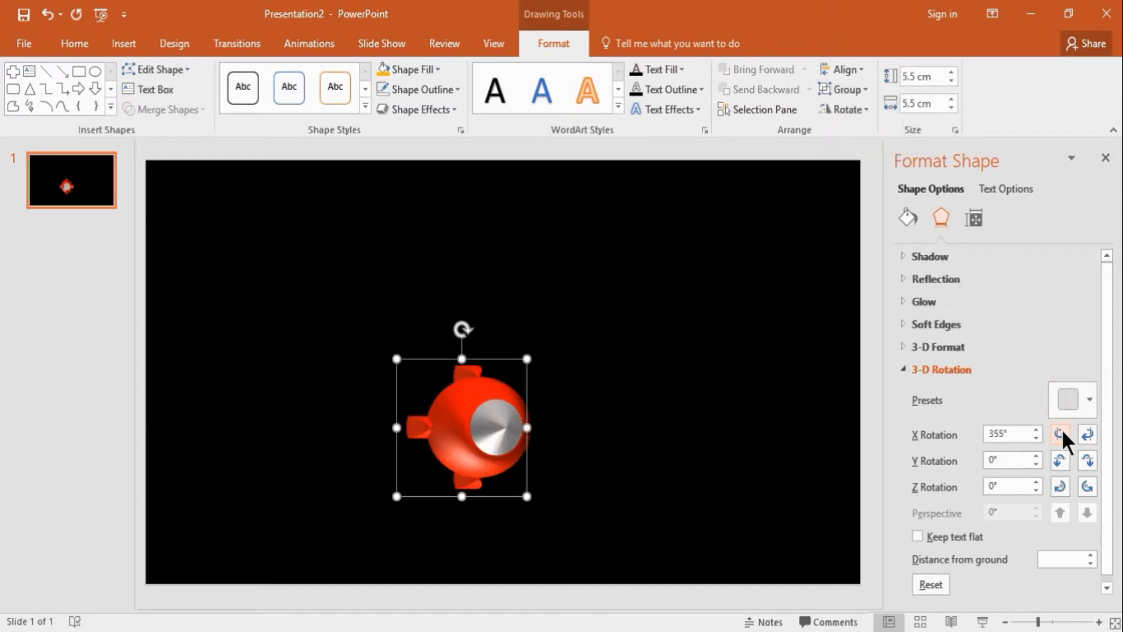
click(1061, 434)
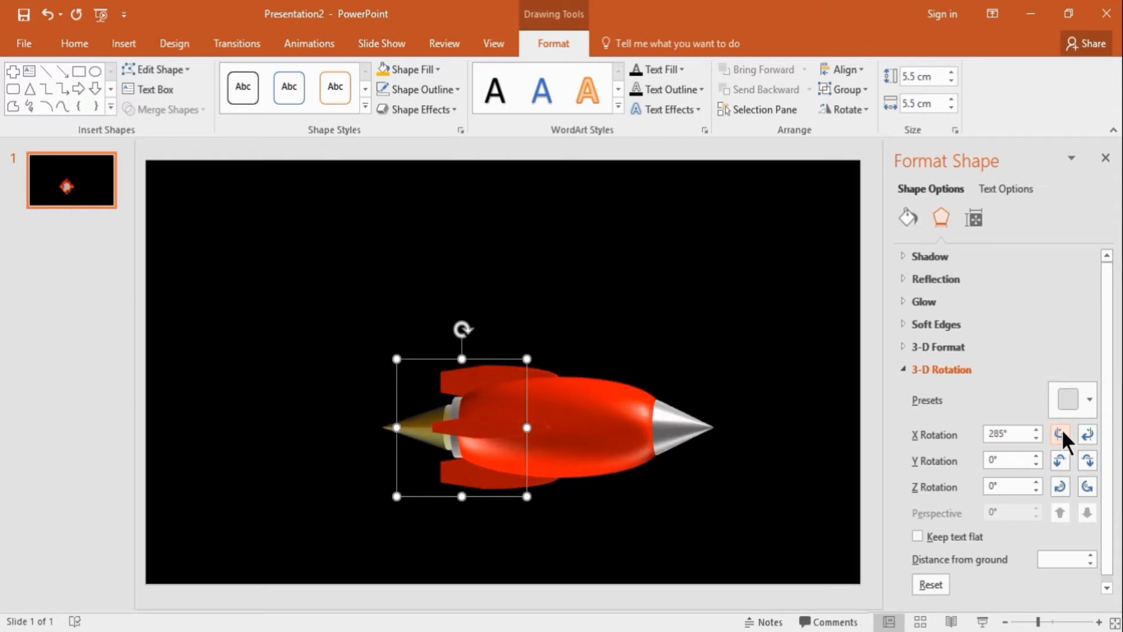
click(1062, 433)
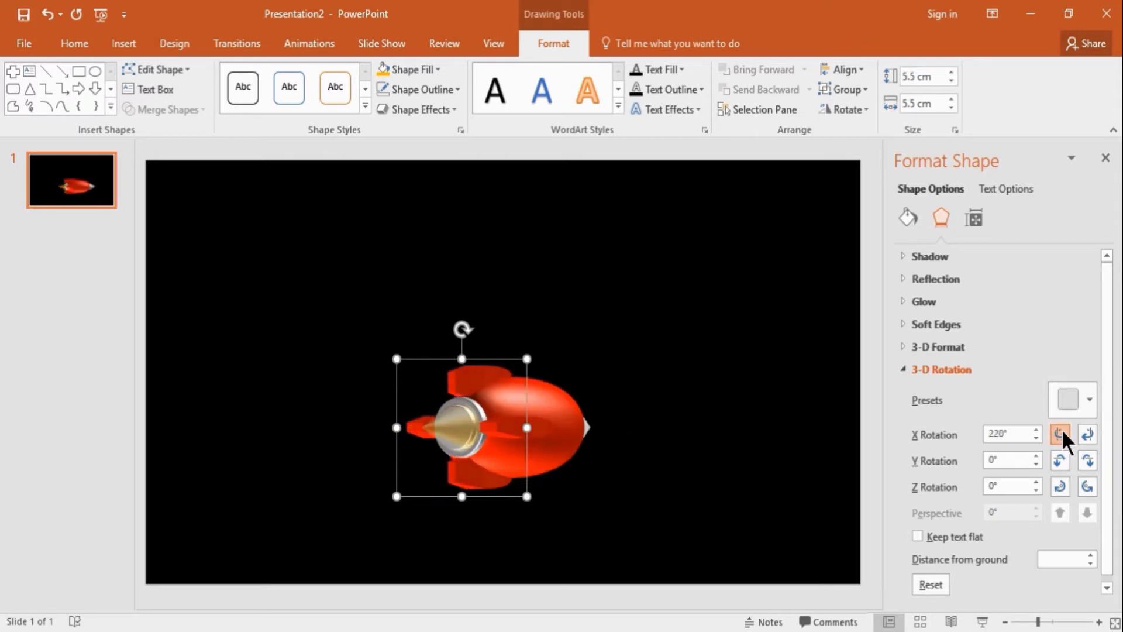
click(1061, 459)
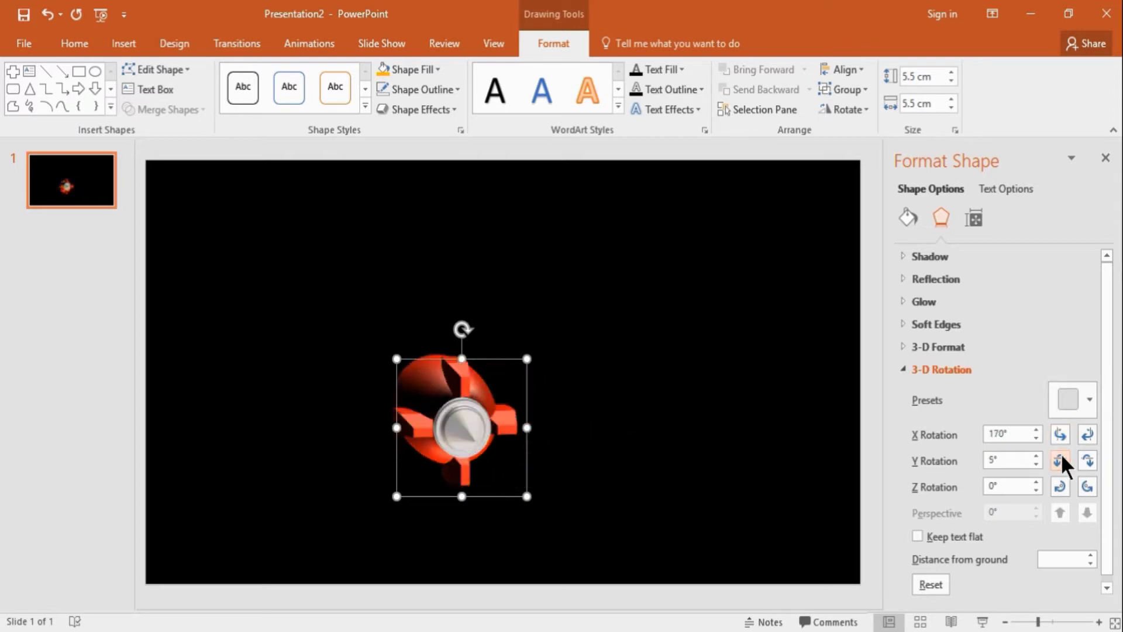
click(1062, 460)
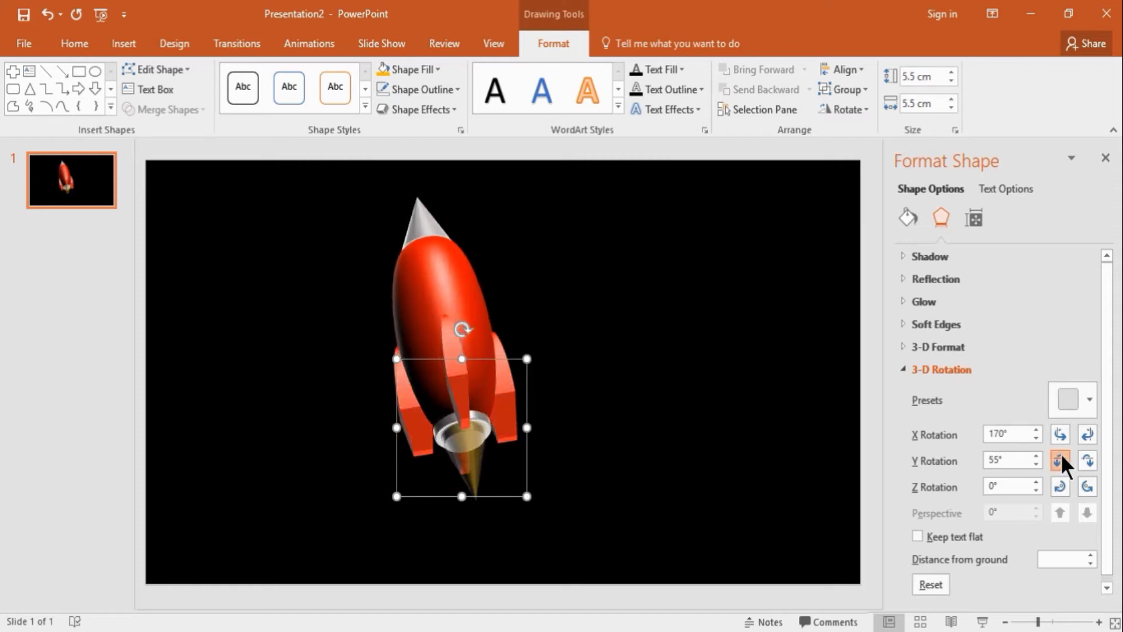
Set the rocket's rotation to X 290°, Y 330°, Z 160° and drag it right
click(1016, 435)
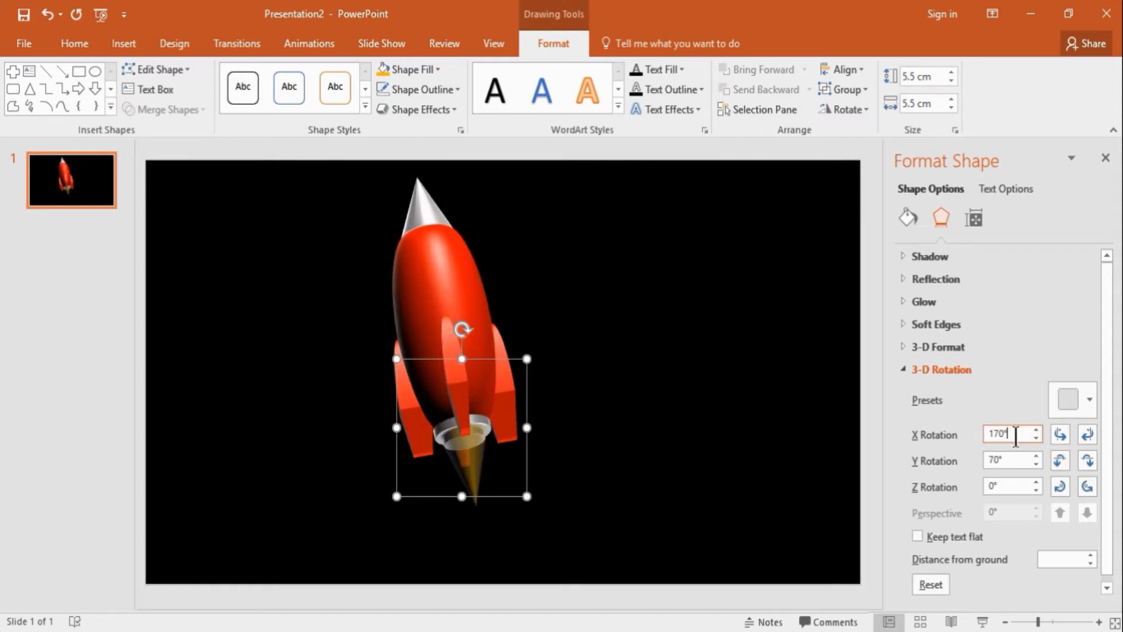
key(BackSpace)
key(BackSpace)
key(BackSpace)
key(BackSpace)
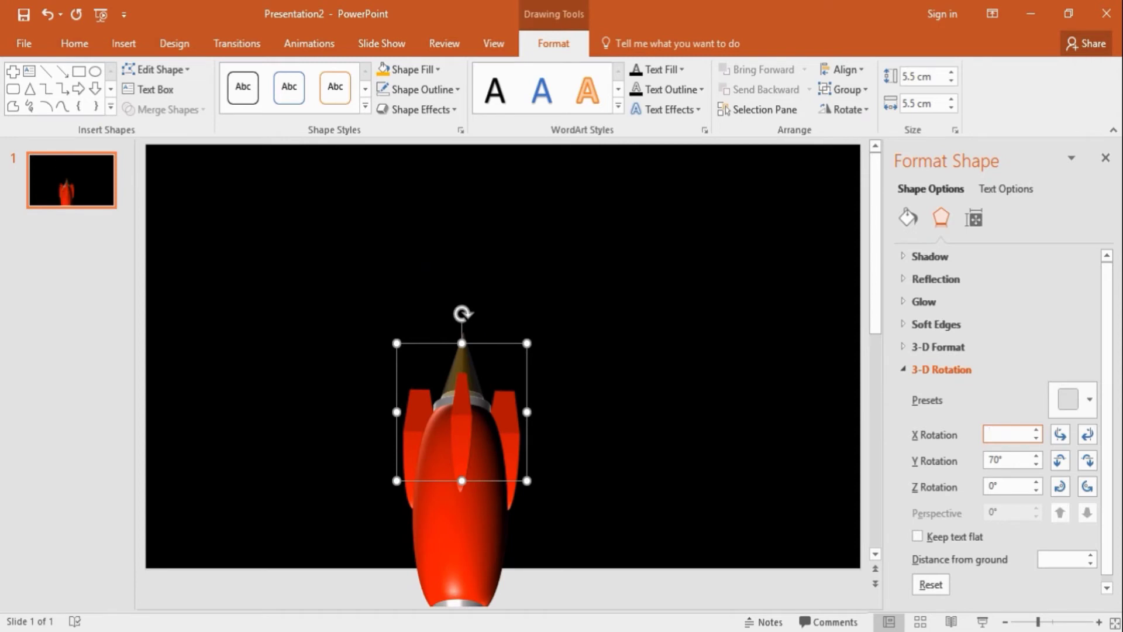
text(29)
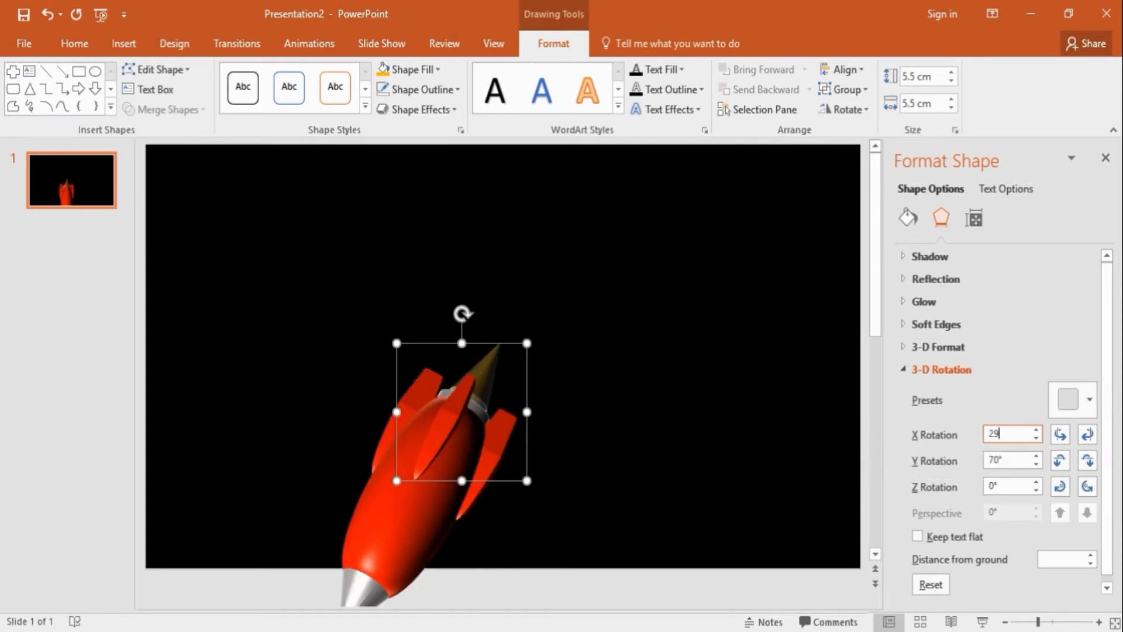
text(0)
key(Tab)
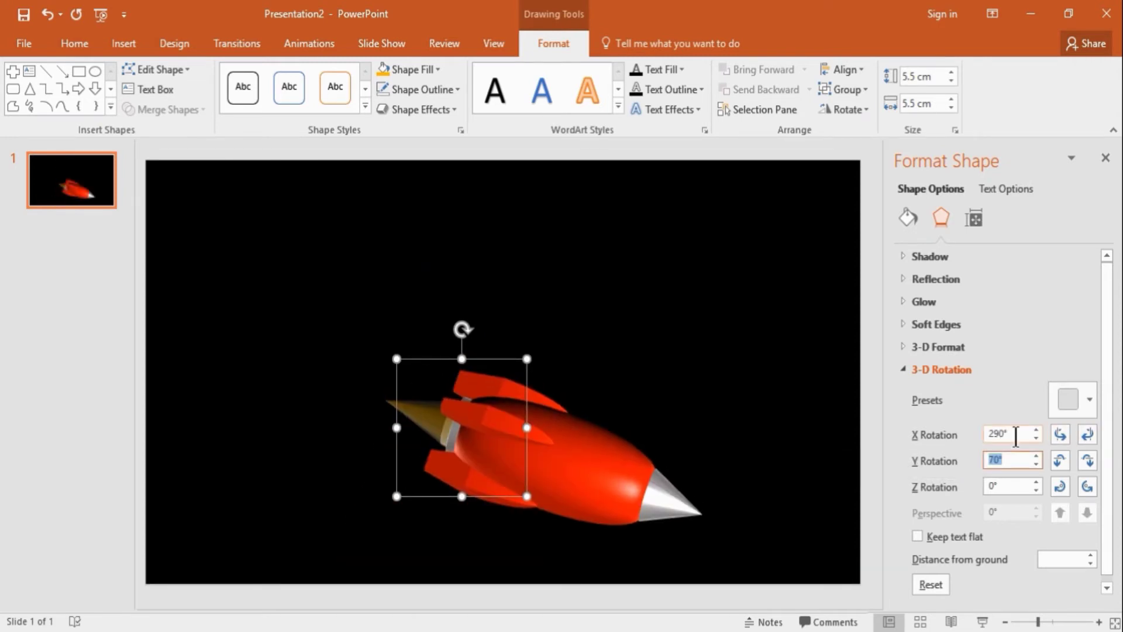
text(330)
key(Tab)
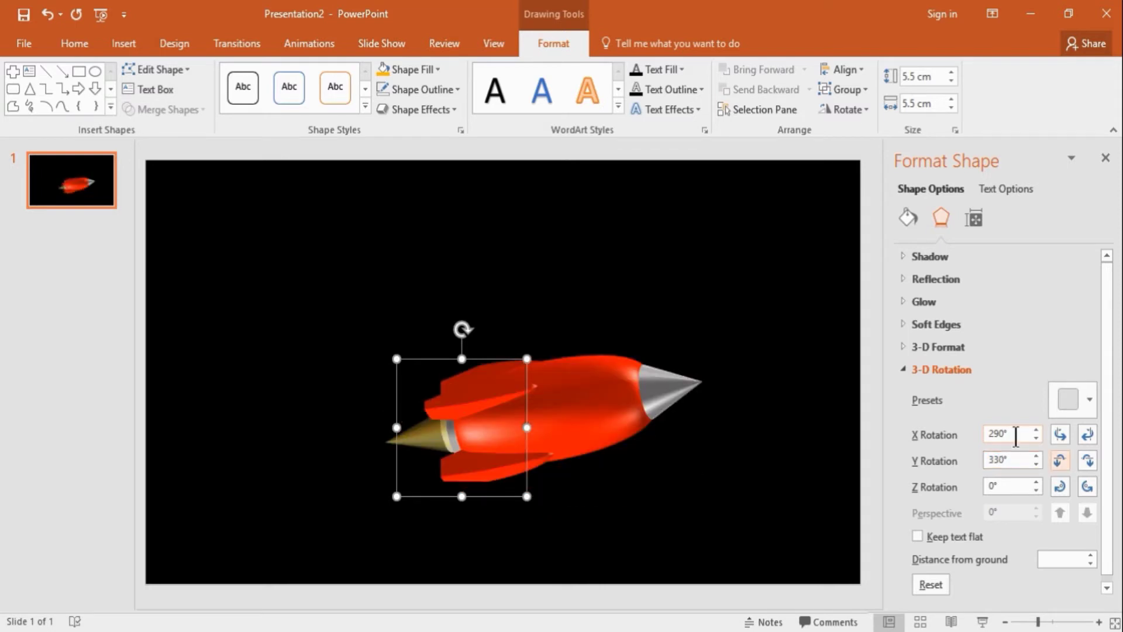
text(16)
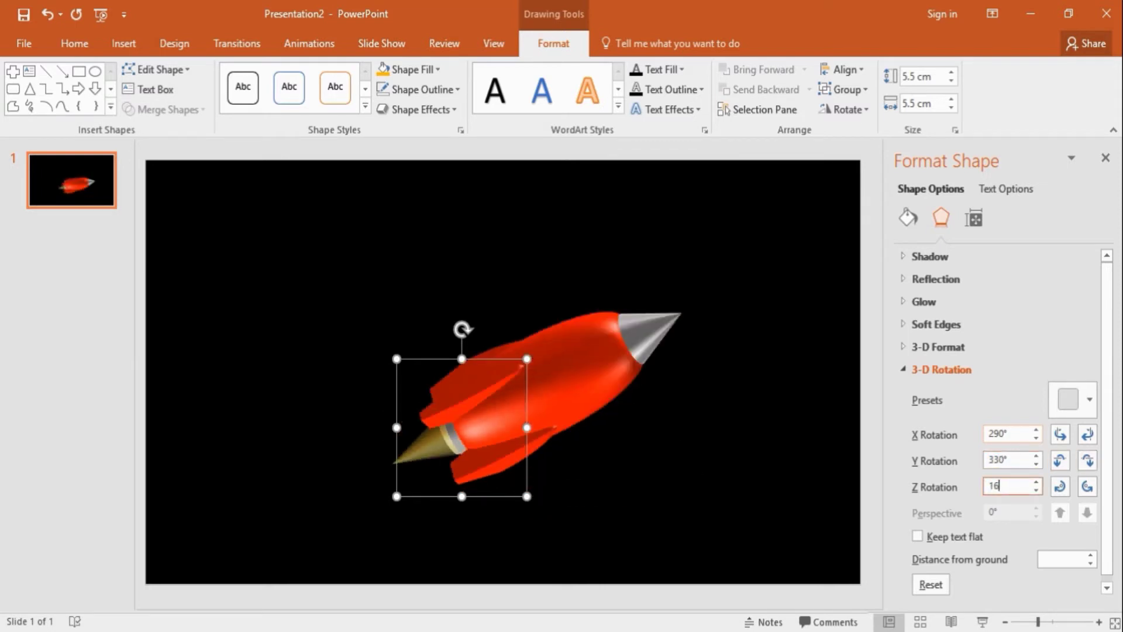
text(0)
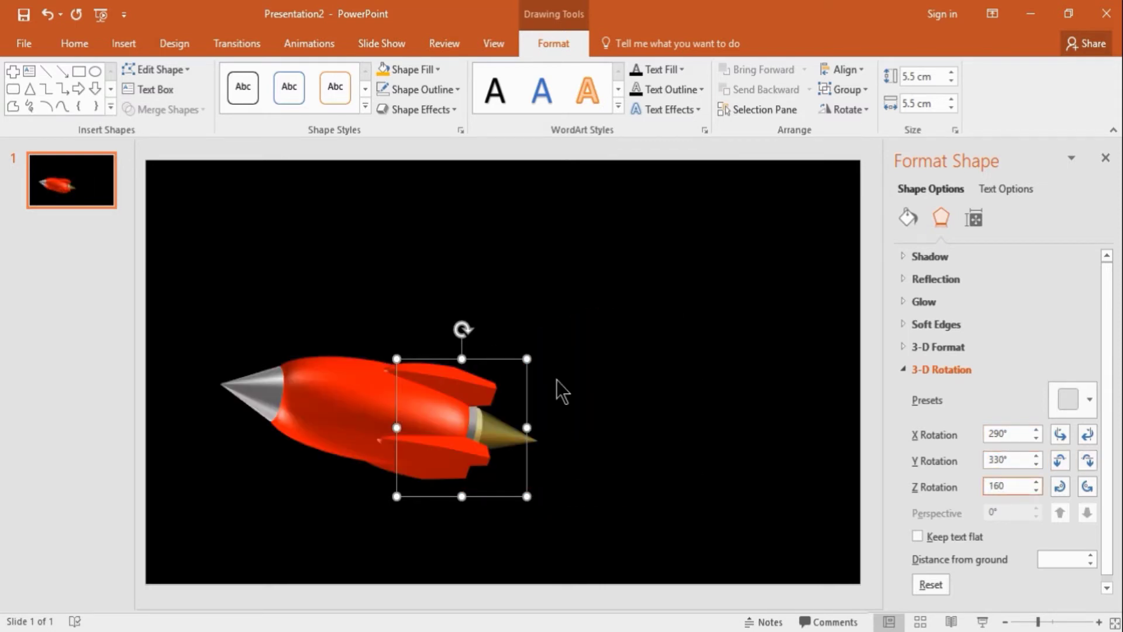
click(354, 381)
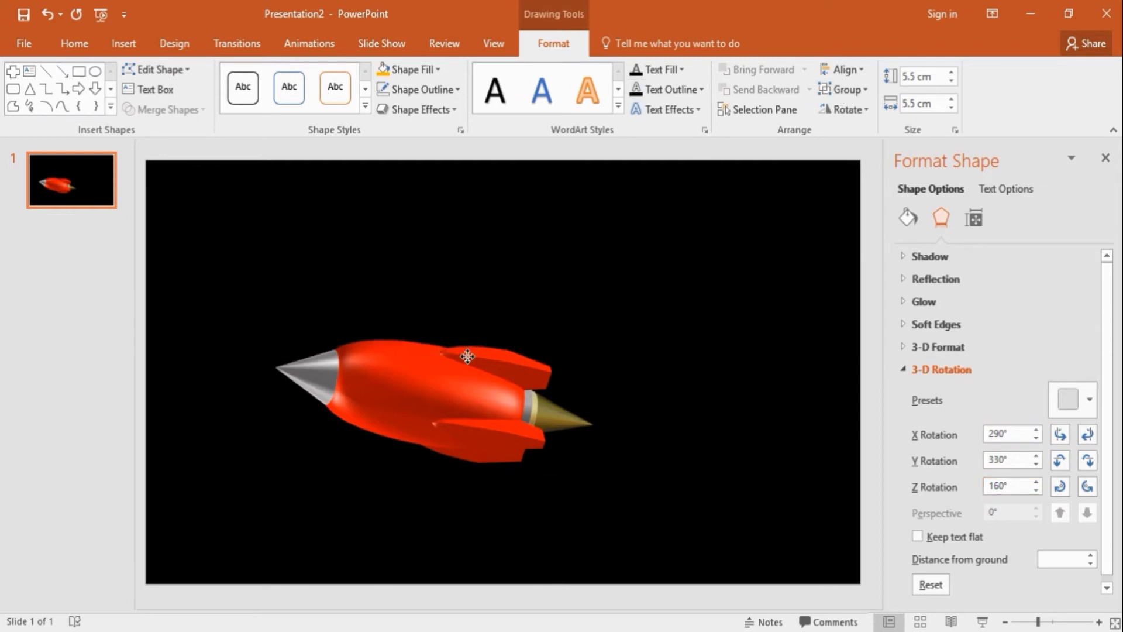
drag(468, 356, 499, 342)
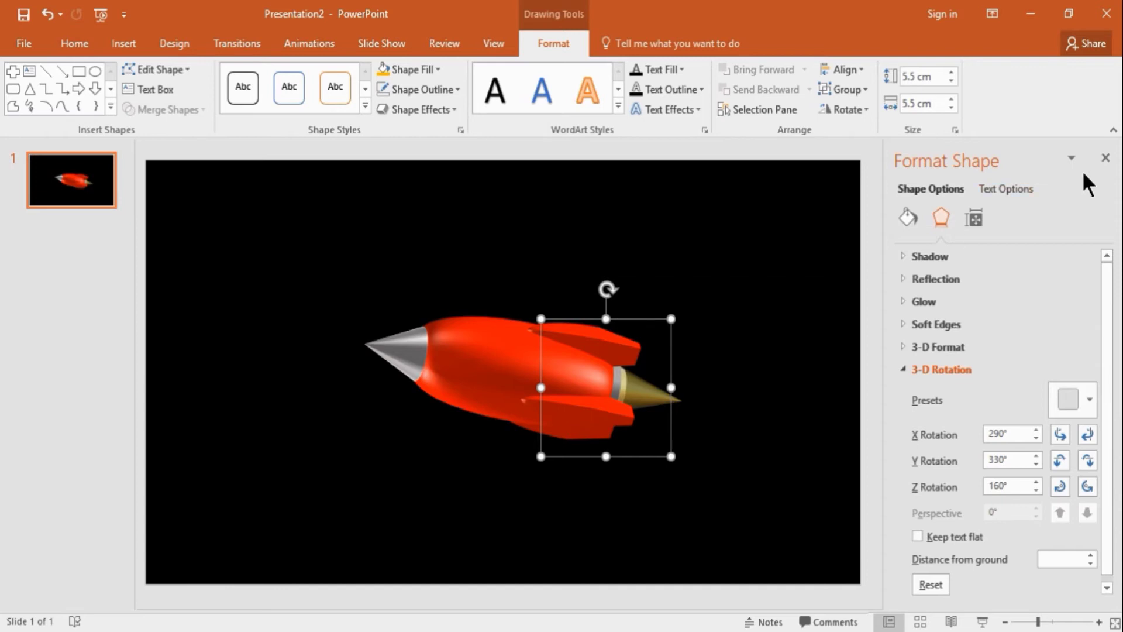
Close the Format Shape pane, zoom out, and drag the rocket past the slide's right edge
click(1106, 158)
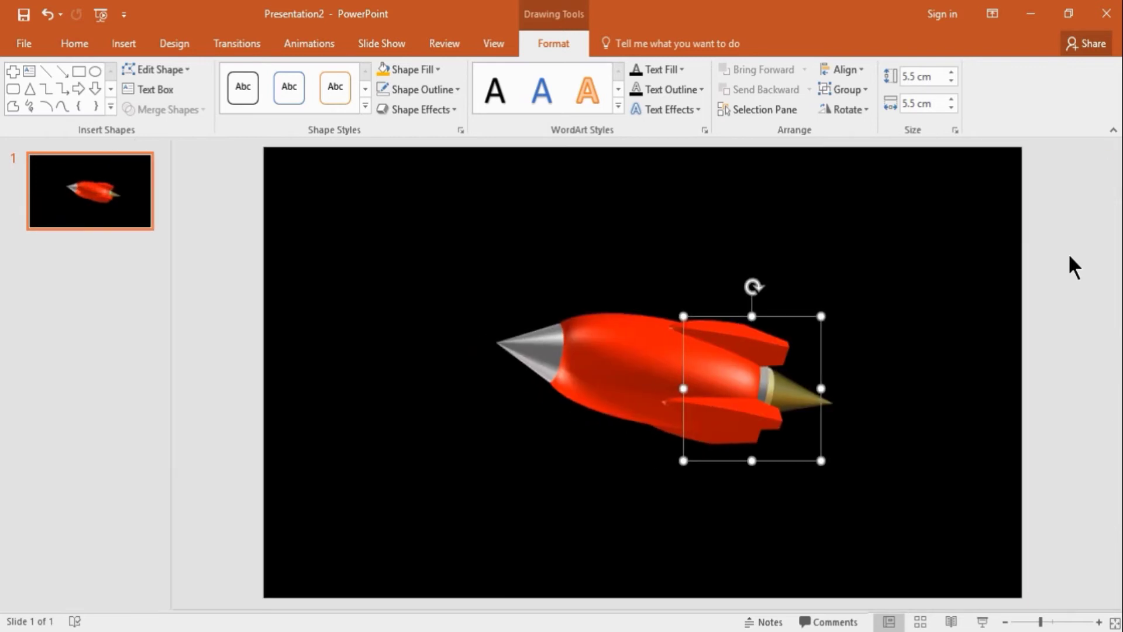
click(1054, 331)
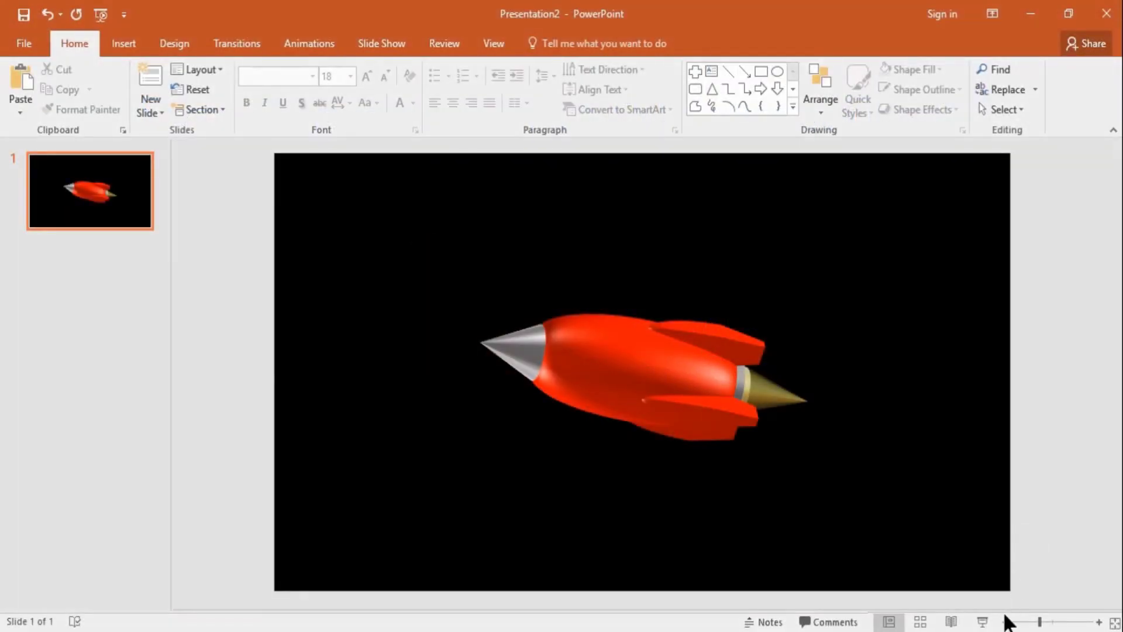
click(1005, 621)
click(1005, 621)
click(1005, 621)
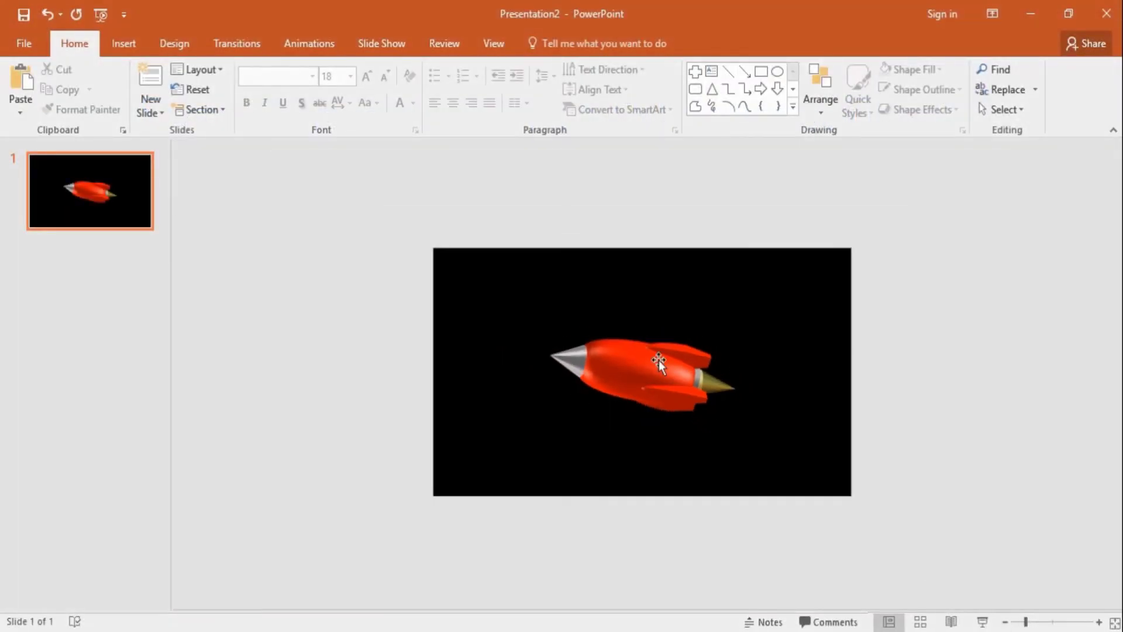
drag(658, 360, 950, 432)
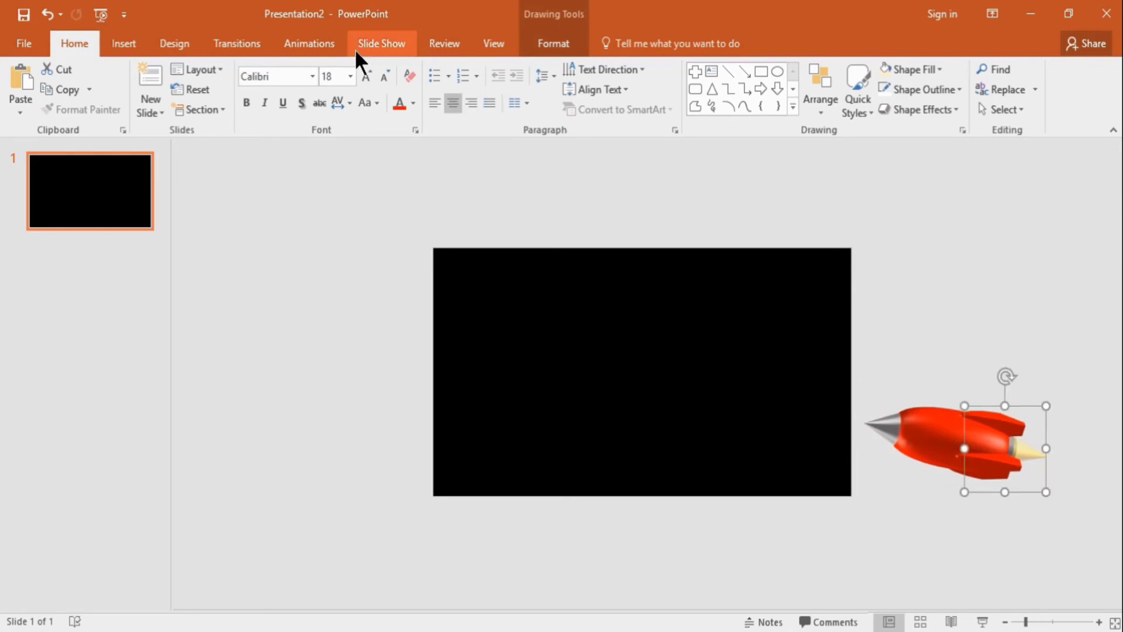
Apply a Lines motion path to the rocket with its end point dragged left past the slide
click(329, 48)
click(597, 105)
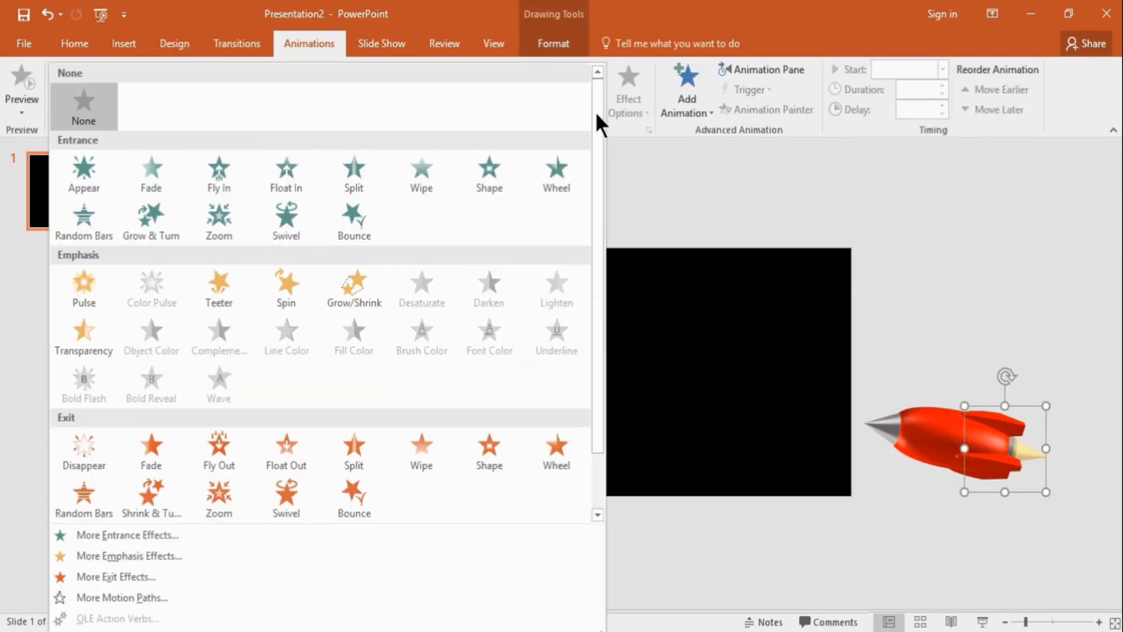
drag(594, 121, 585, 225)
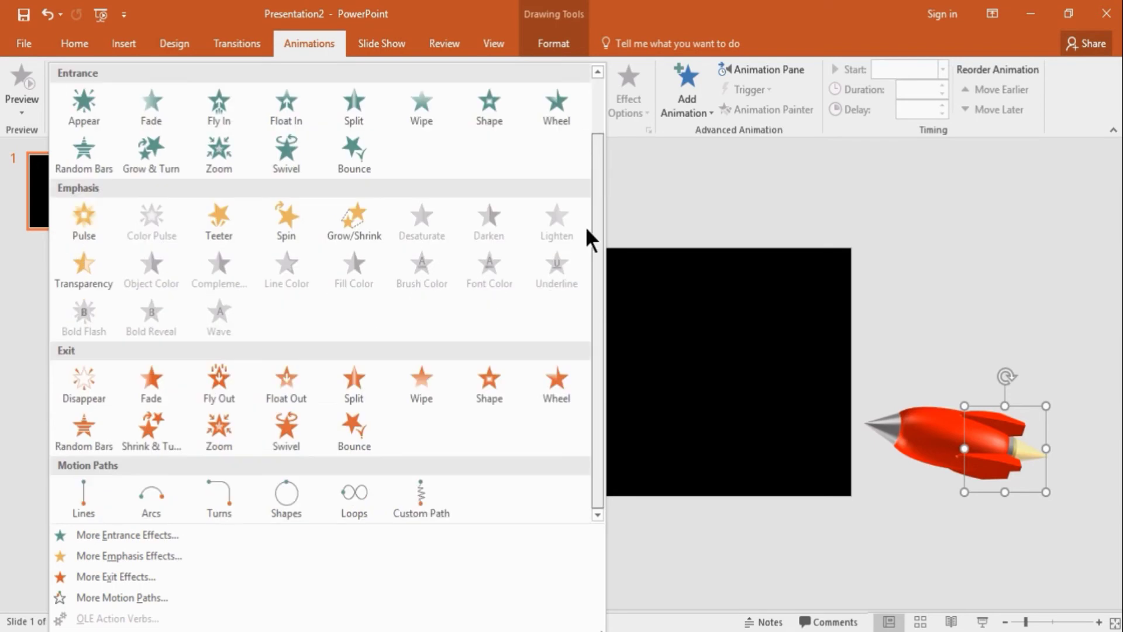
click(97, 486)
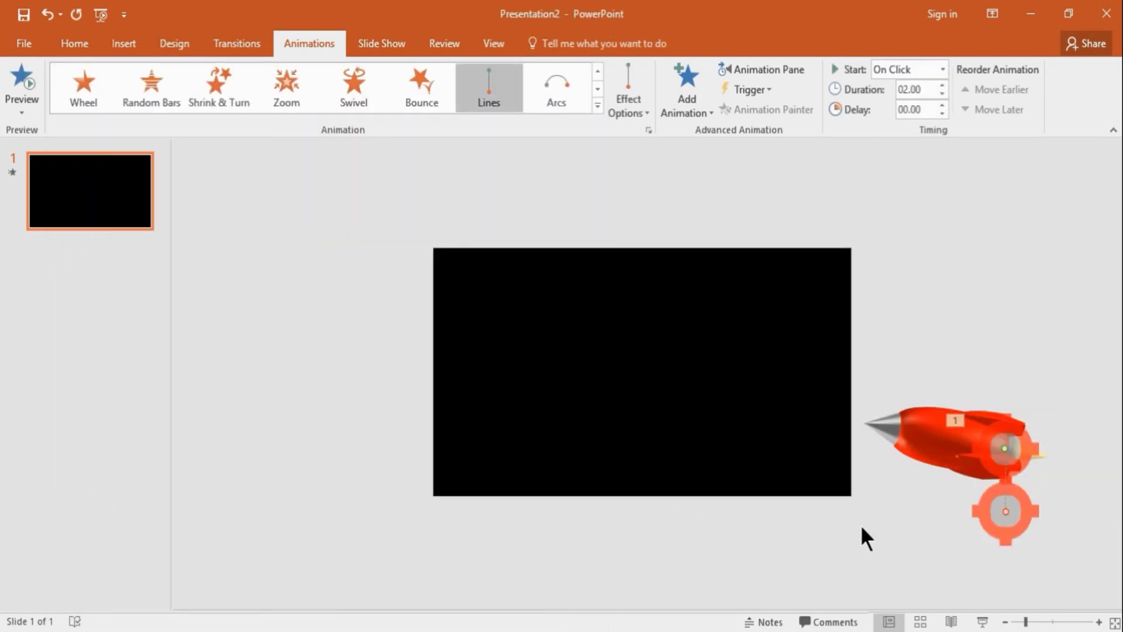
mouse_move(1002, 504)
mouse_down()
mouse_move(562, 411)
mouse_move(336, 310)
mouse_up()
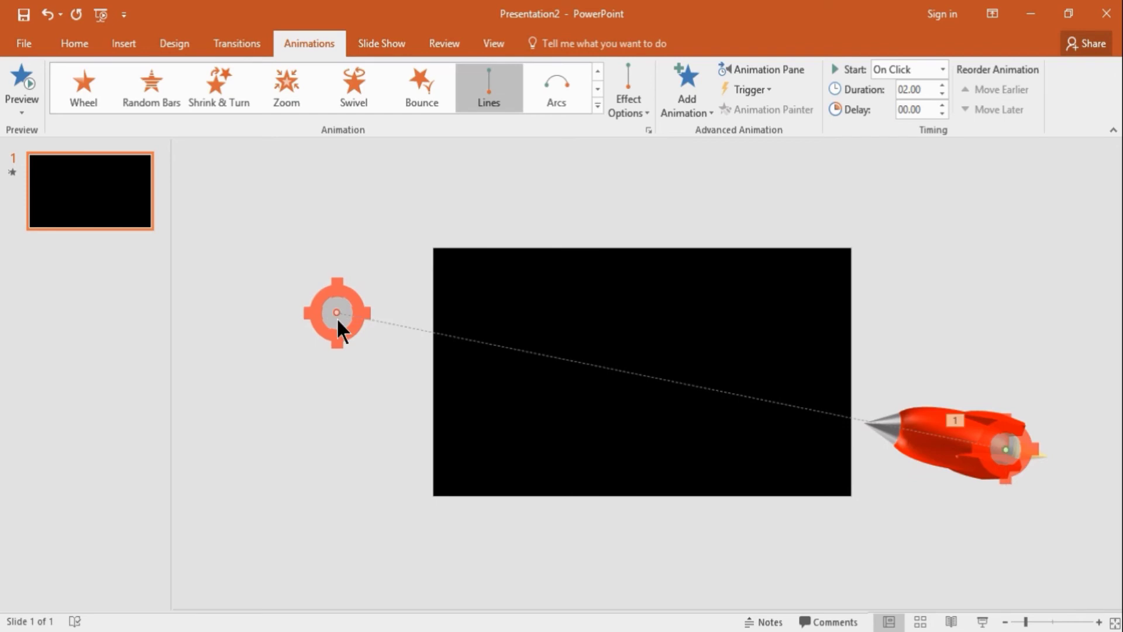
Set the animation to start With Previous with a 4-second duration
click(942, 70)
click(927, 104)
text(4)
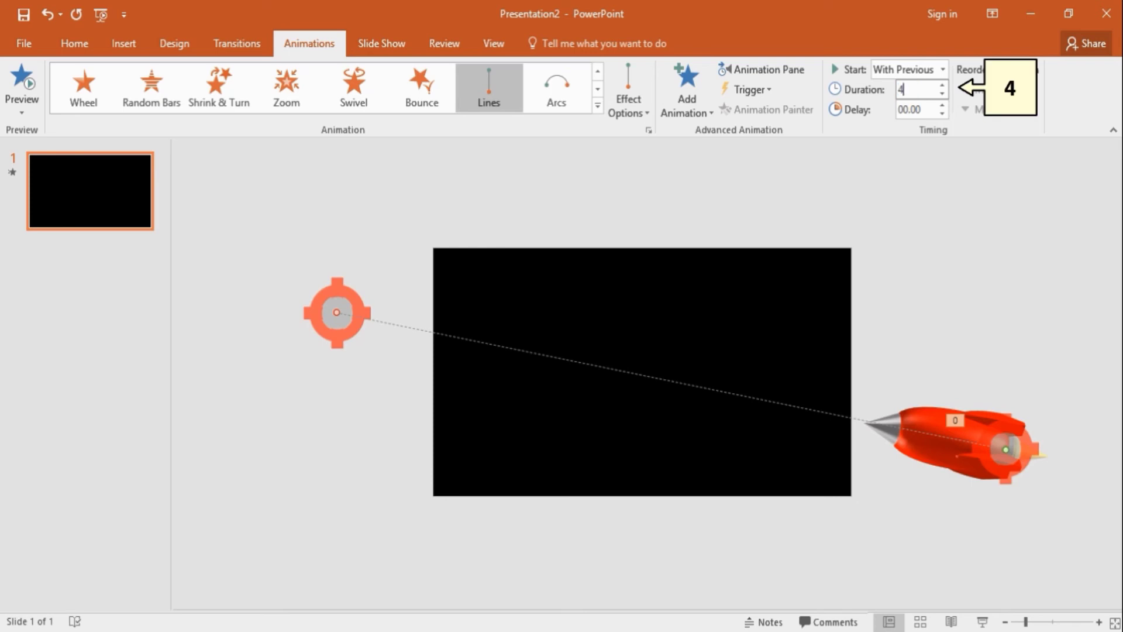
key(Return)
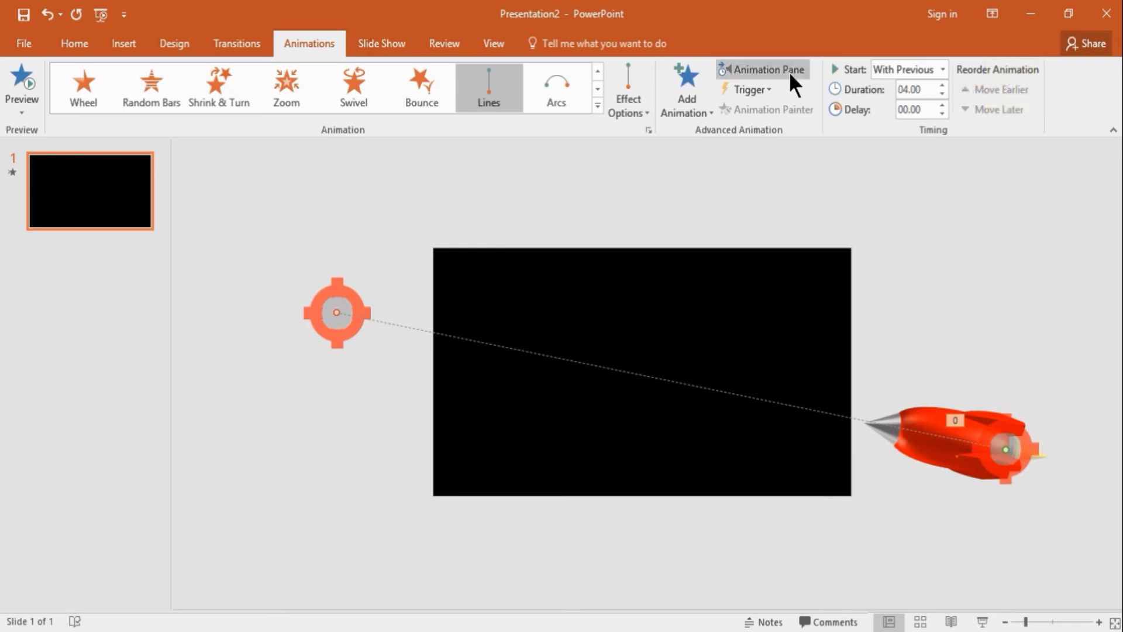
In Group 108's Effect Options, drag Smooth start and Smooth end to 0 sec and confirm
click(790, 70)
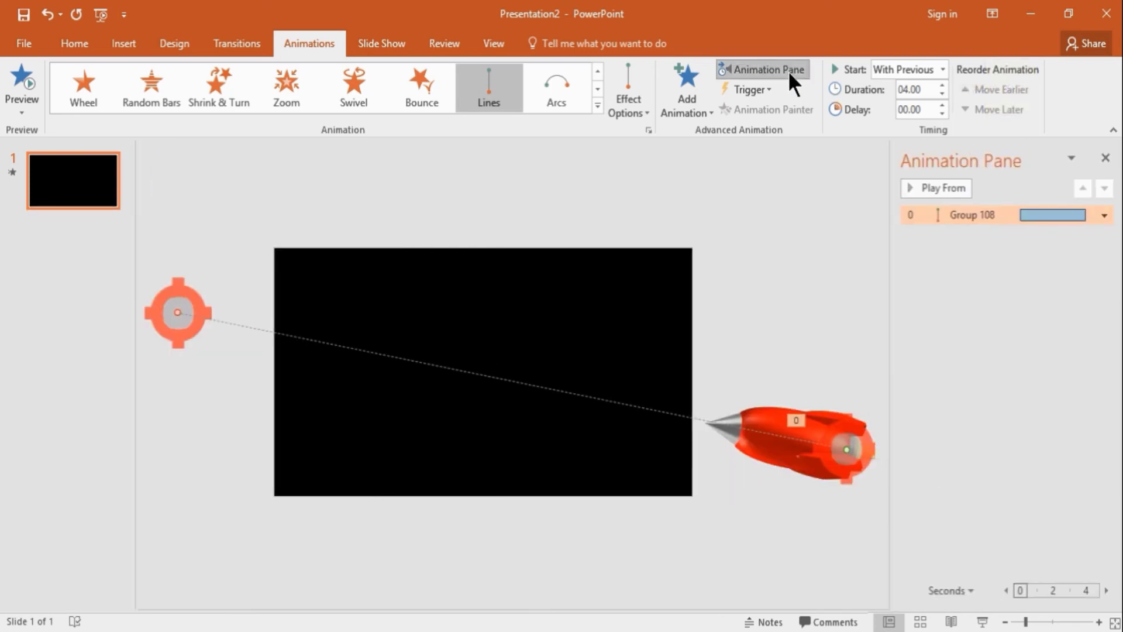
click(1105, 215)
click(1056, 296)
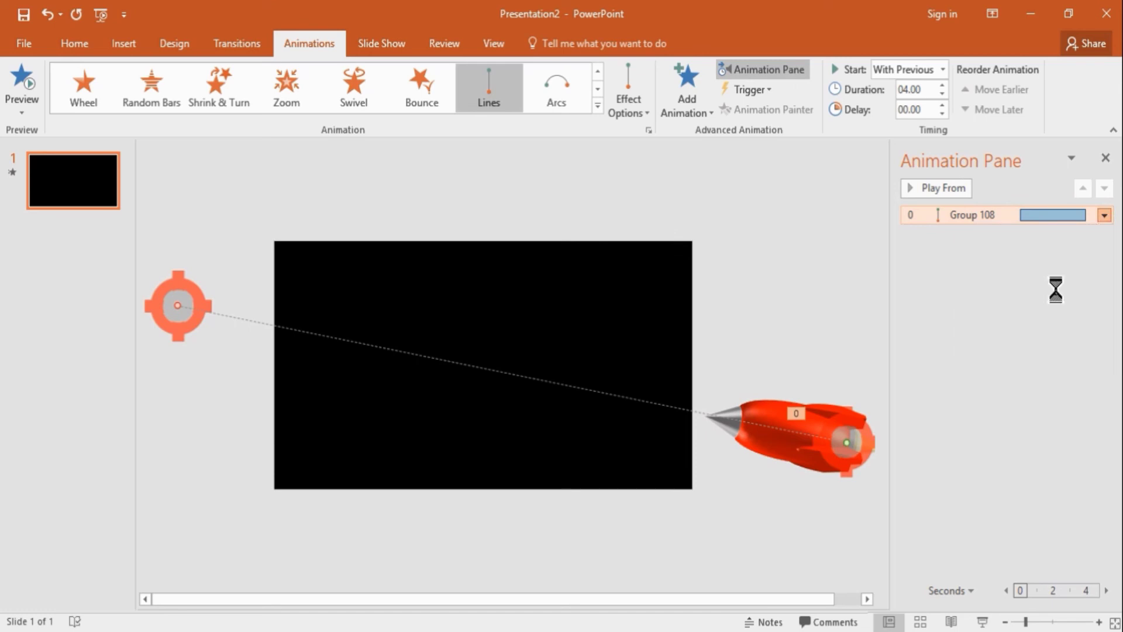
mouse_move(393, 368)
mouse_down()
mouse_move(368, 368)
mouse_move(368, 394)
mouse_up()
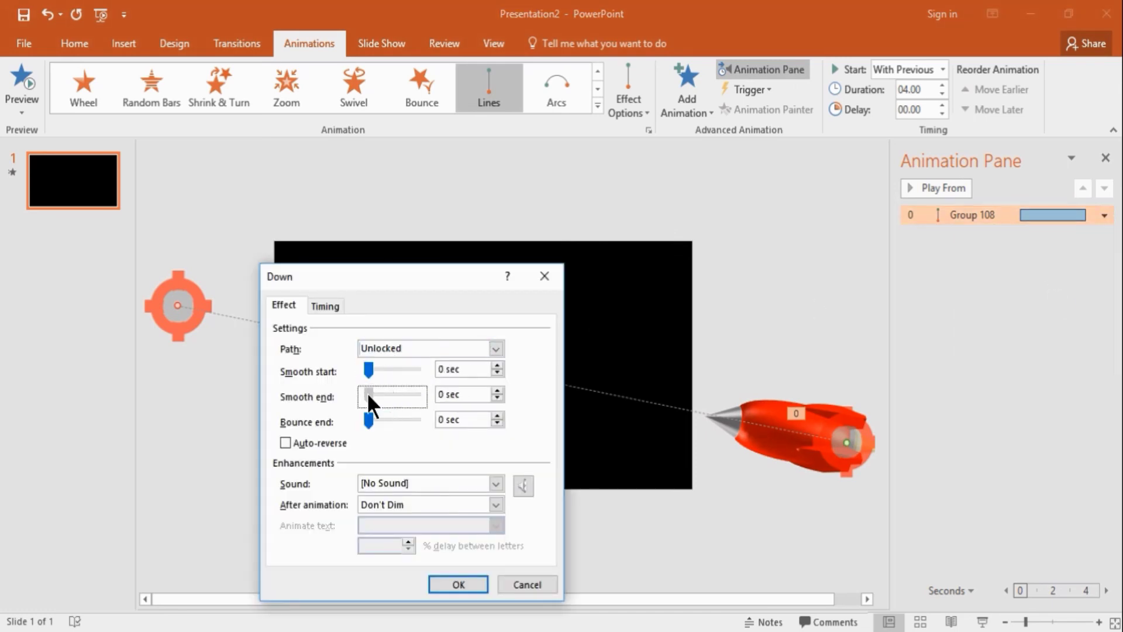
click(462, 584)
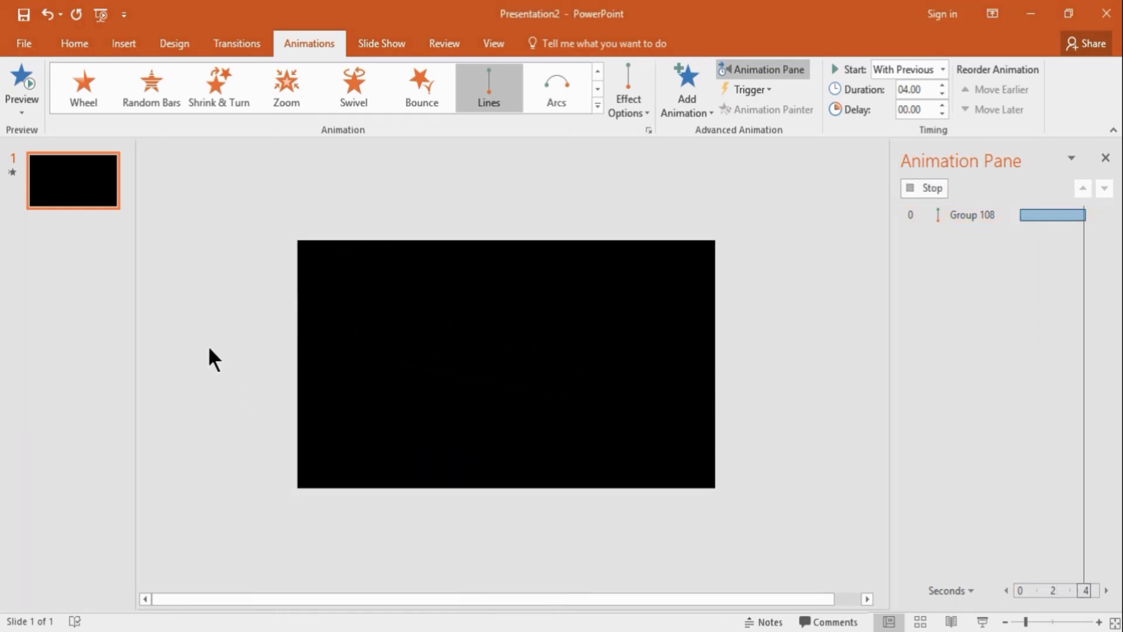
Start the slide show From Beginning
click(103, 13)
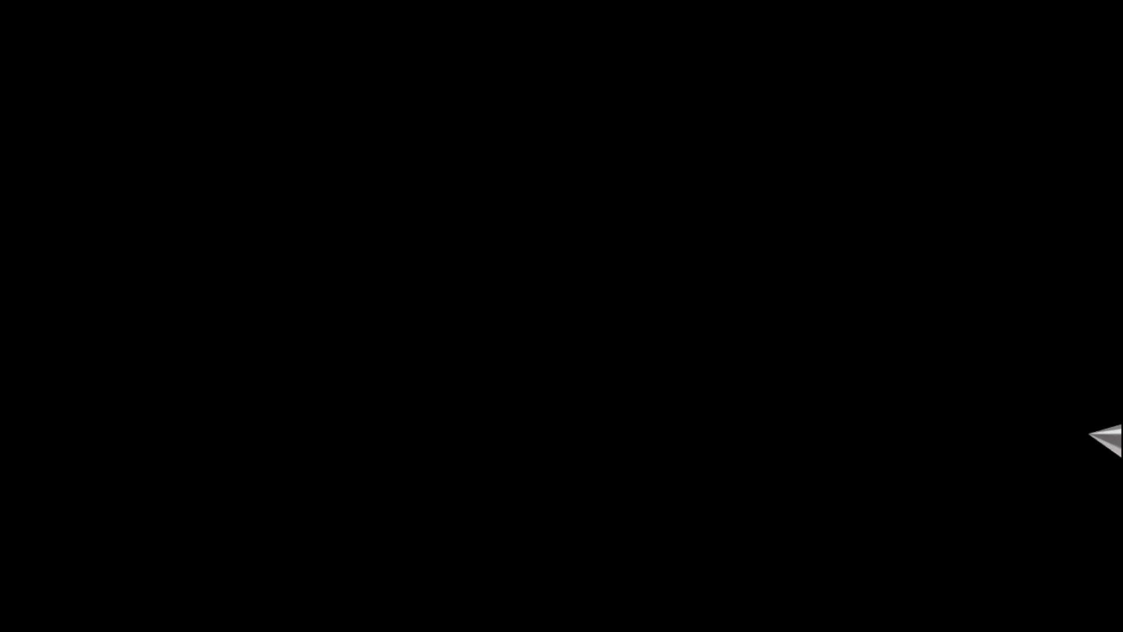